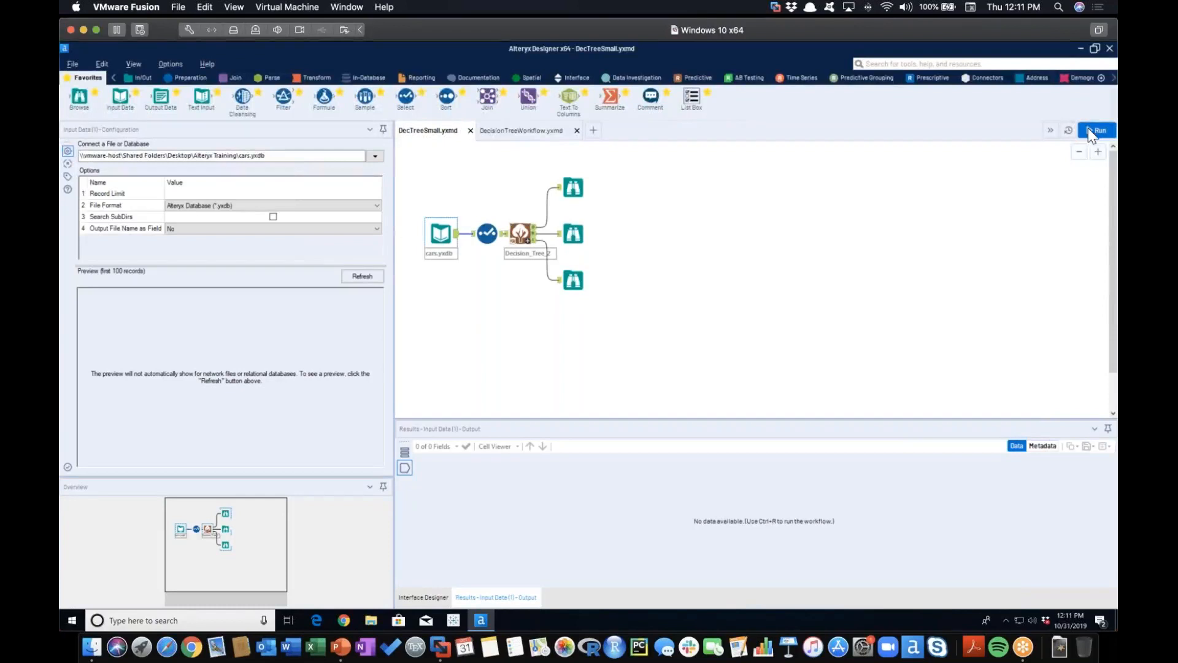
# Run the DecTreeSmall.yxmd workflow and view the records output by the cars.yxdb input tool
pyautogui.click(1088, 131)
pyautogui.click(1088, 131)
pyautogui.click(1088, 131)
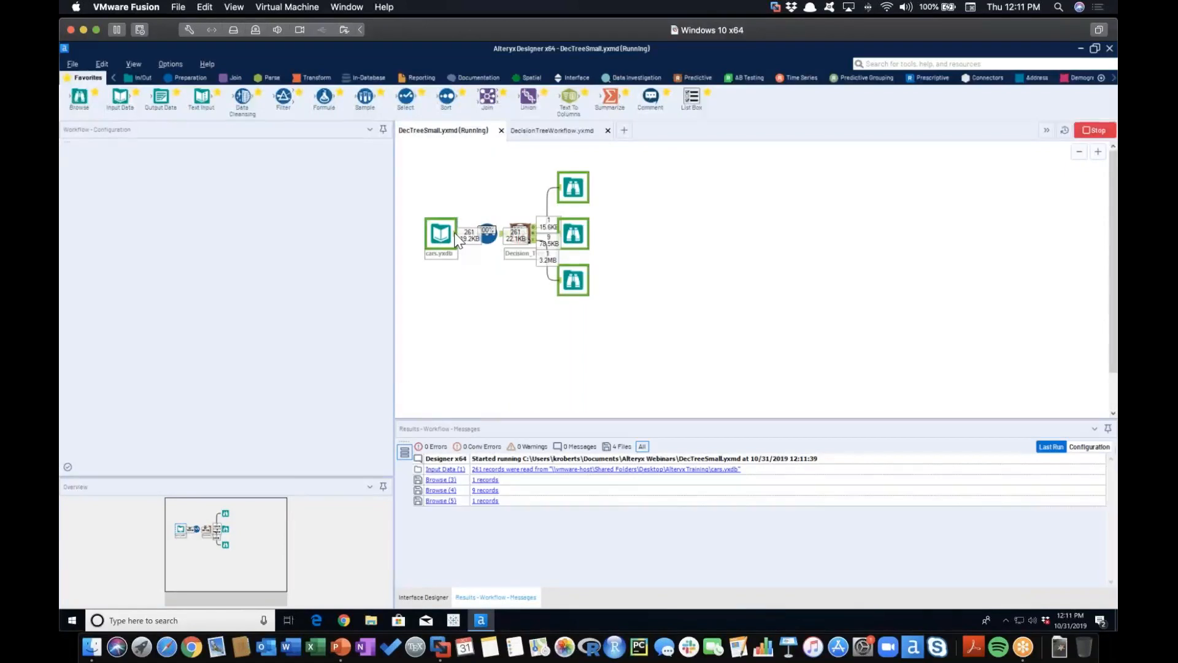
pyautogui.click(453, 234)
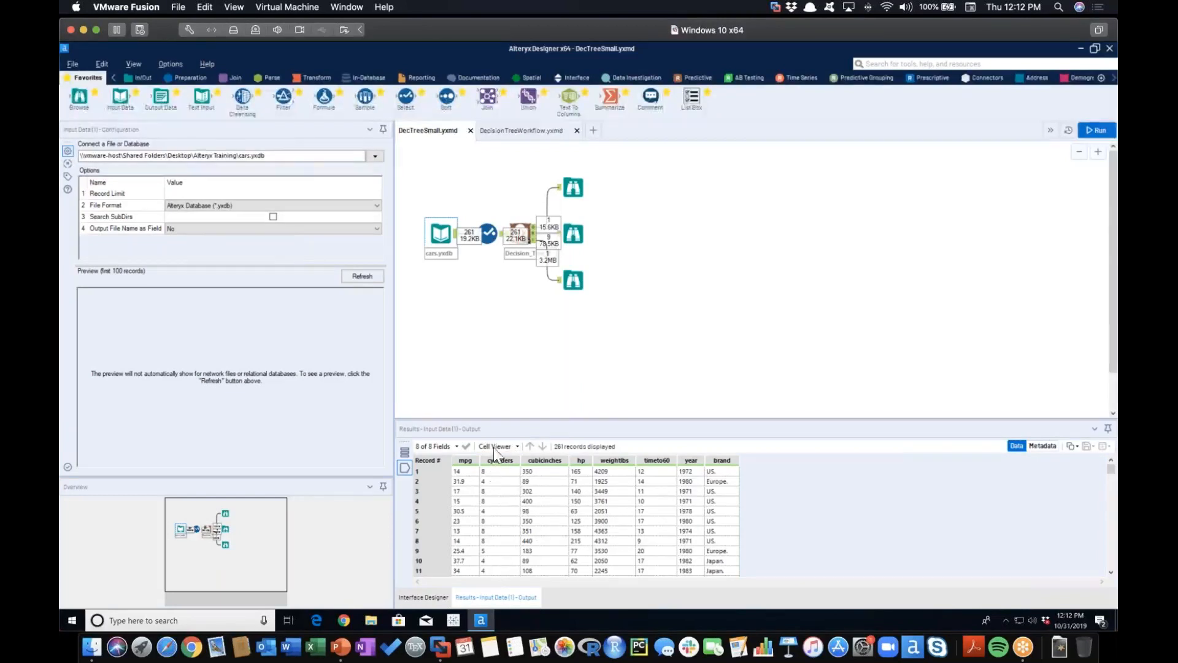
# Move the Decision Tree tool together with its three Browse tools a little to the right, away from the Select tool
pyautogui.click(519, 233)
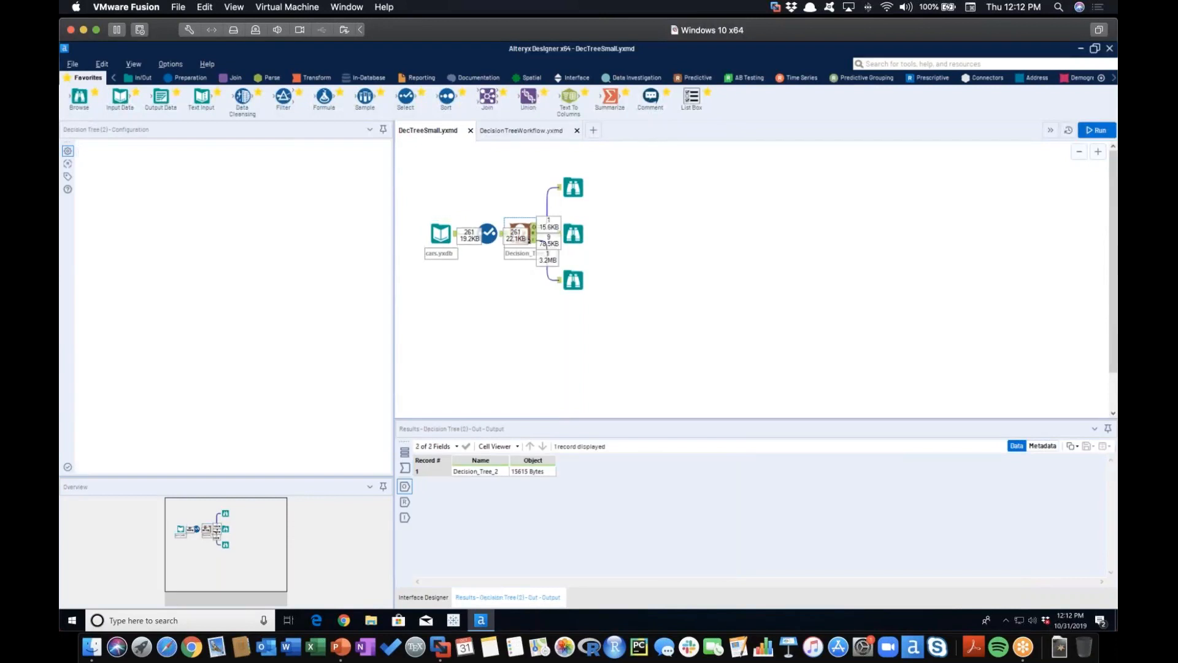
pyautogui.moveTo(517, 170); pyautogui.dragTo(598, 301)
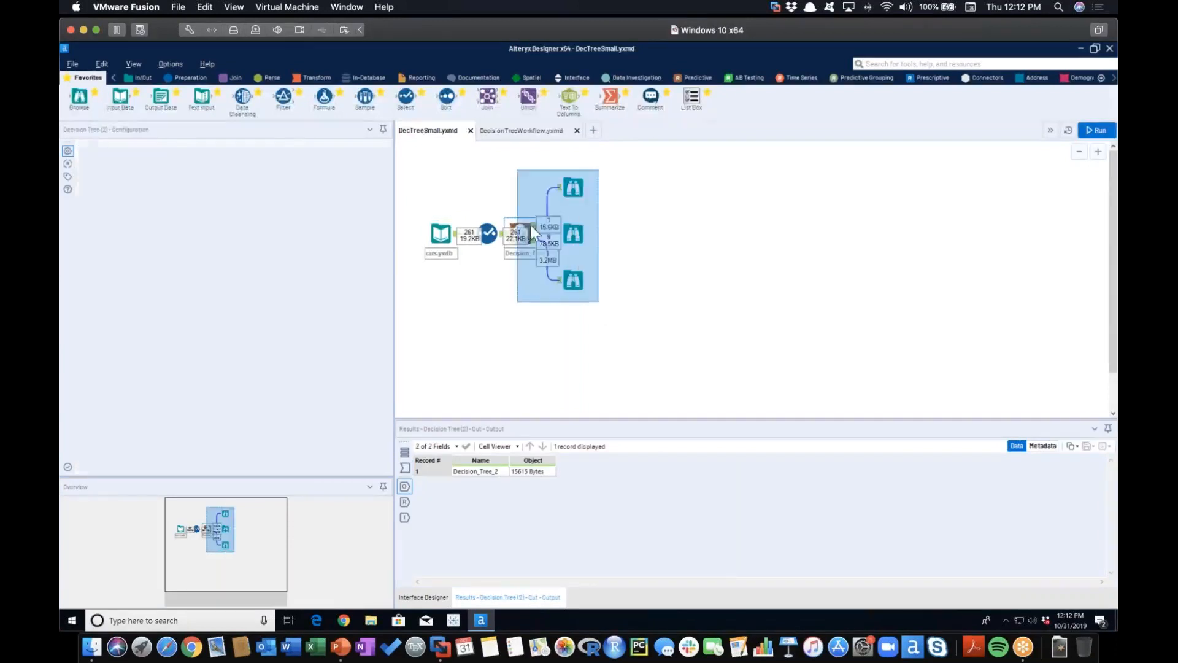
pyautogui.moveTo(533, 223); pyautogui.dragTo(571, 223)
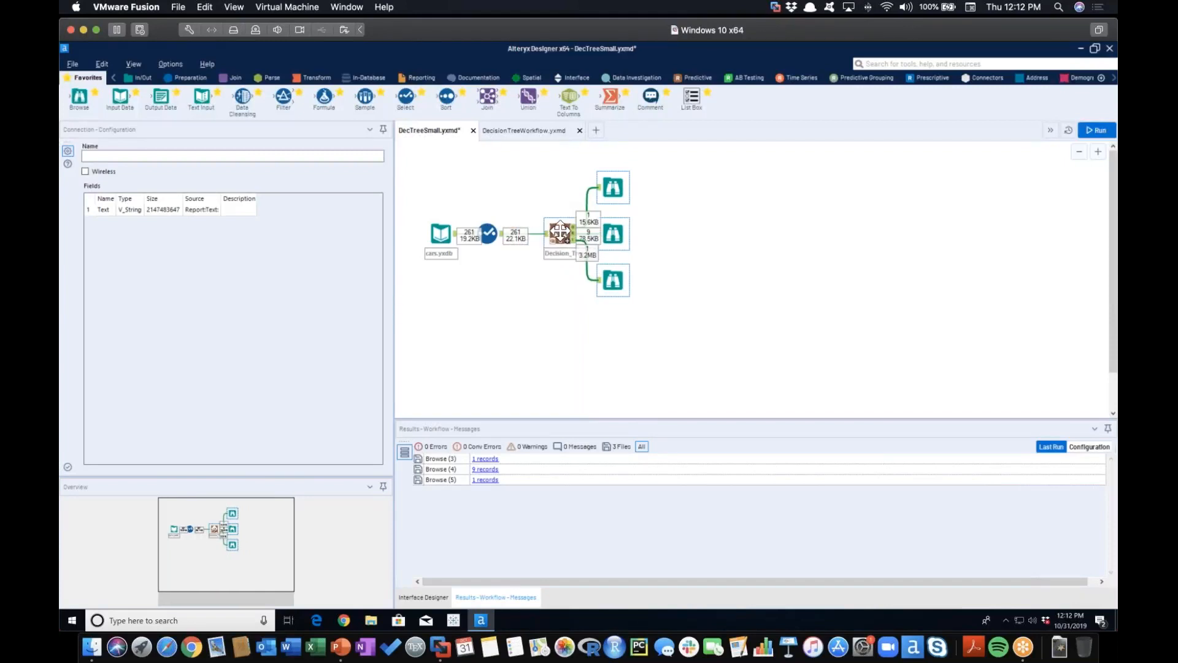
# Set cylinders as the target variable in the Decision Tree tool's setup
pyautogui.click(559, 228)
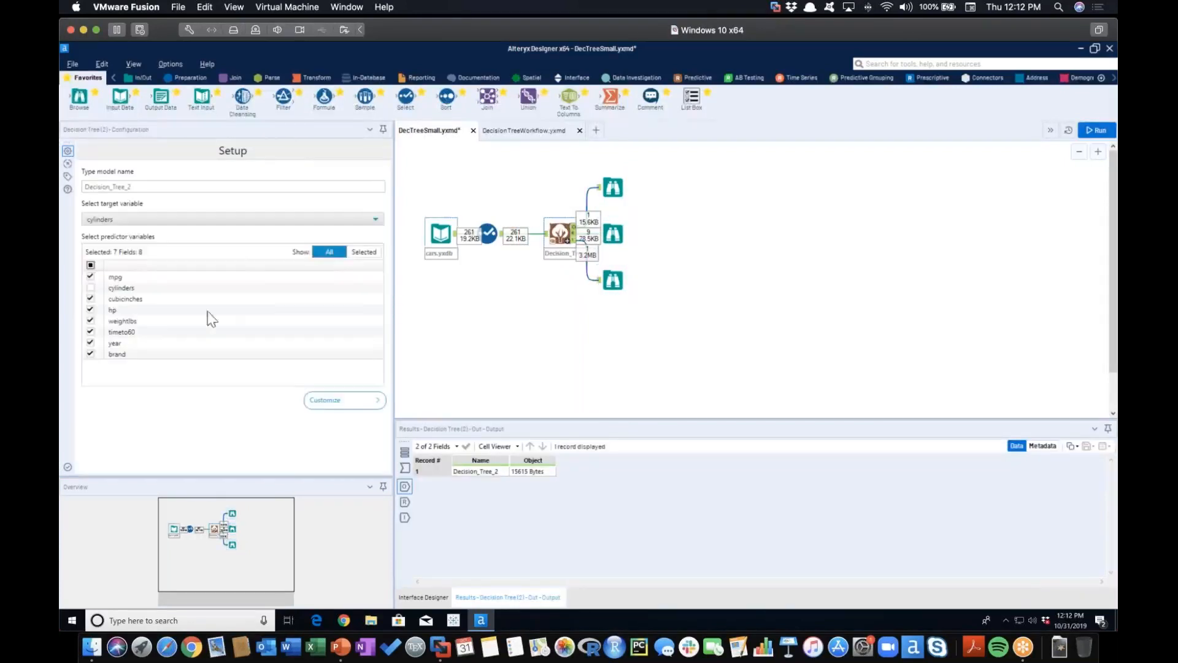
pyautogui.click(118, 221)
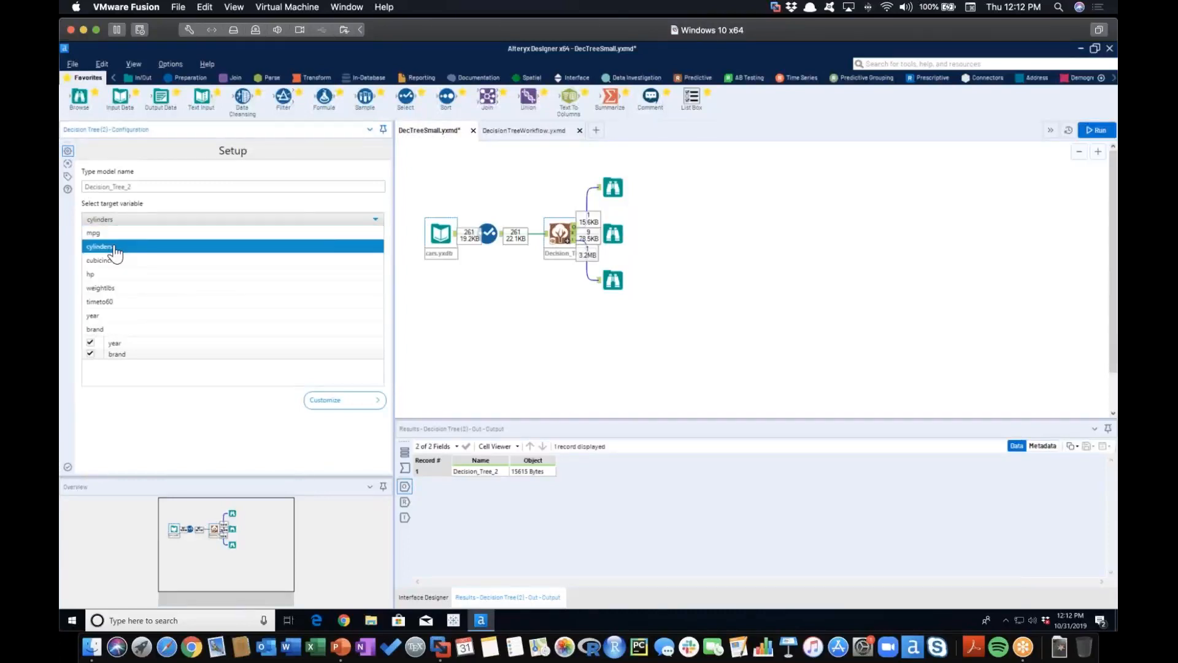
pyautogui.click(113, 241)
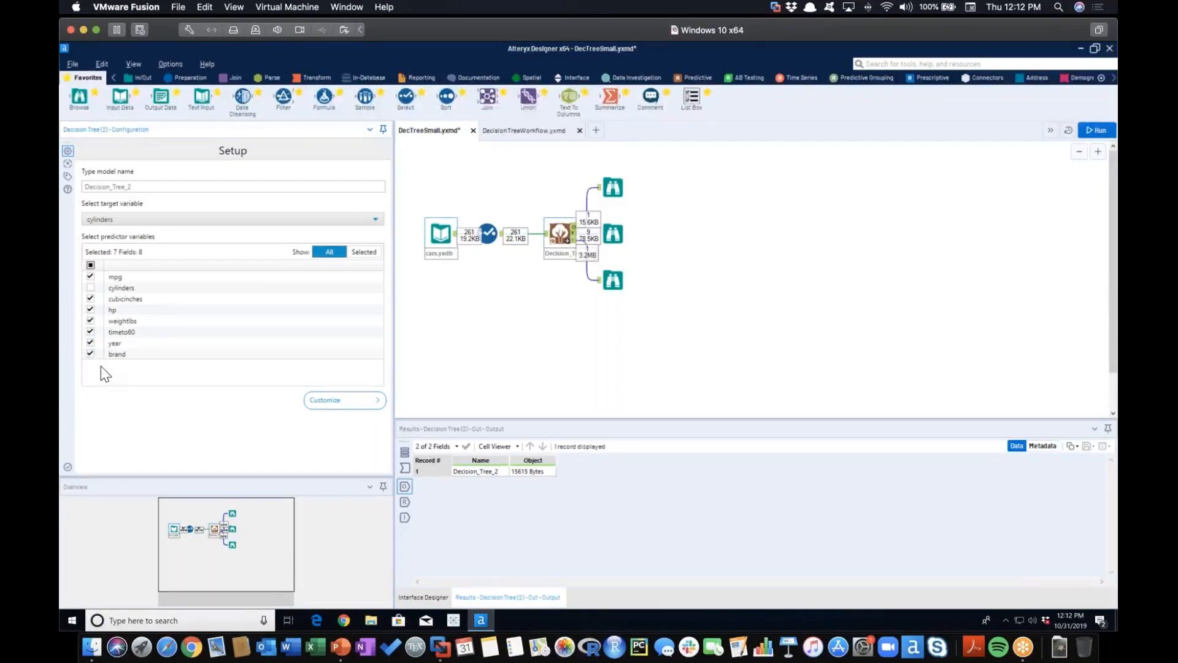
# Choose rpart as the algorithm in the Decision Tree's model customization
pyautogui.click(331, 402)
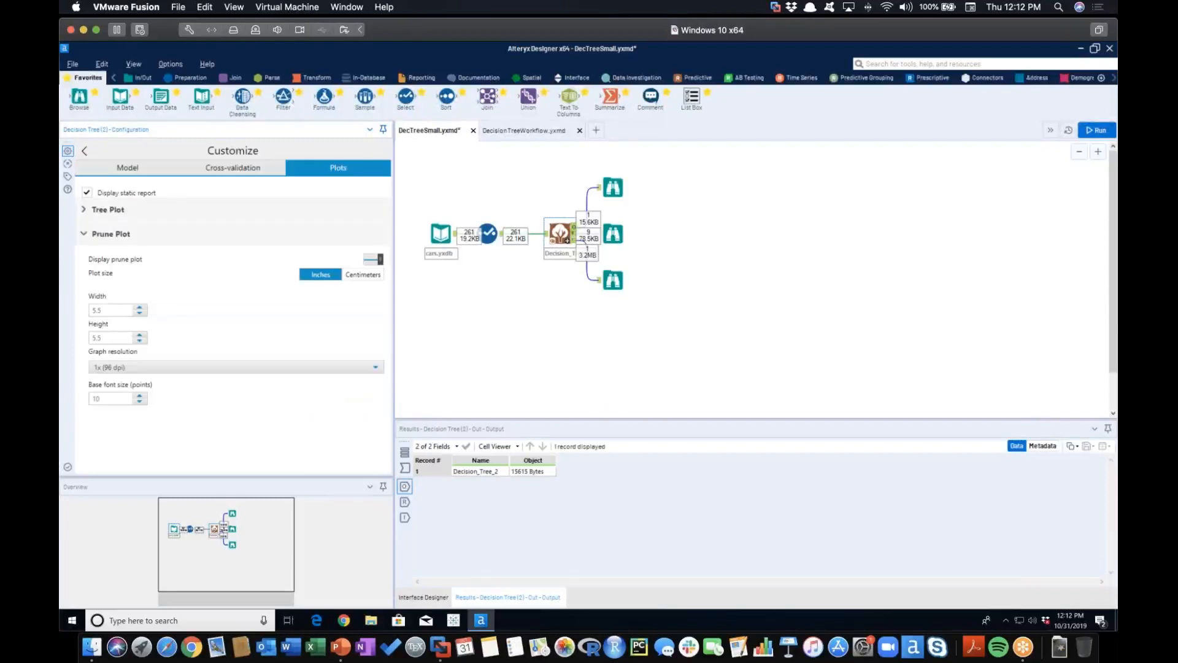
pyautogui.click(123, 168)
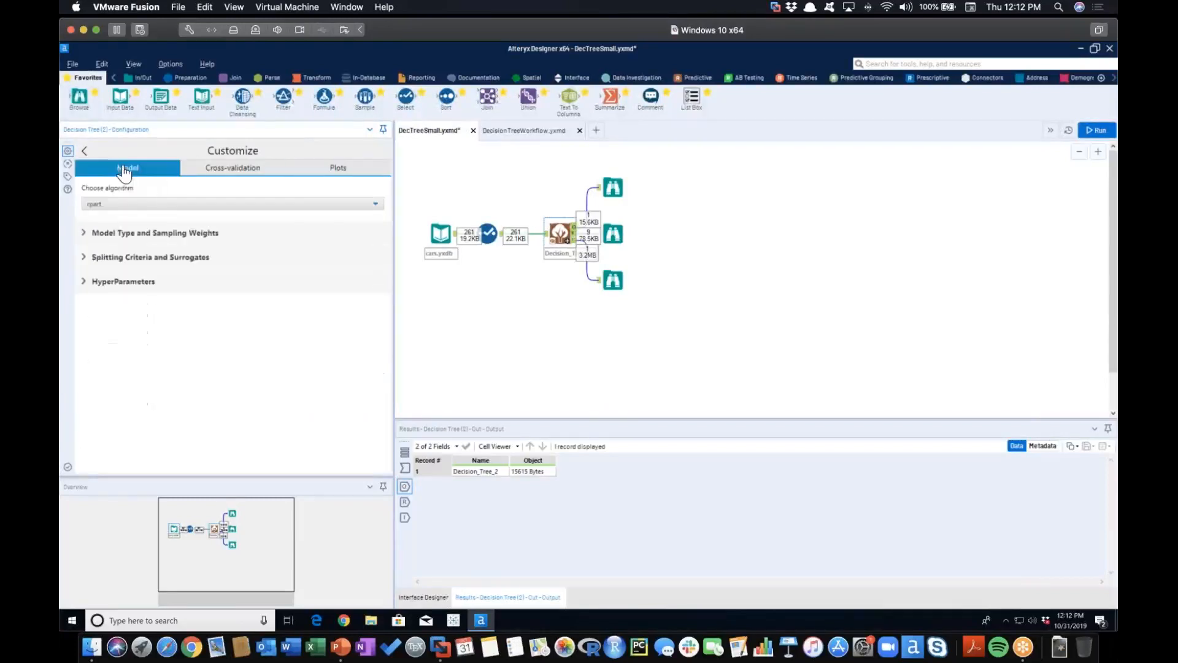
pyautogui.click(110, 206)
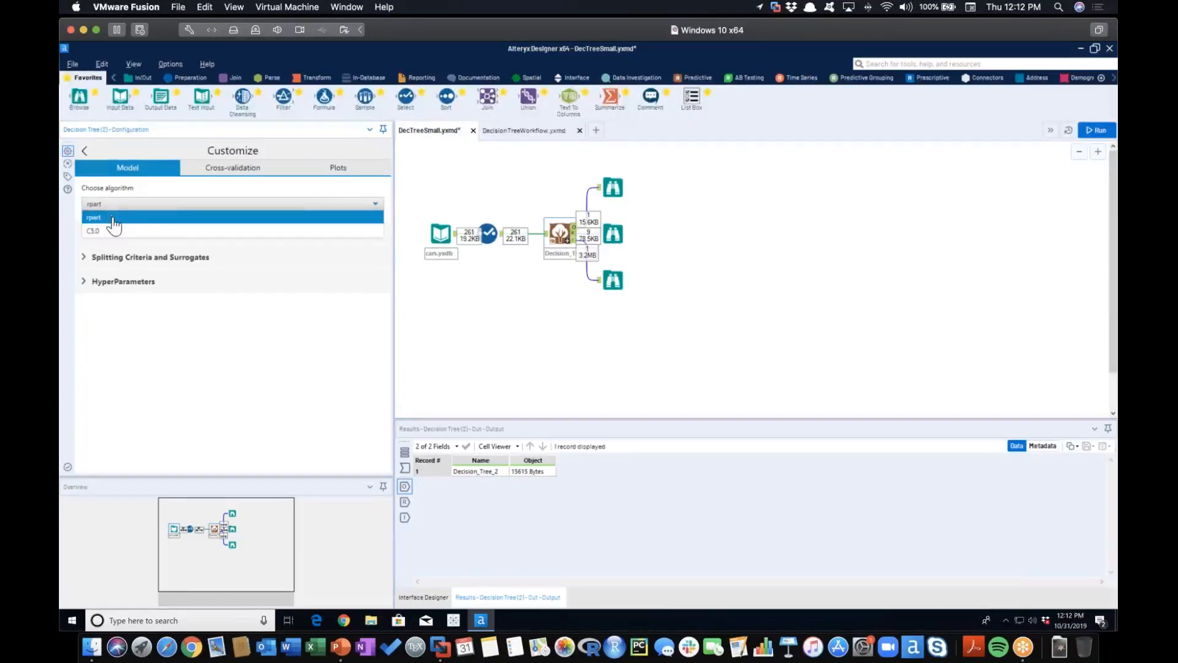
pyautogui.click(105, 221)
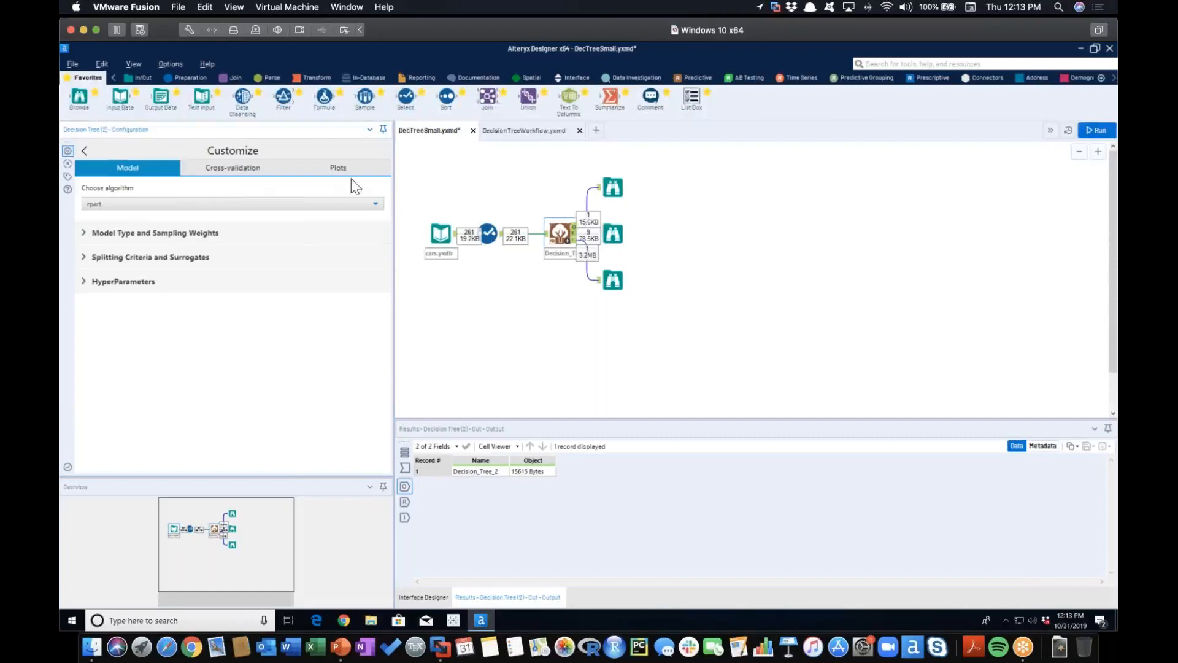
# Turn off the prune plot display in the Decision Tree's plot options and expand the tree plot settings
pyautogui.click(338, 170)
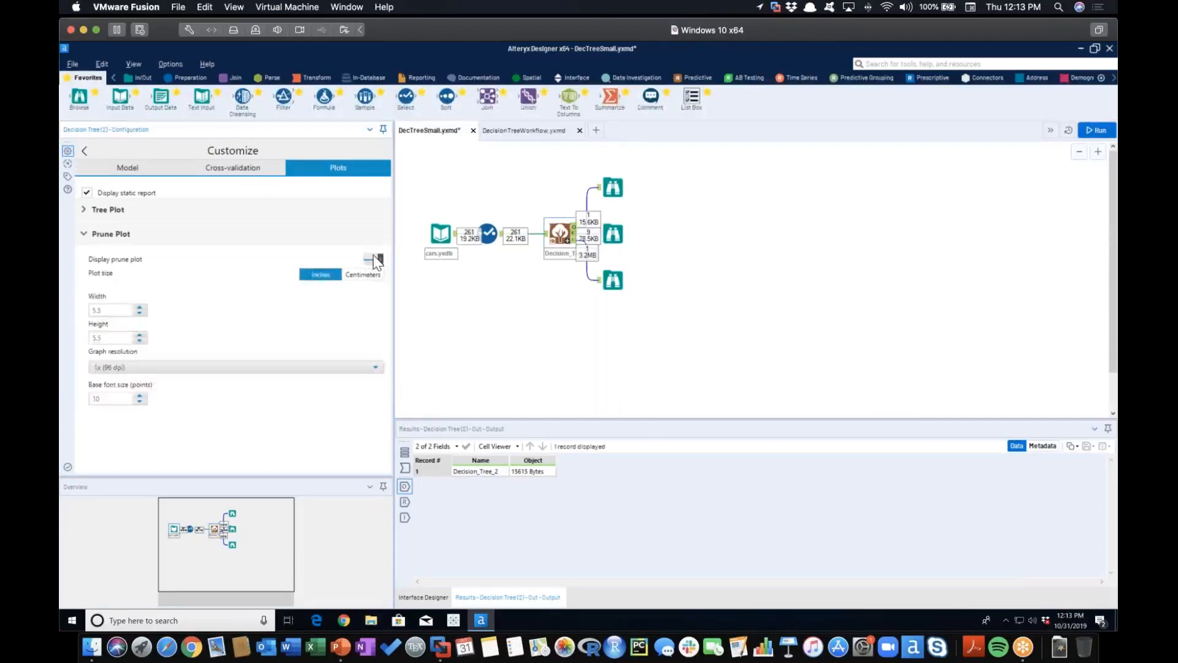
pyautogui.click(373, 258)
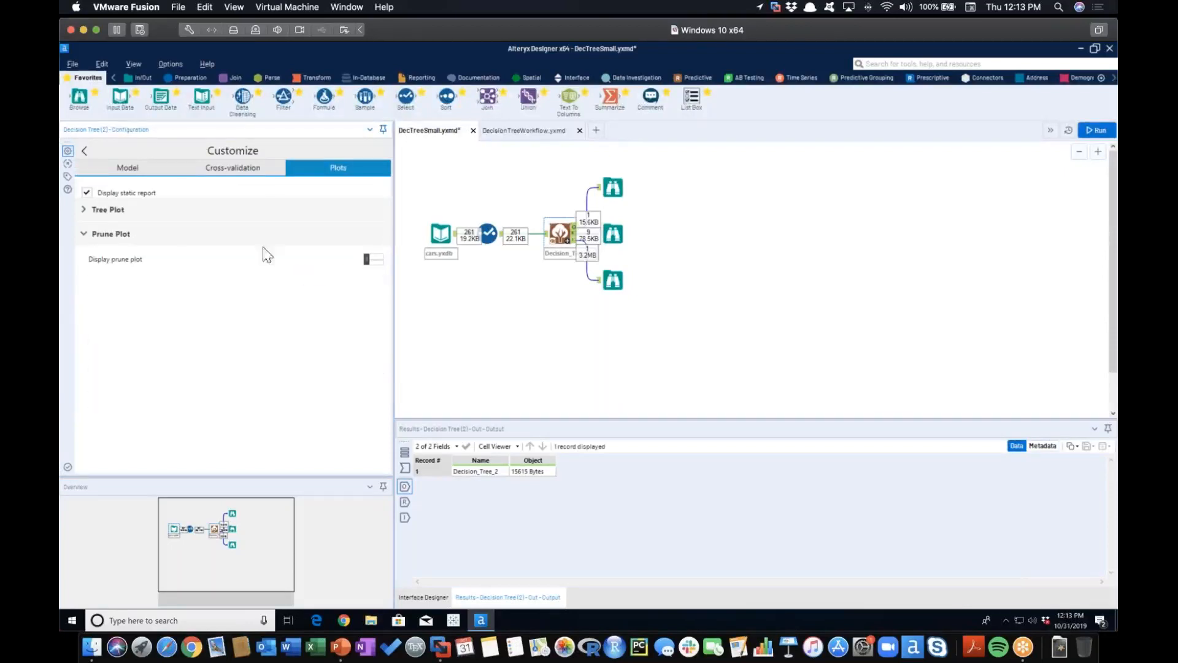
pyautogui.click(84, 234)
pyautogui.click(85, 210)
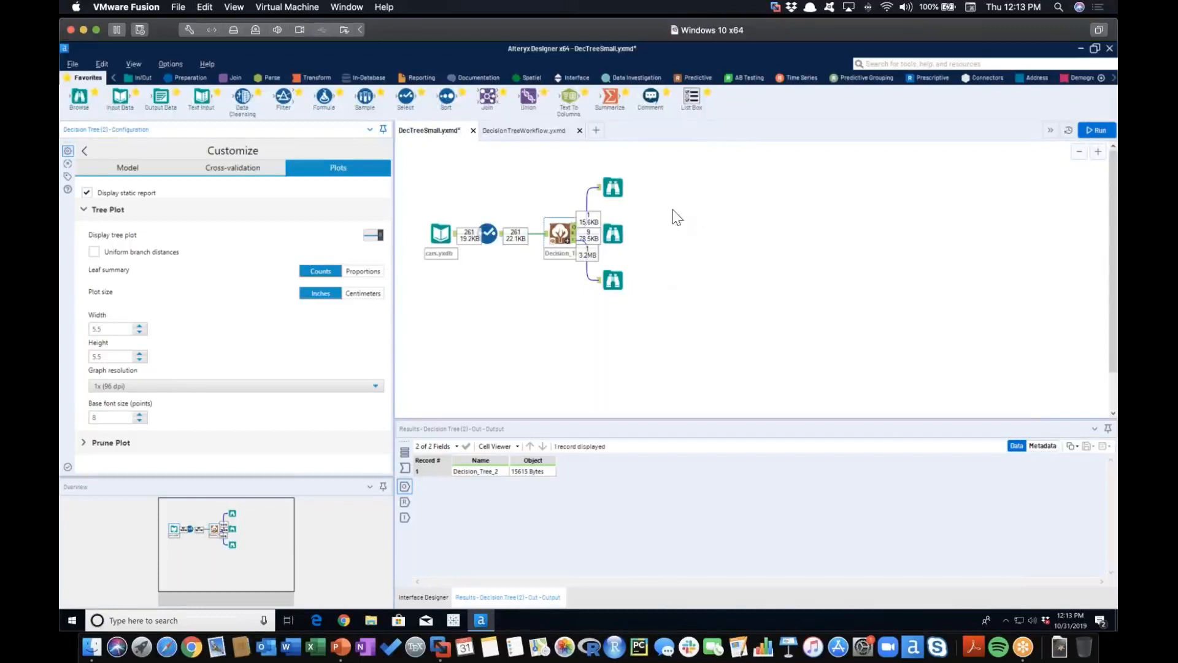
# Examine the interactive classification report in a wider configuration pane, and the decision tree summary report down to its tree plot
pyautogui.click(613, 284)
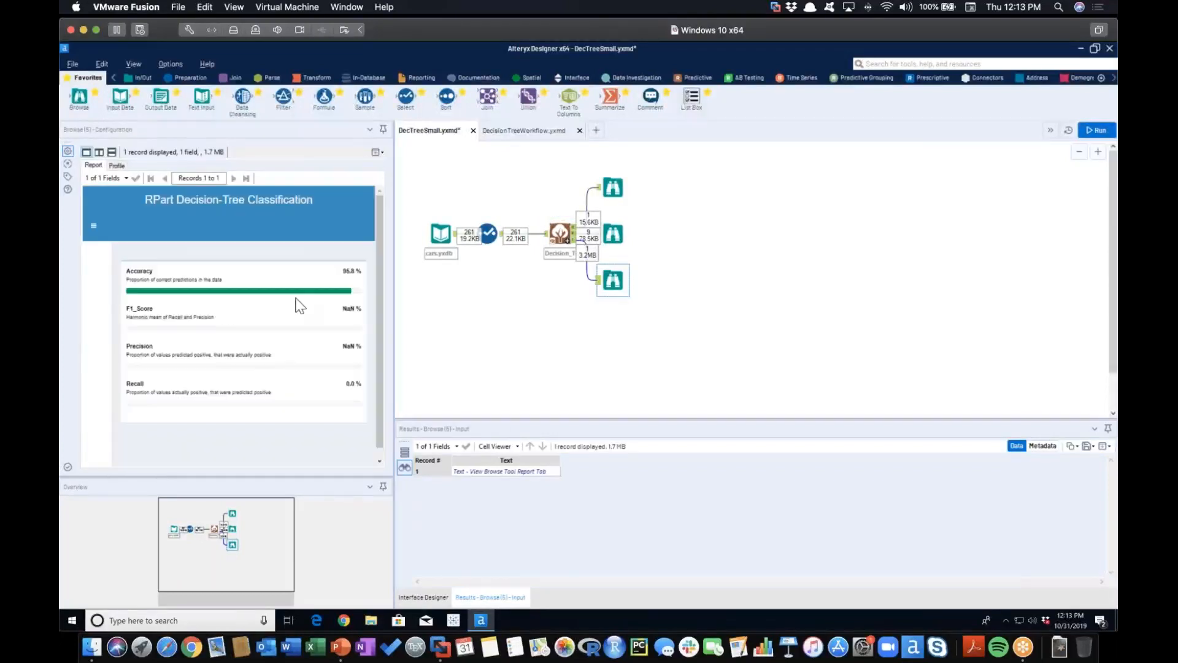
pyautogui.moveTo(395, 292); pyautogui.dragTo(457, 294)
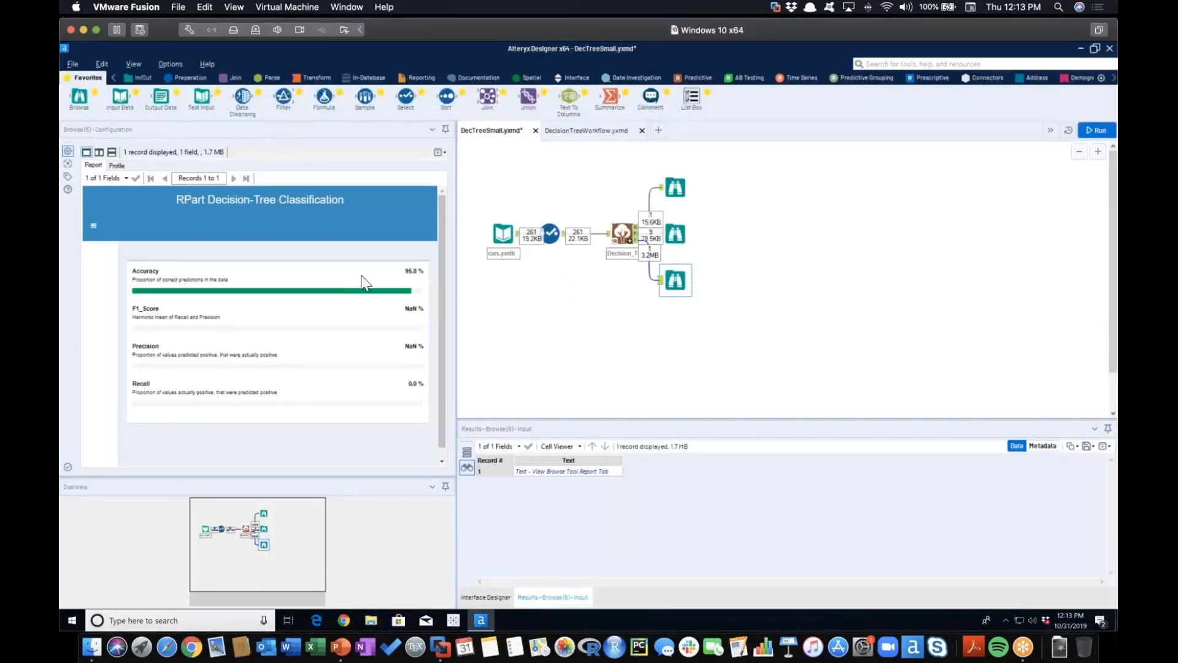
pyautogui.click(677, 231)
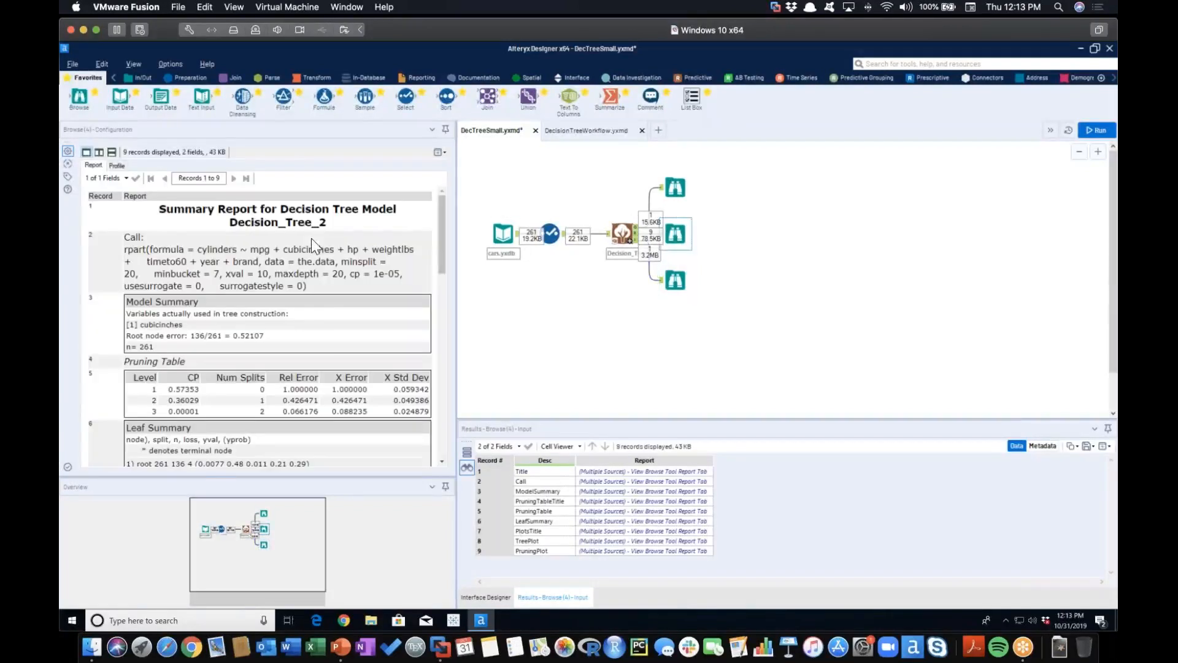
pyautogui.moveTo(442, 213); pyautogui.dragTo(443, 318)
pyautogui.scroll(2, 443, 317)
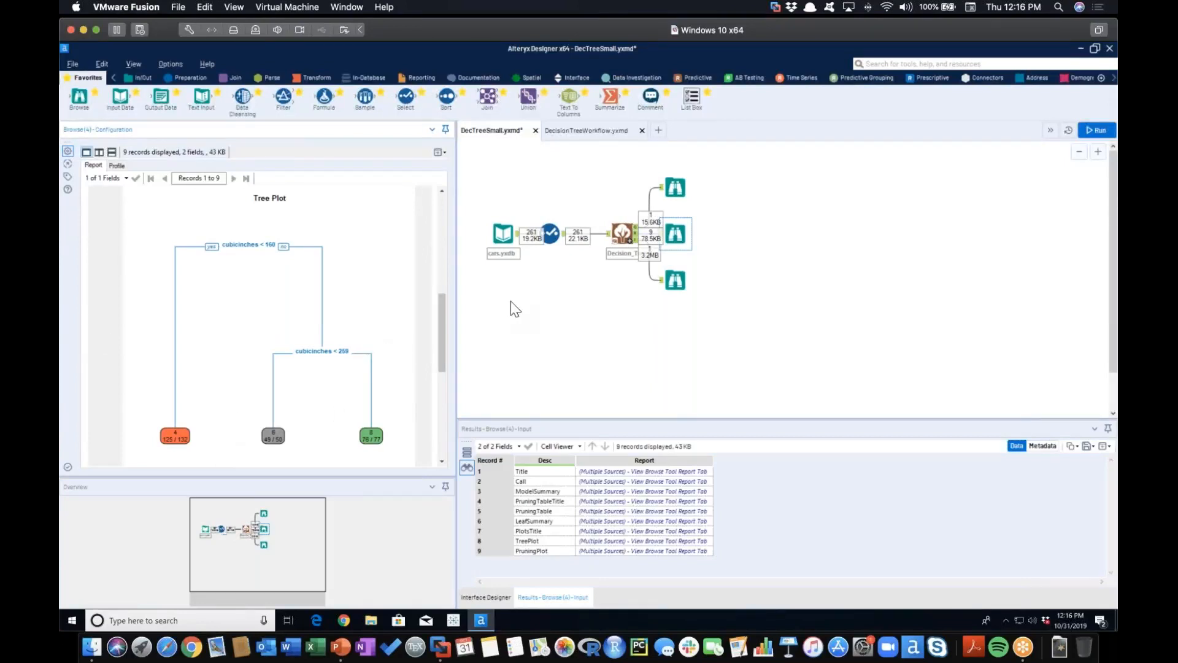
# Check the Decision Tree's selected predictor variables, and compare them with the splits in the summary report's tree plot
pyautogui.click(622, 233)
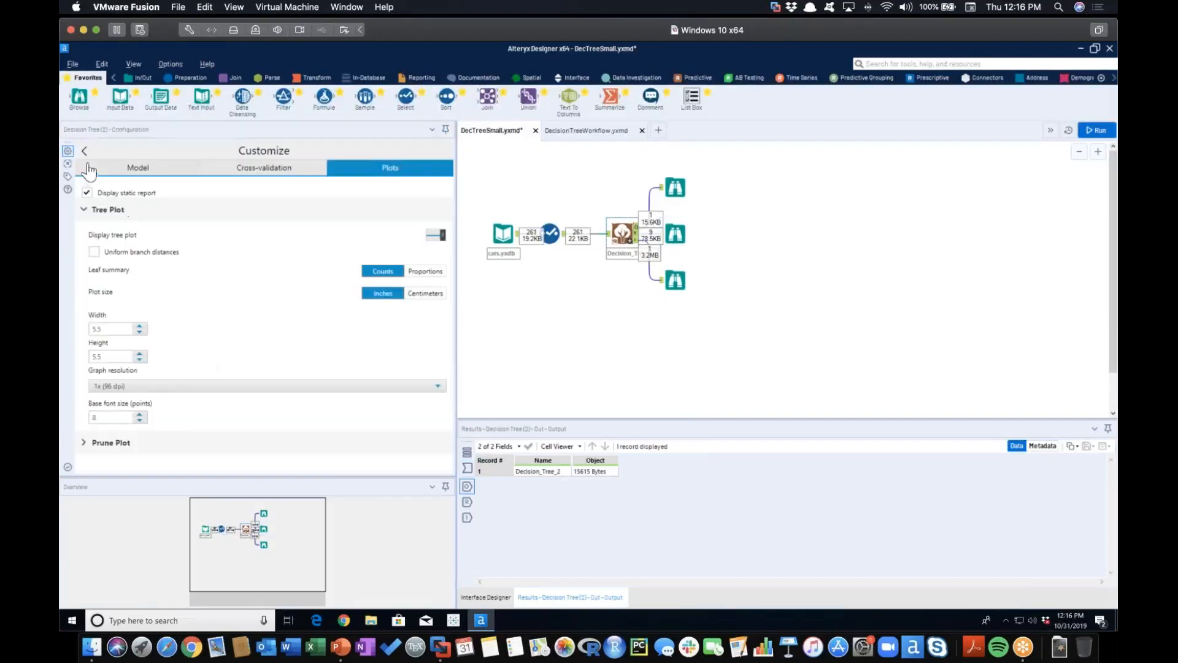
pyautogui.click(85, 151)
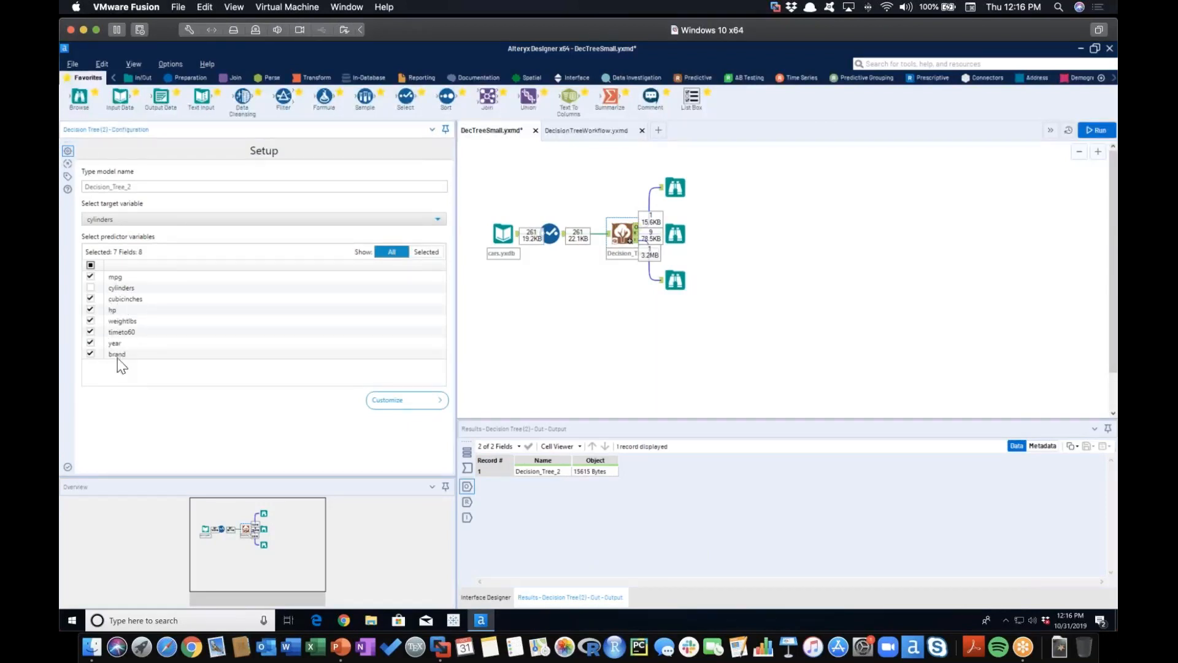
pyautogui.click(677, 237)
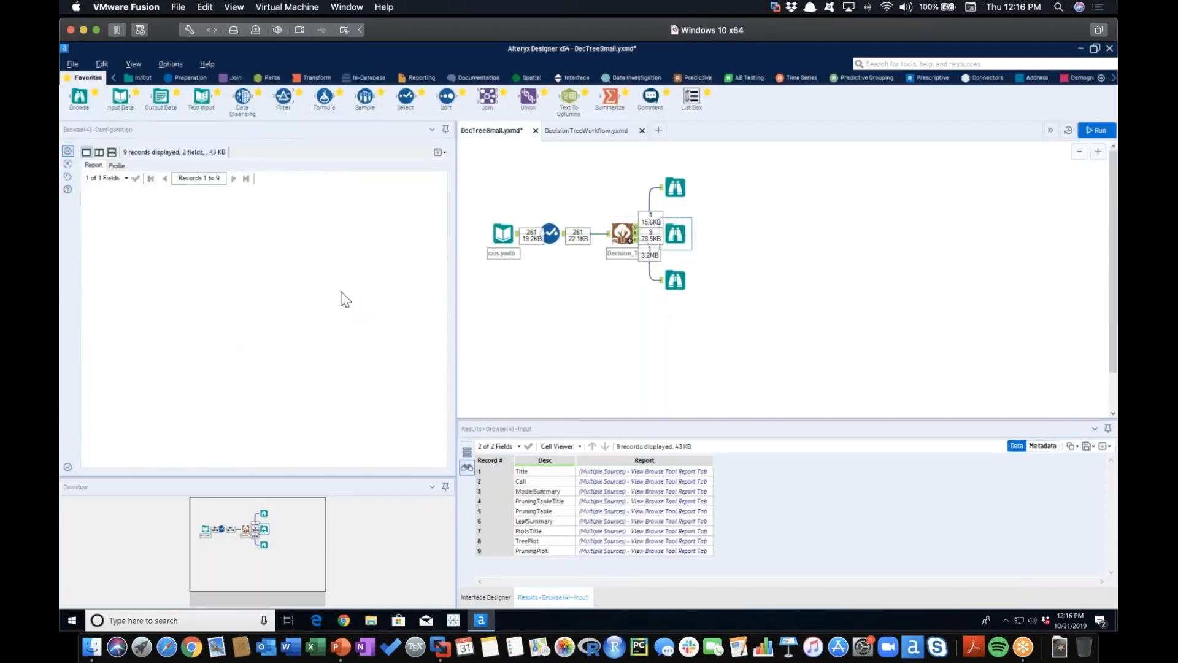
pyautogui.scroll(-10, 346, 289)
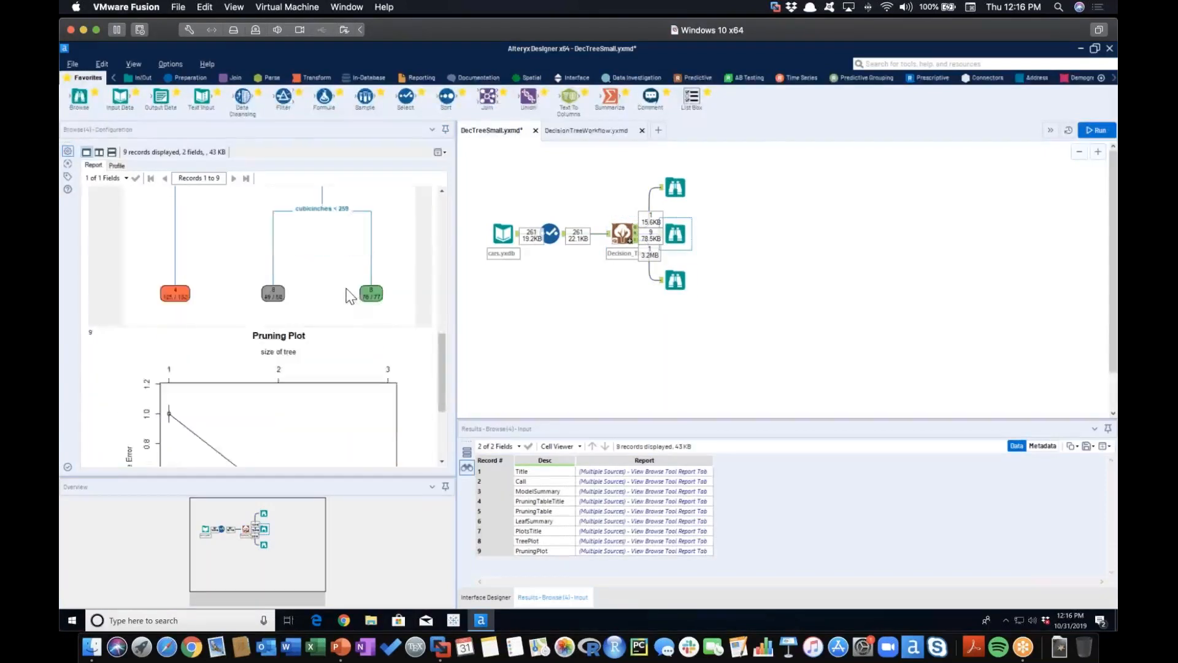
pyautogui.scroll(4, 351, 297)
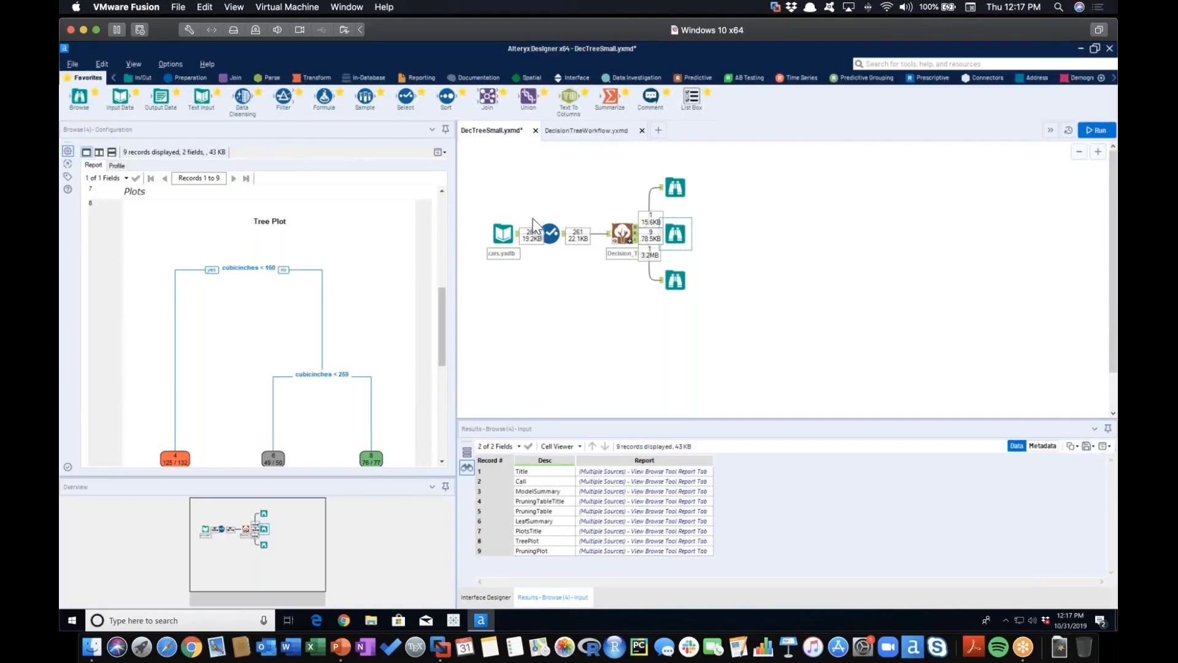
# Deselect mpg, hp, weightlbs, timeto60, year and brand as Decision Tree predictors, leaving only cubicinches selected
pyautogui.click(622, 233)
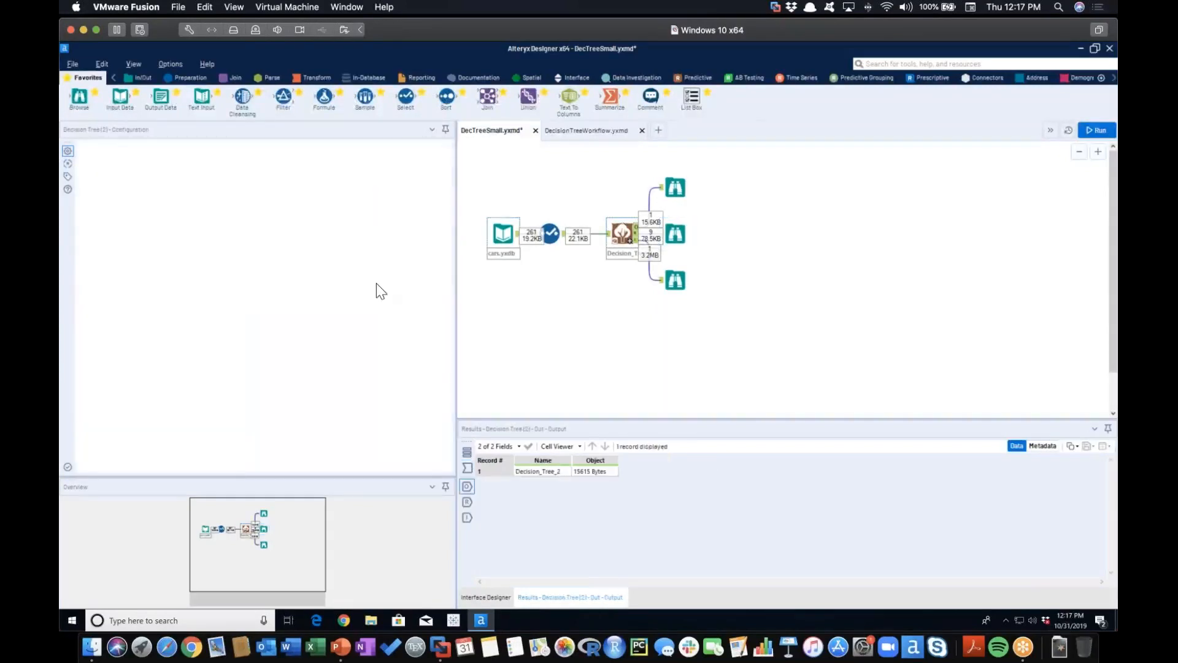
pyautogui.click(91, 309)
pyautogui.click(90, 321)
pyautogui.click(90, 332)
pyautogui.click(90, 342)
pyautogui.click(91, 353)
pyautogui.click(90, 276)
pyautogui.click(91, 287)
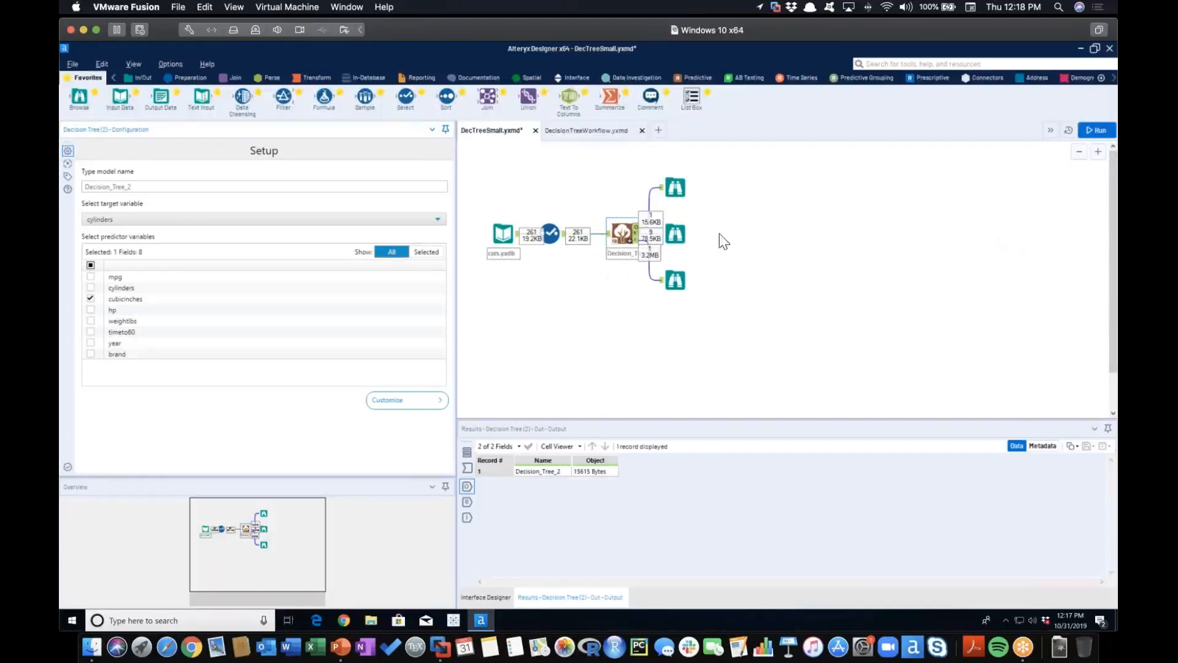
# Rerun the workflow with the reduced predictors and view the new summary report down to its tree plot
pyautogui.click(673, 235)
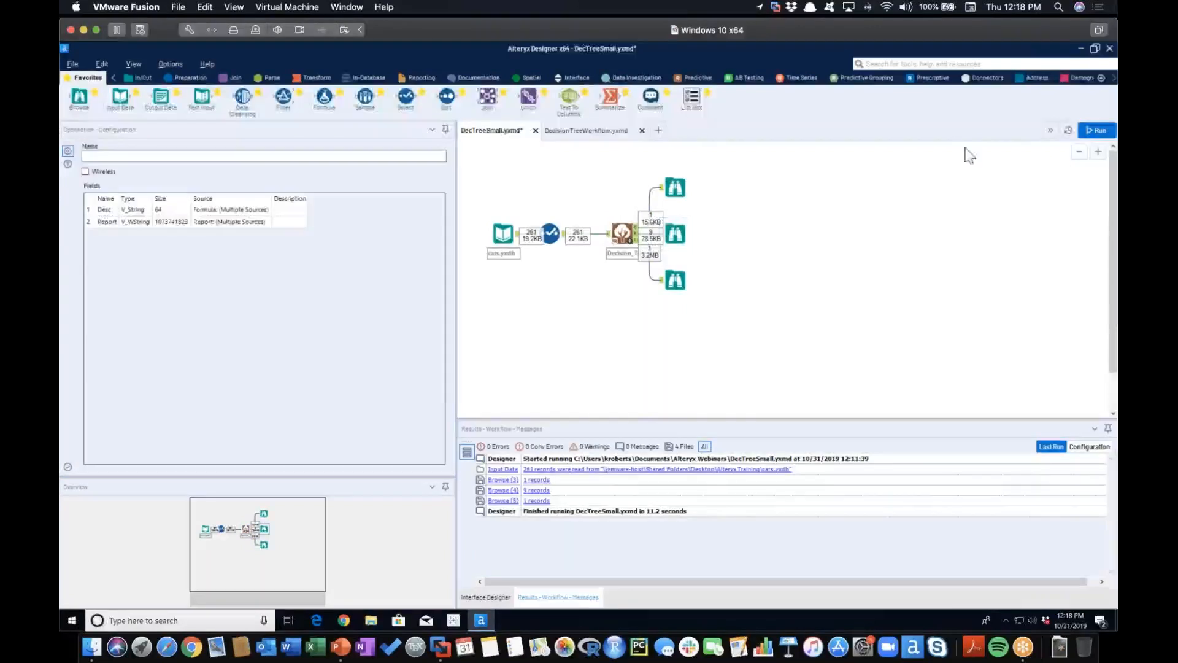
pyautogui.click(985, 182)
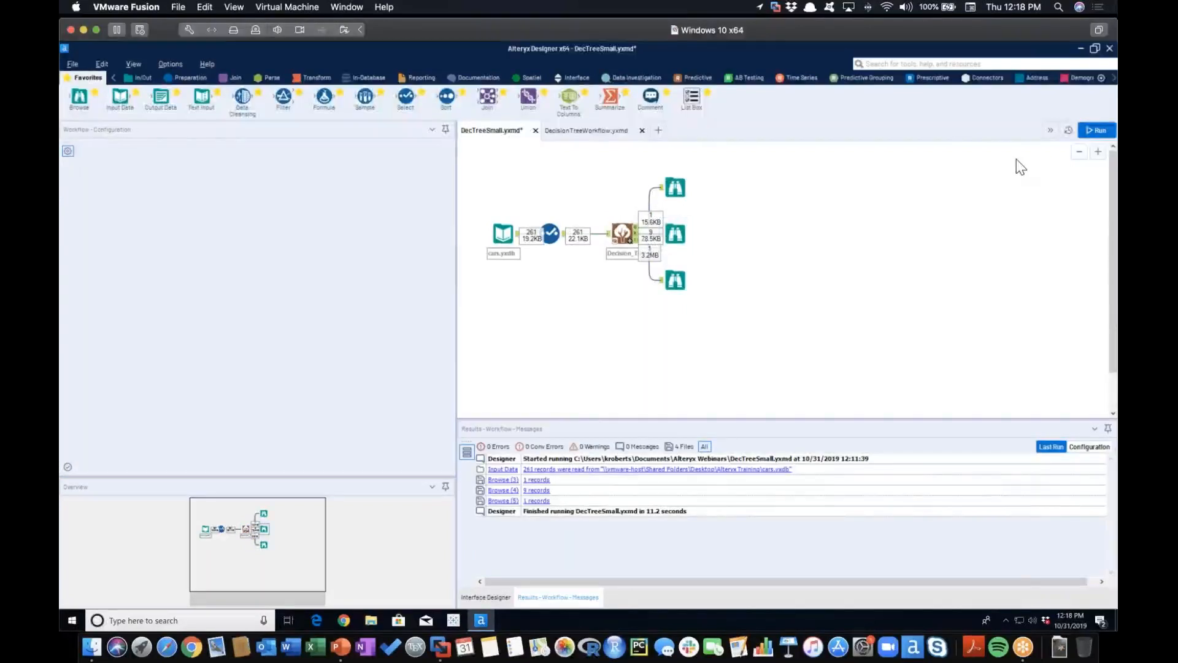
pyautogui.click(1089, 130)
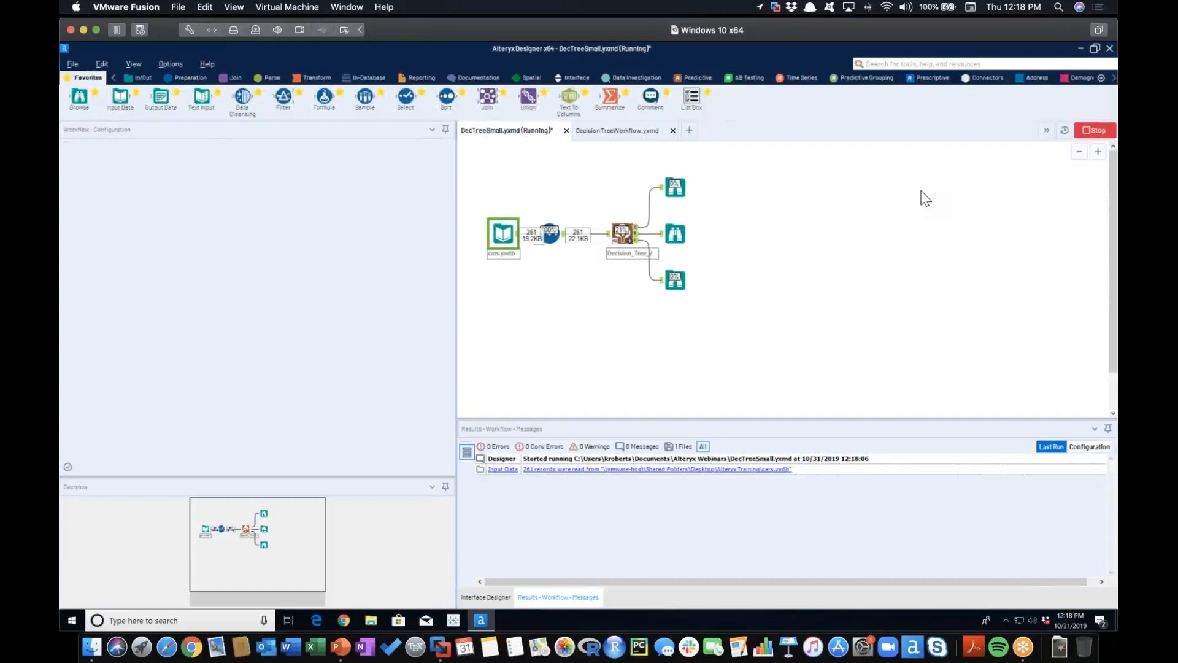
pyautogui.click(679, 233)
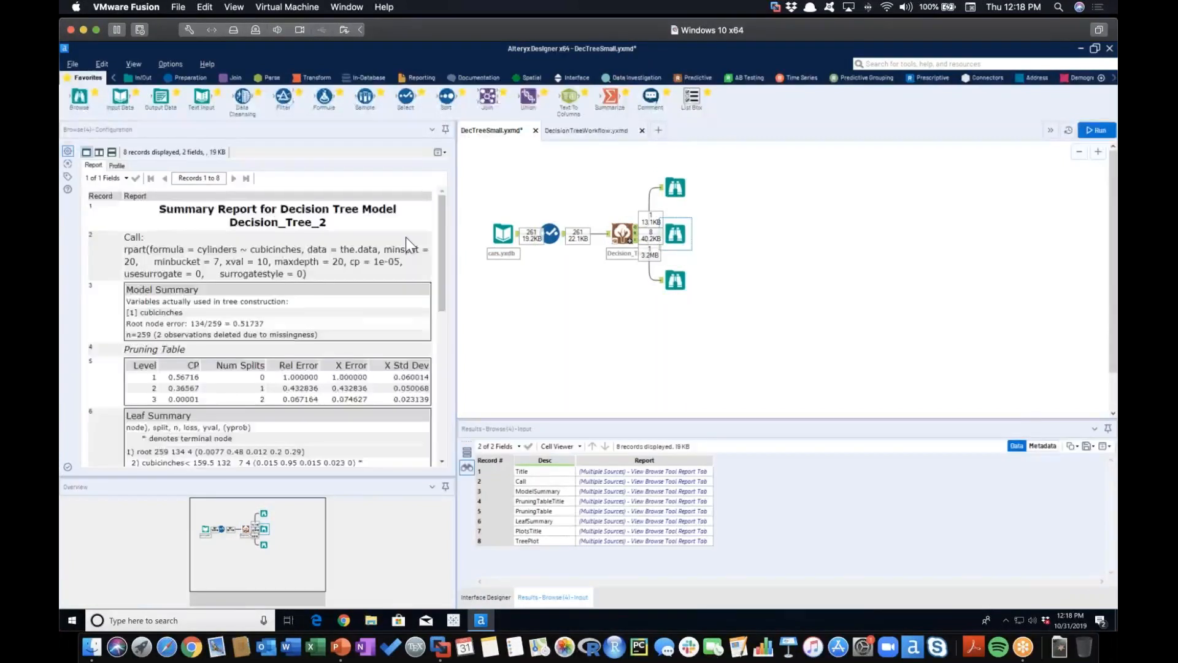
pyautogui.scroll(-10, 406, 237)
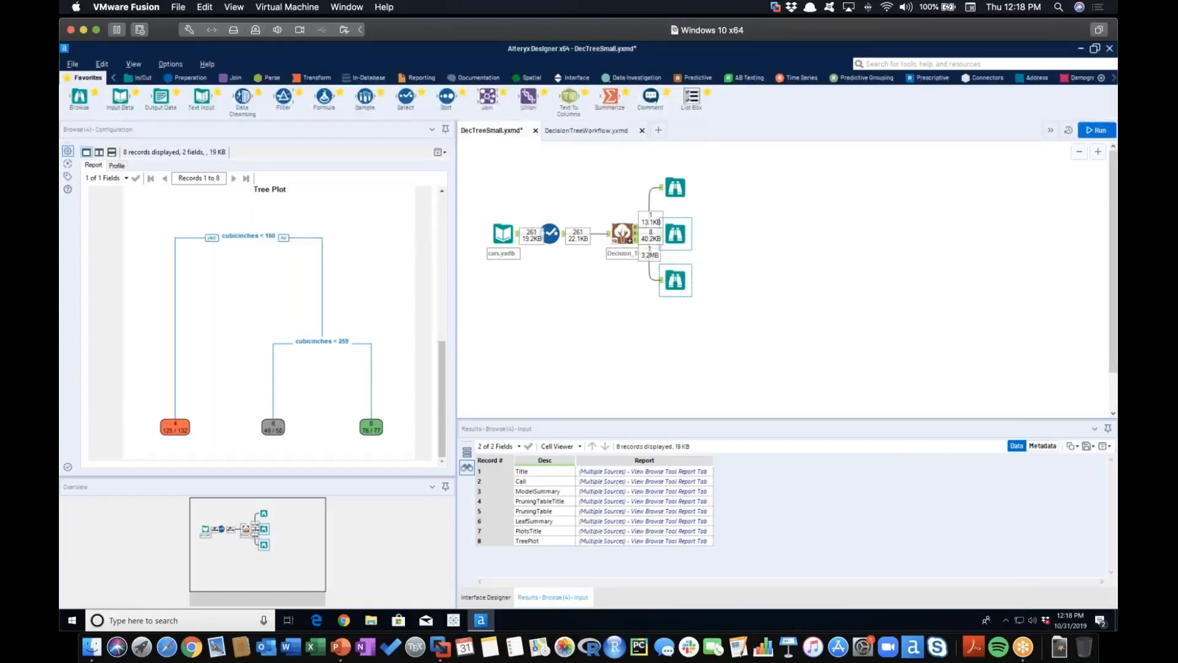
# Switch to the DecisionTreeWorkflow.yxmd workflow and view the data preview of its dectree.csv input
pyautogui.click(587, 130)
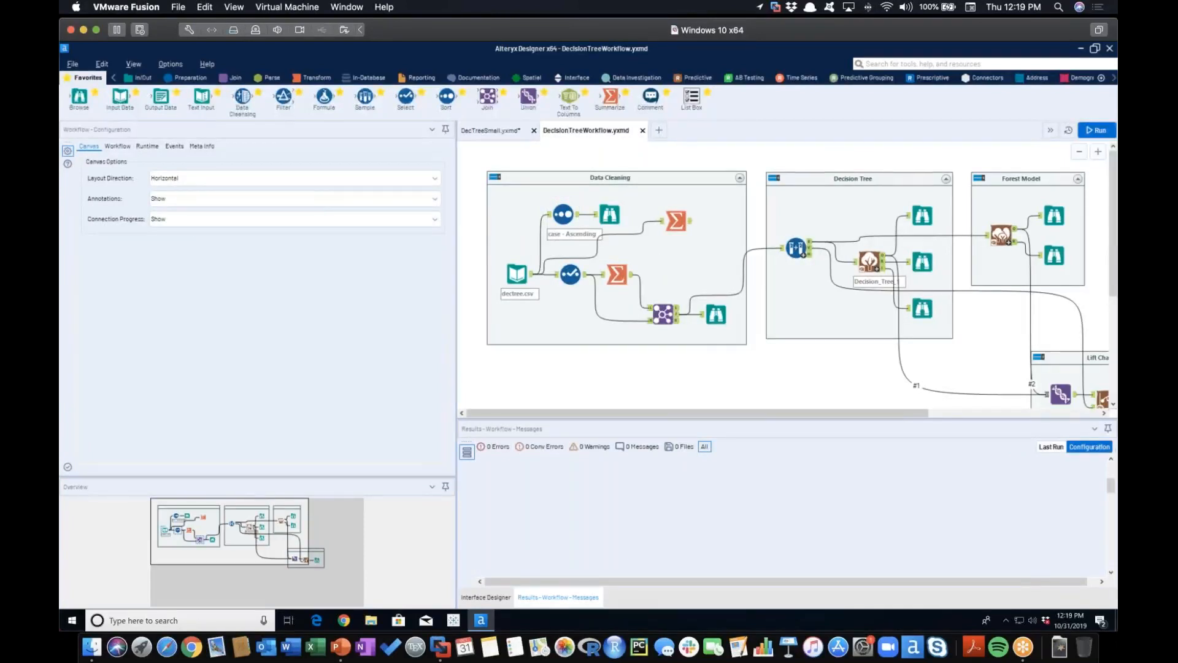
pyautogui.click(531, 276)
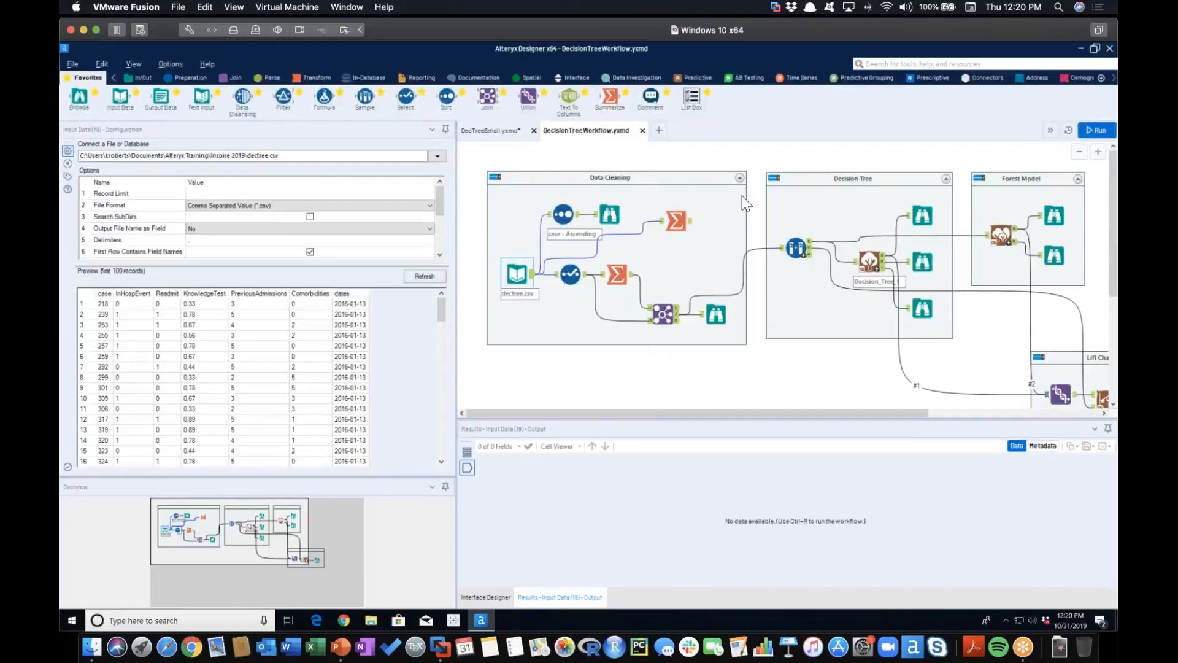
# Collapse the Decision Tree and Forest Model containers on the canvas
pyautogui.click(946, 179)
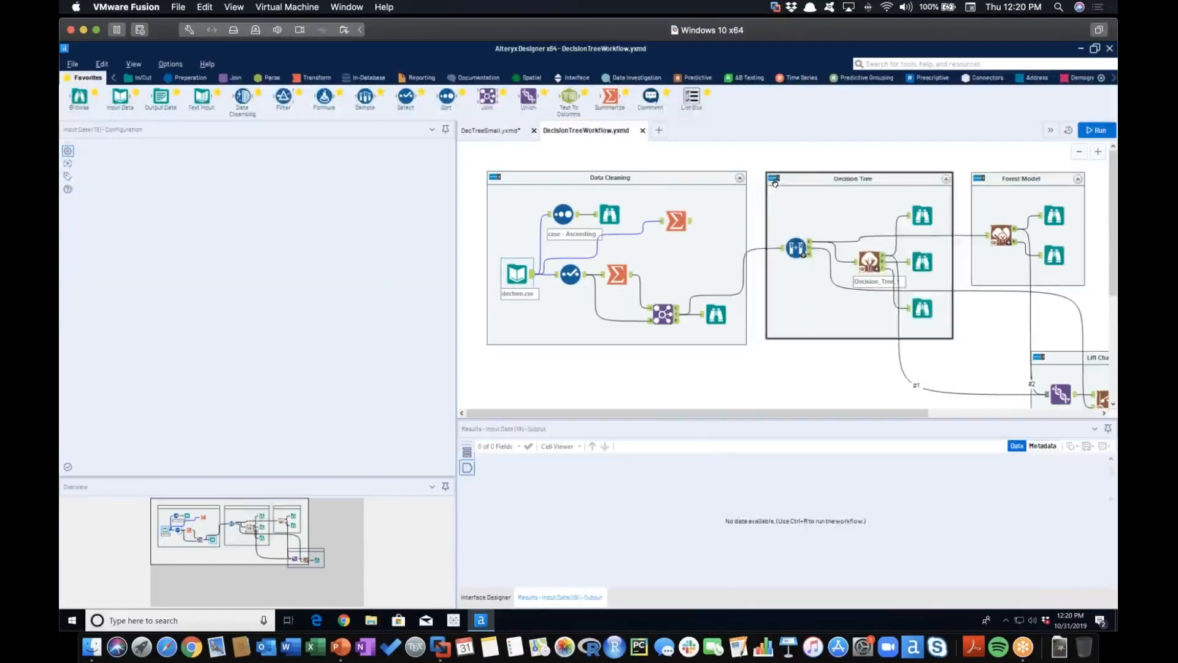
pyautogui.click(979, 178)
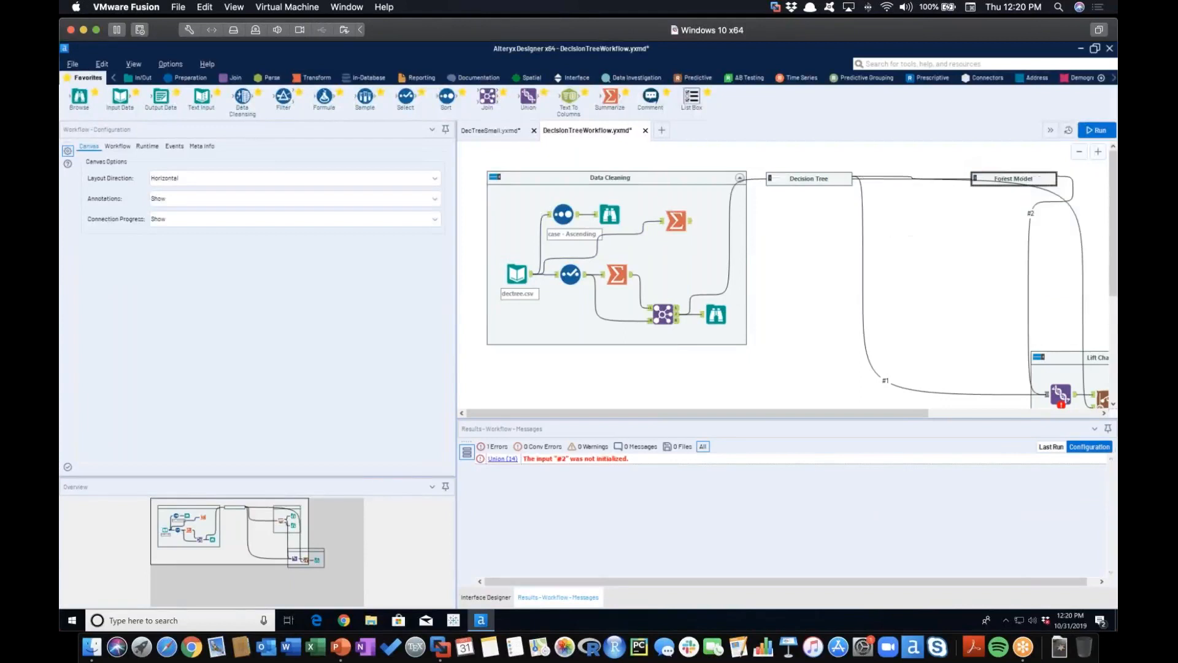
# Collapse the Lift Chart container, then run the workflow and view the records sorted by case in the Browse tool
pyautogui.click(1039, 358)
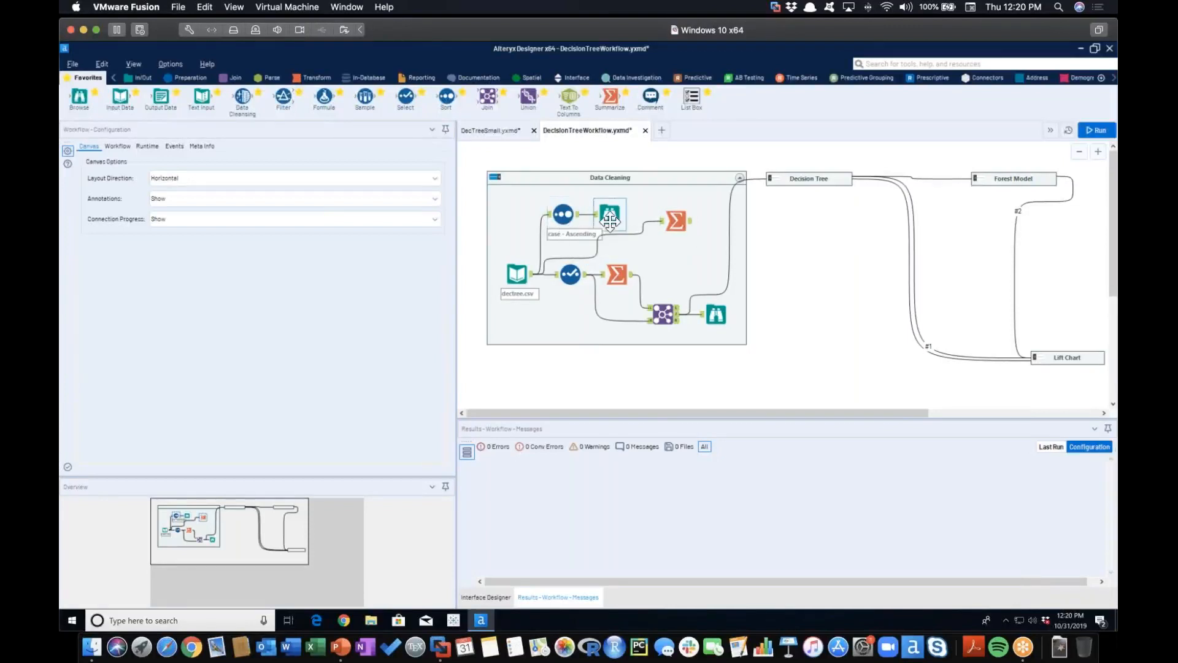
pyautogui.click(1096, 130)
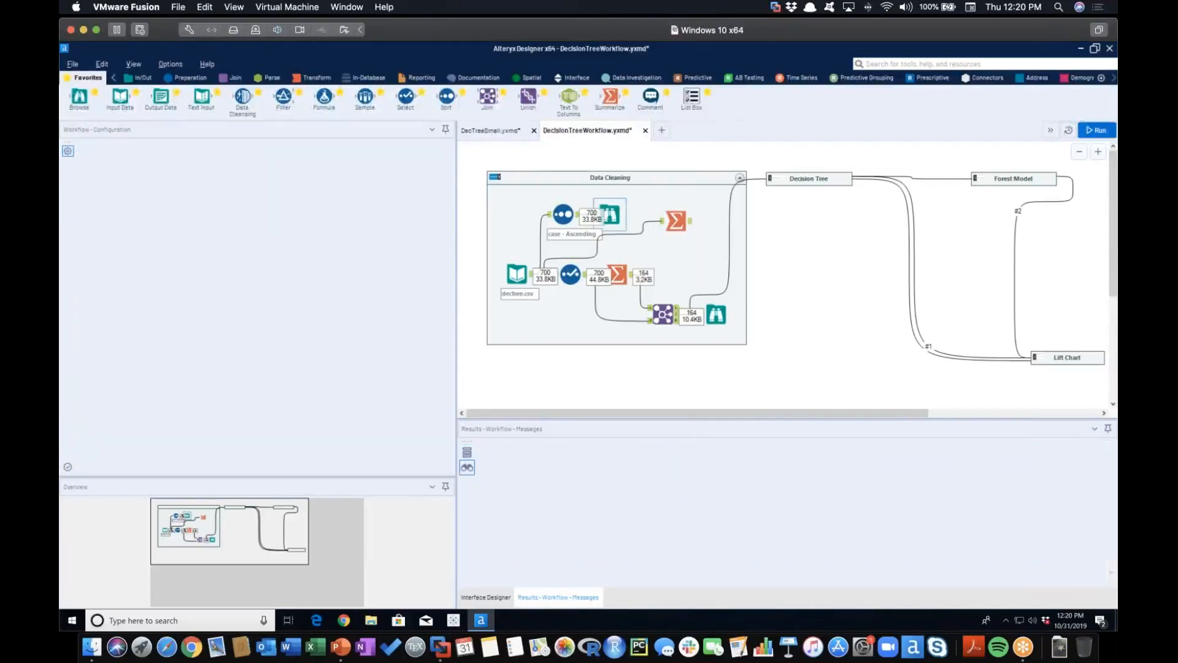
pyautogui.click(610, 213)
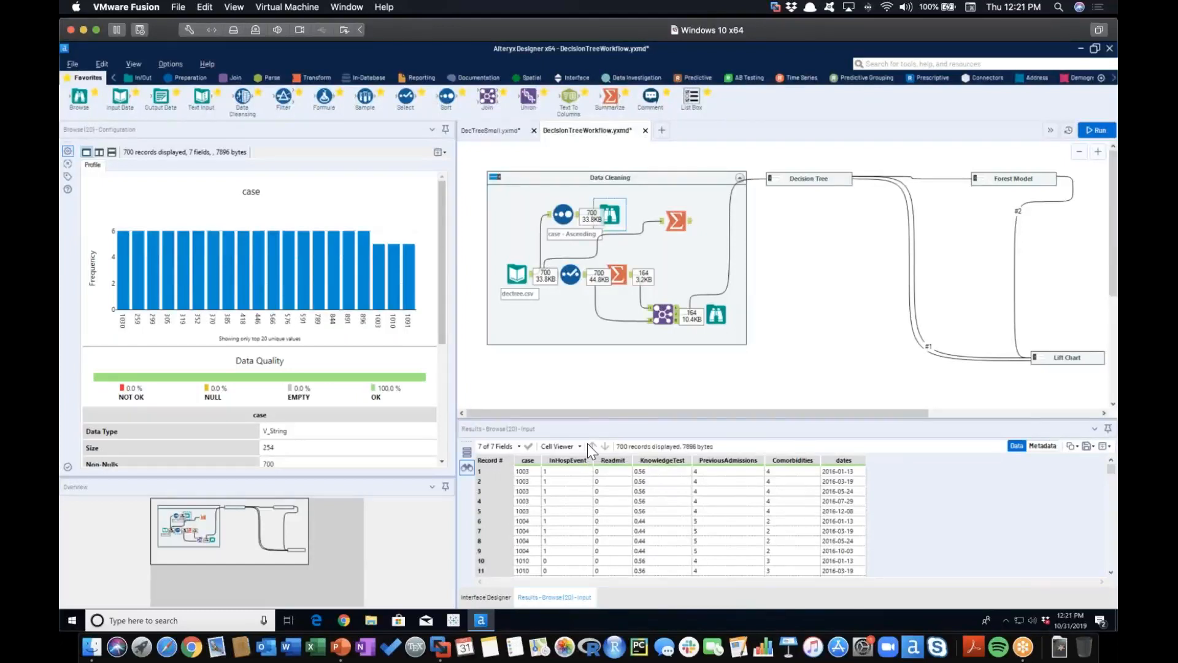
# Examine the Summarize tool that groups by case and look through its record counts per case
pyautogui.click(676, 220)
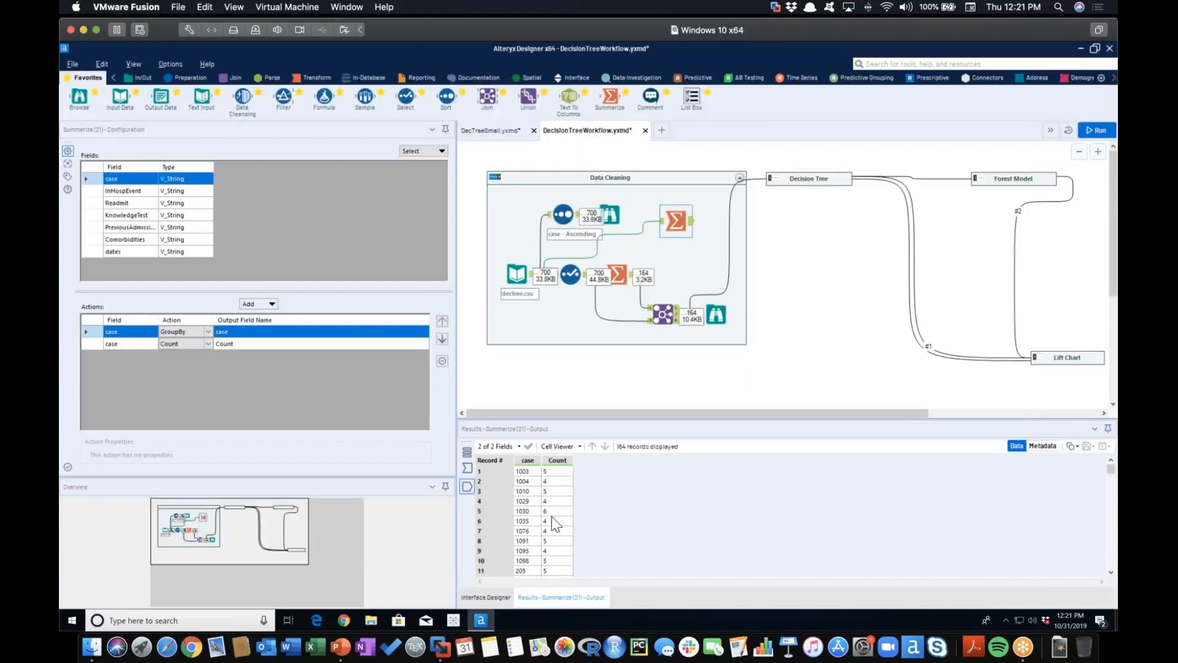
pyautogui.scroll(-6, 554, 511)
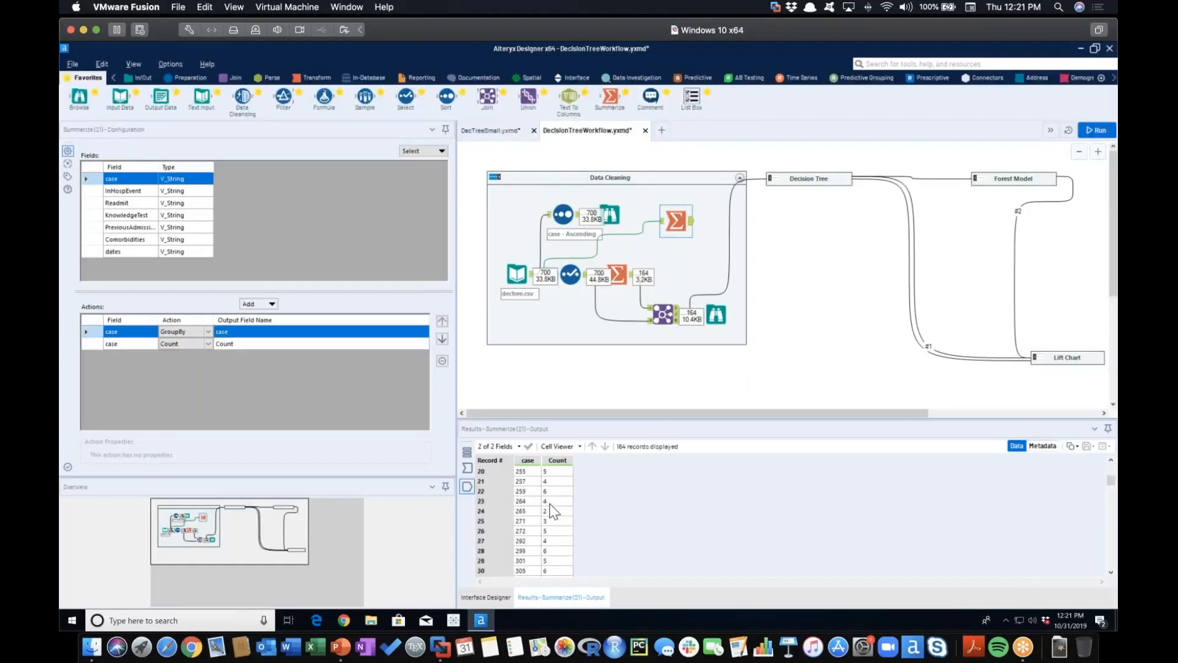
pyautogui.scroll(-5, 559, 523)
pyautogui.scroll(12, 560, 523)
# Review the configurations of the Select tool, the Max_dates Summarize tool and the Join tool in the Data Cleaning container
pyautogui.click(573, 276)
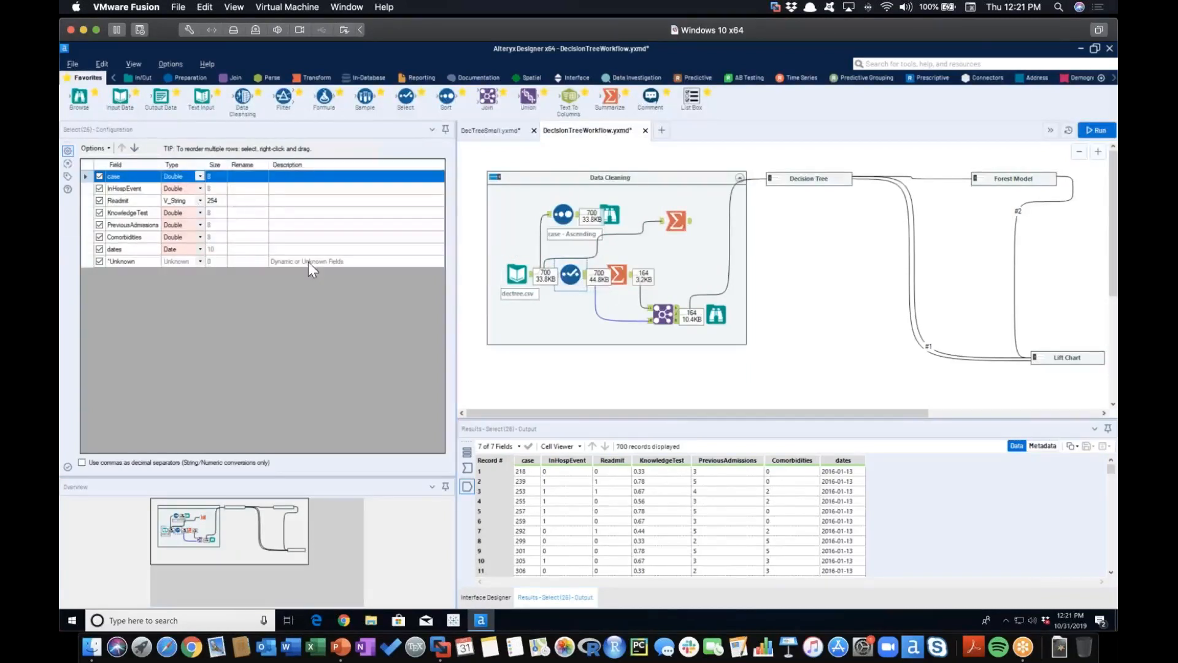
pyautogui.click(618, 274)
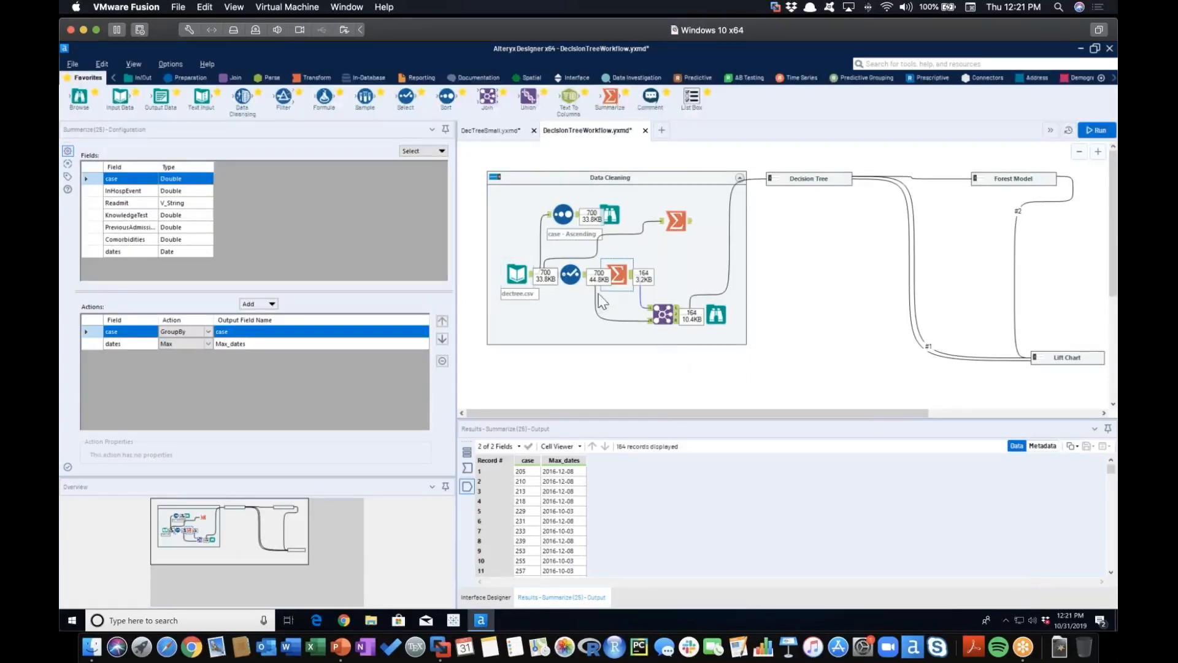
pyautogui.click(662, 313)
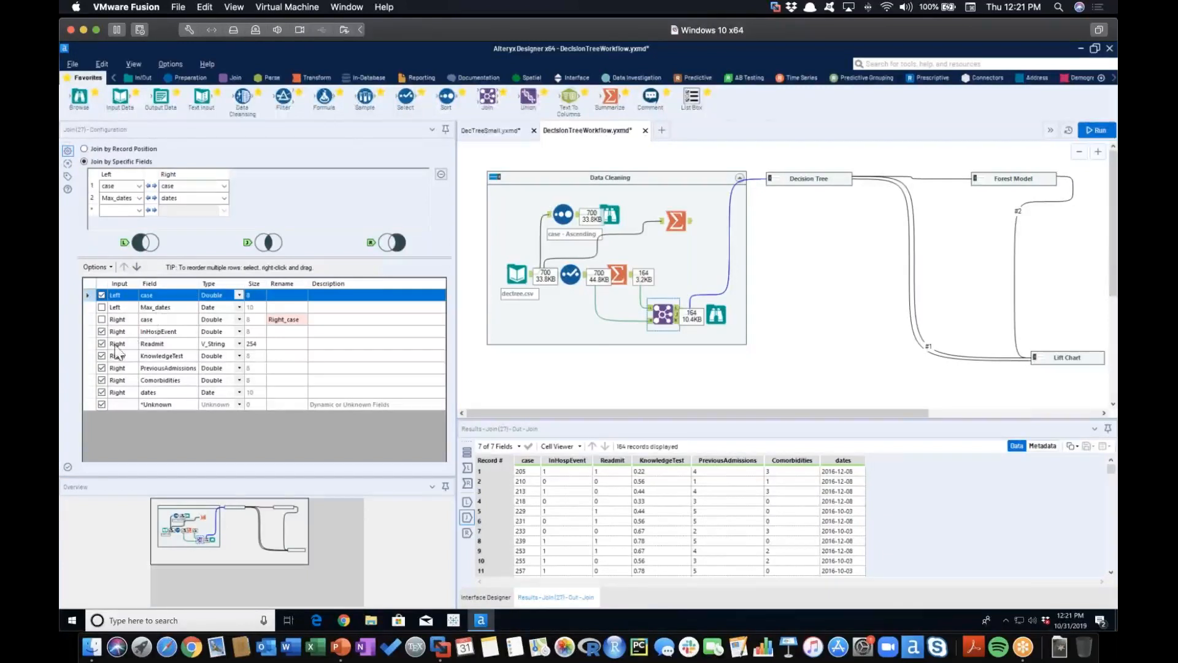
# Look through the joined records in the Browse tool after the Join in the Data Cleaning container
pyautogui.click(713, 318)
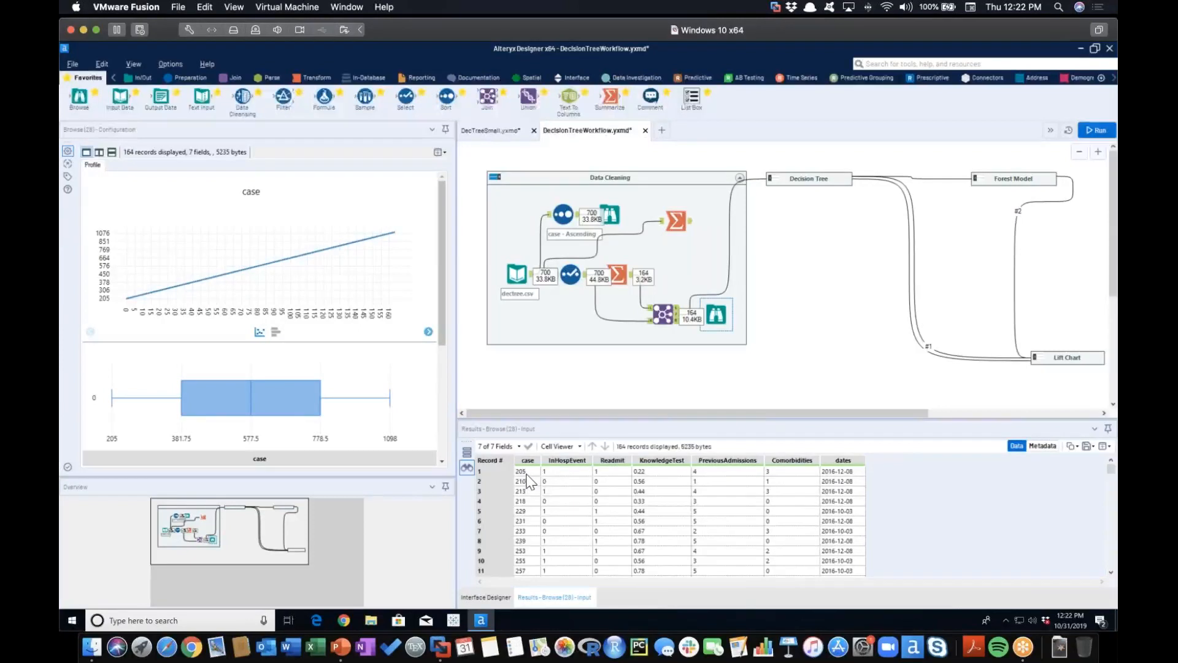
pyautogui.scroll(-2, 529, 482)
pyautogui.scroll(-6, 528, 497)
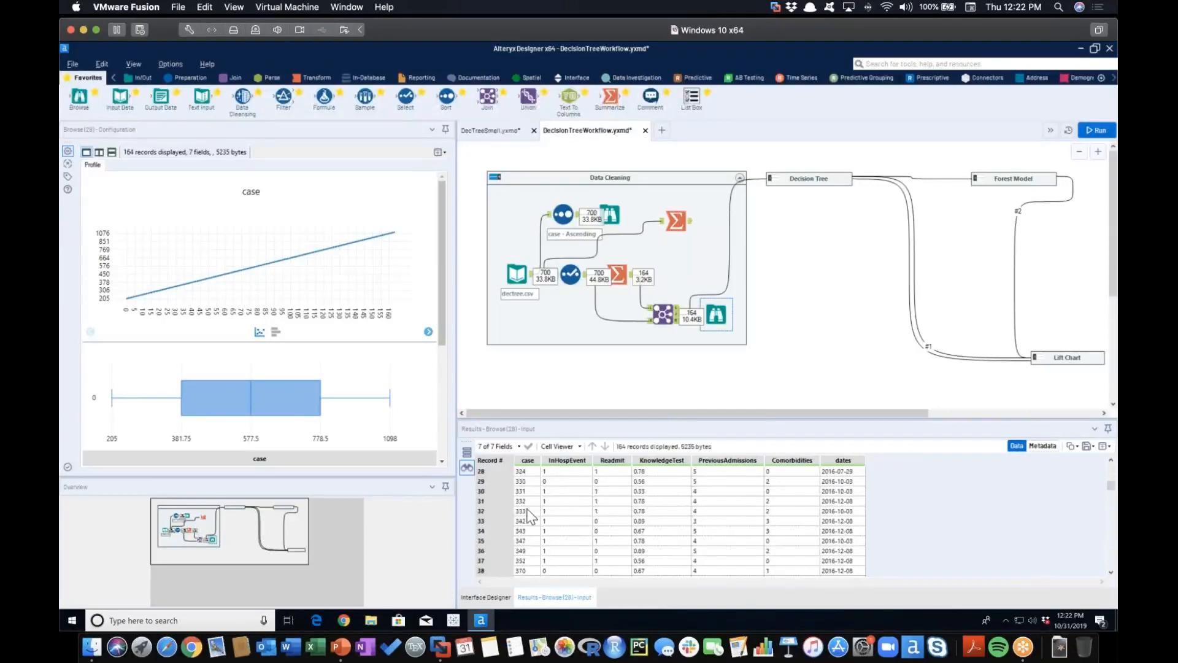
pyautogui.scroll(-6, 529, 516)
pyautogui.scroll(-8, 529, 516)
pyautogui.scroll(-10, 528, 515)
pyautogui.scroll(20, 529, 516)
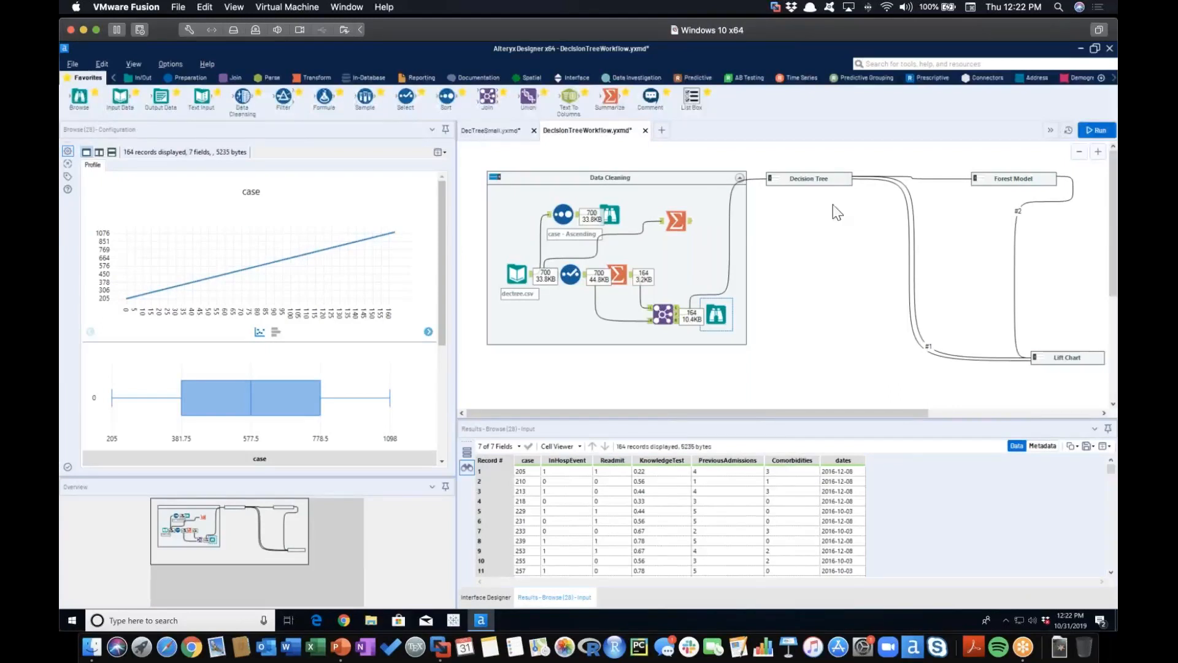
# Expand the Decision Tree container and view the Create Samples tool's configuration, dismissing the Windows update notification
pyautogui.click(776, 183)
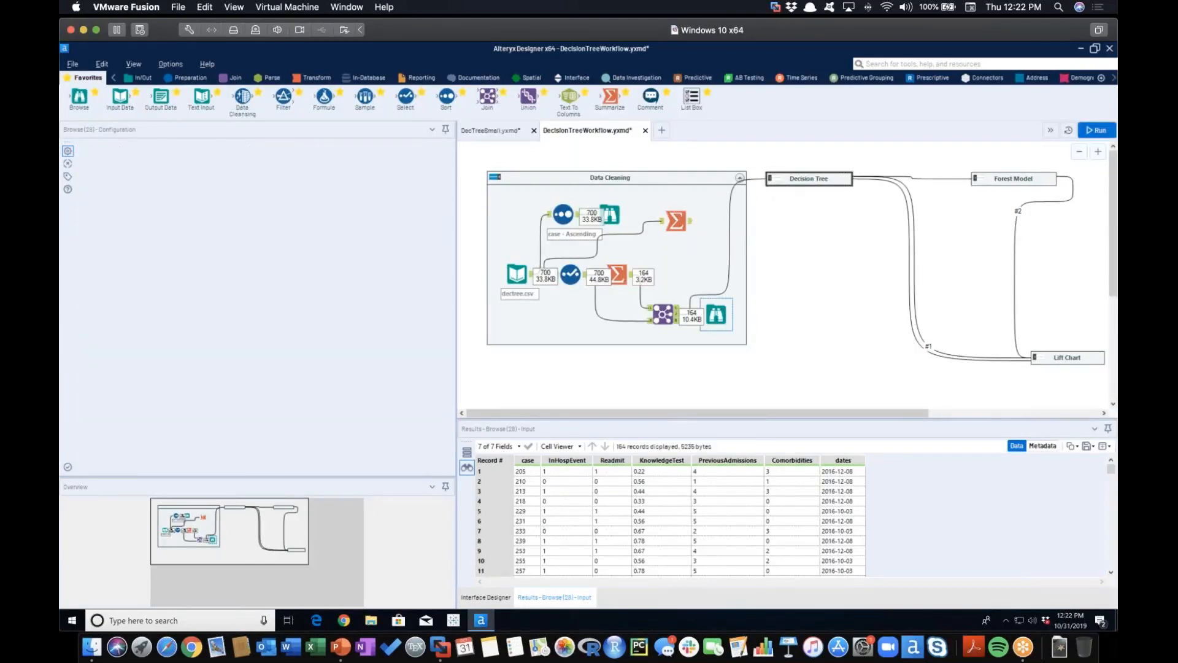
pyautogui.click(839, 299)
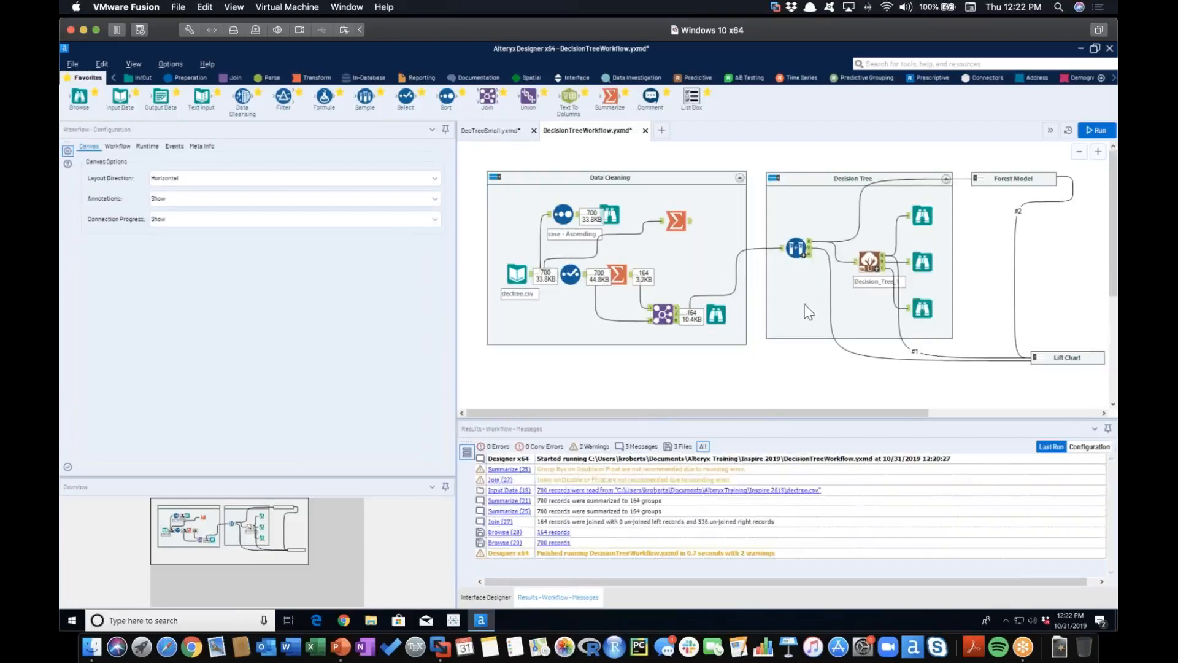
pyautogui.click(796, 249)
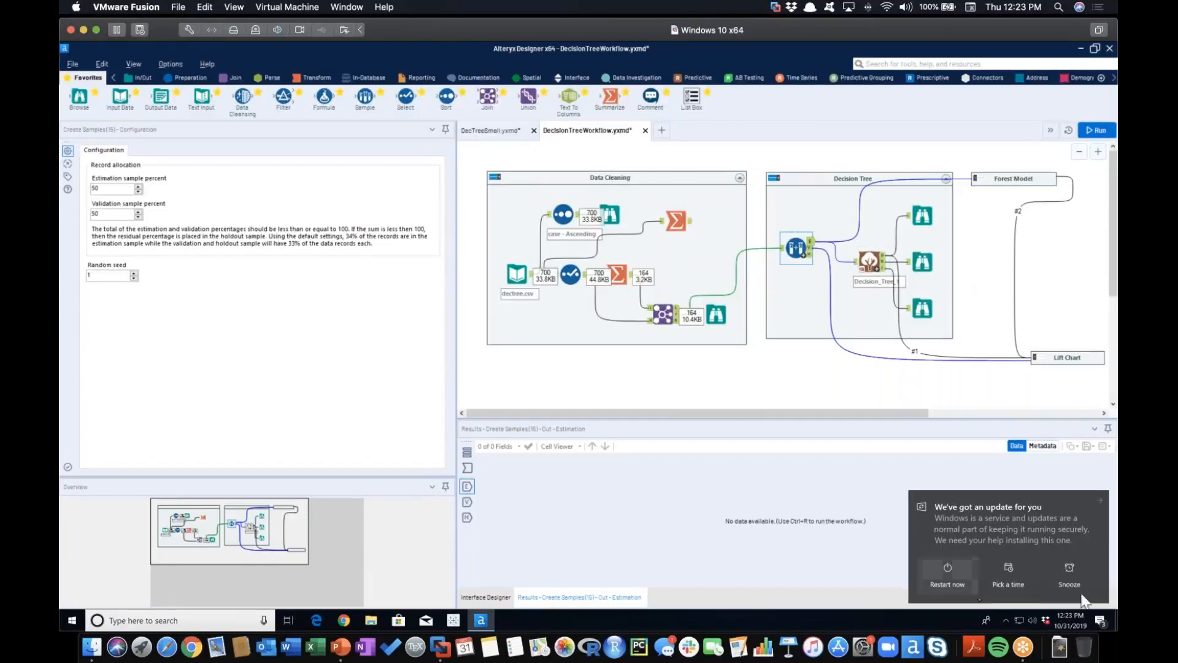
pyautogui.click(1100, 499)
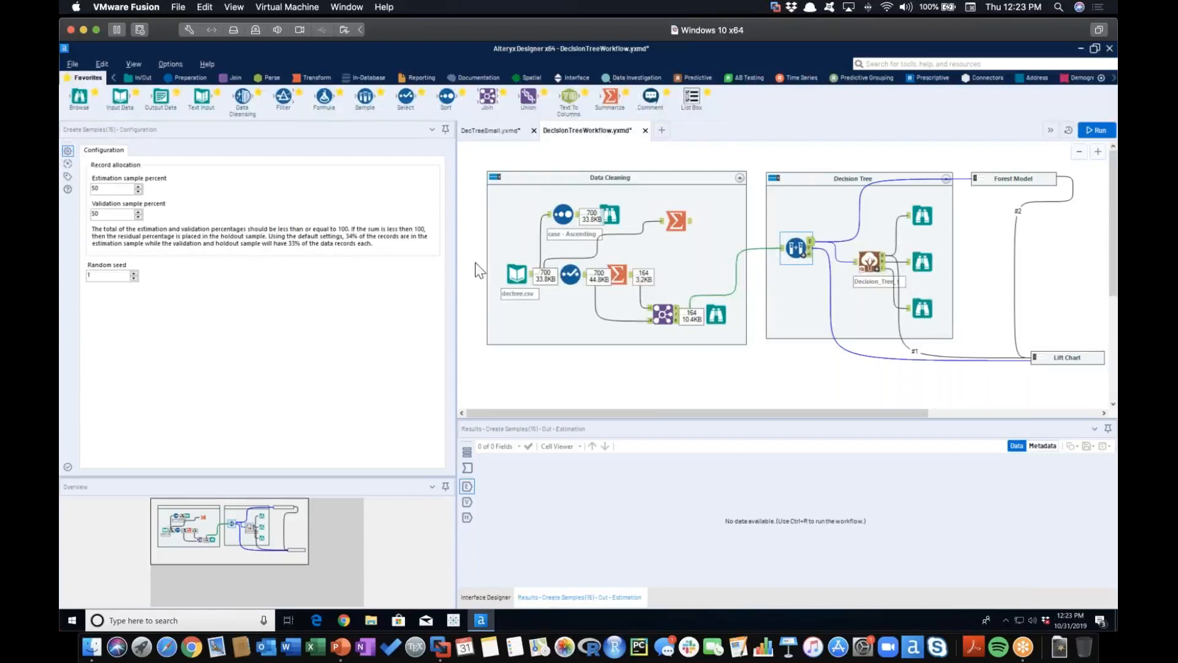
# Review the Decision Tree tool's target and predictor variable setup and its Tree Plot options
pyautogui.click(868, 262)
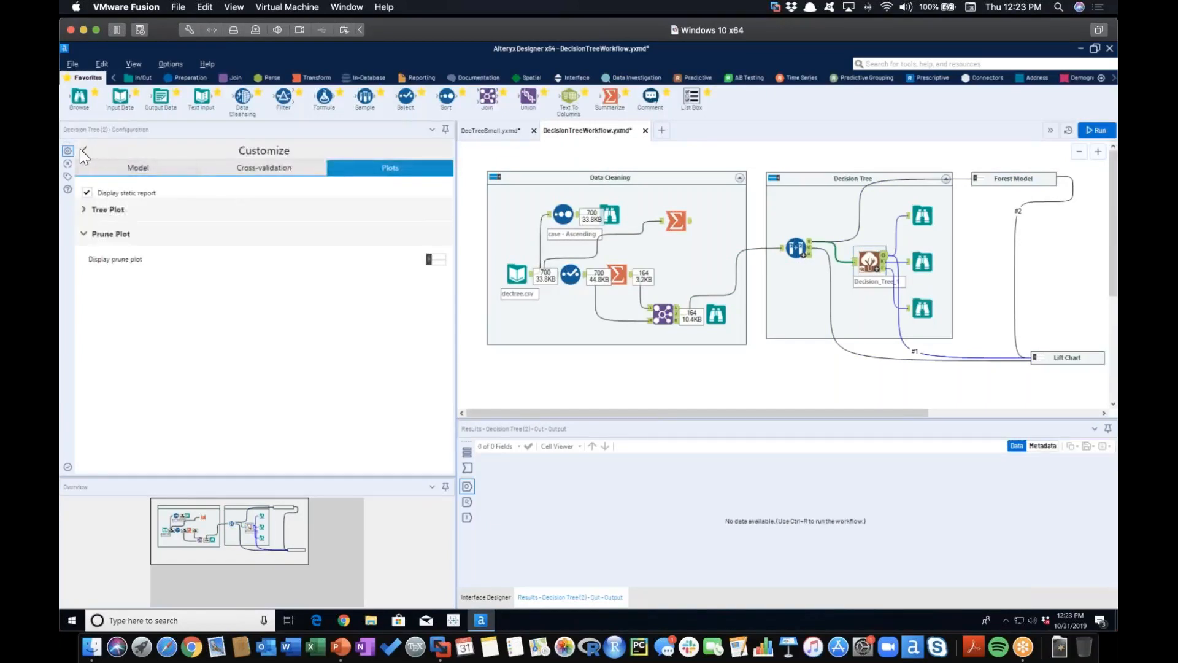
pyautogui.click(85, 152)
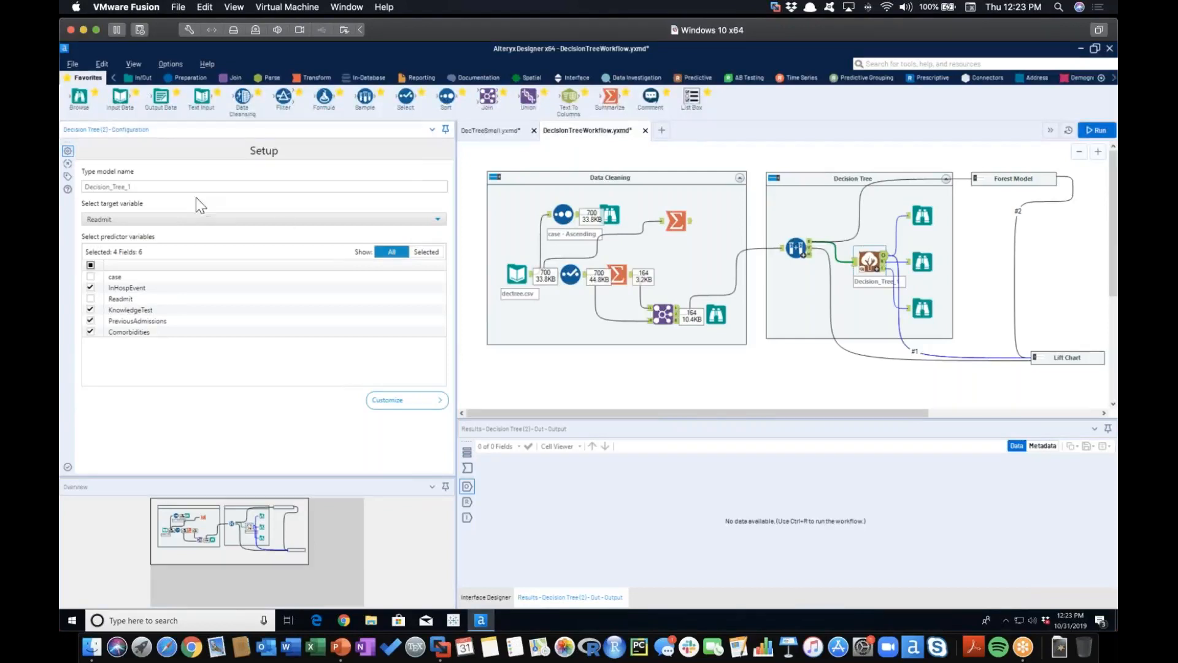
pyautogui.click(423, 402)
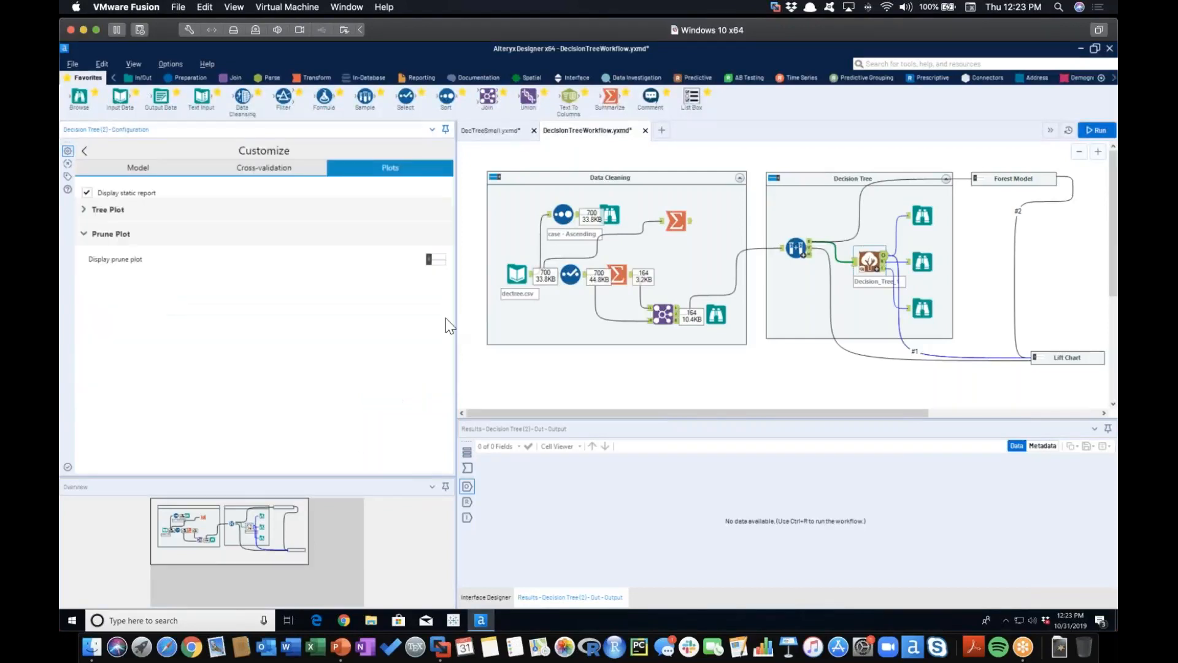
pyautogui.click(86, 211)
pyautogui.click(841, 367)
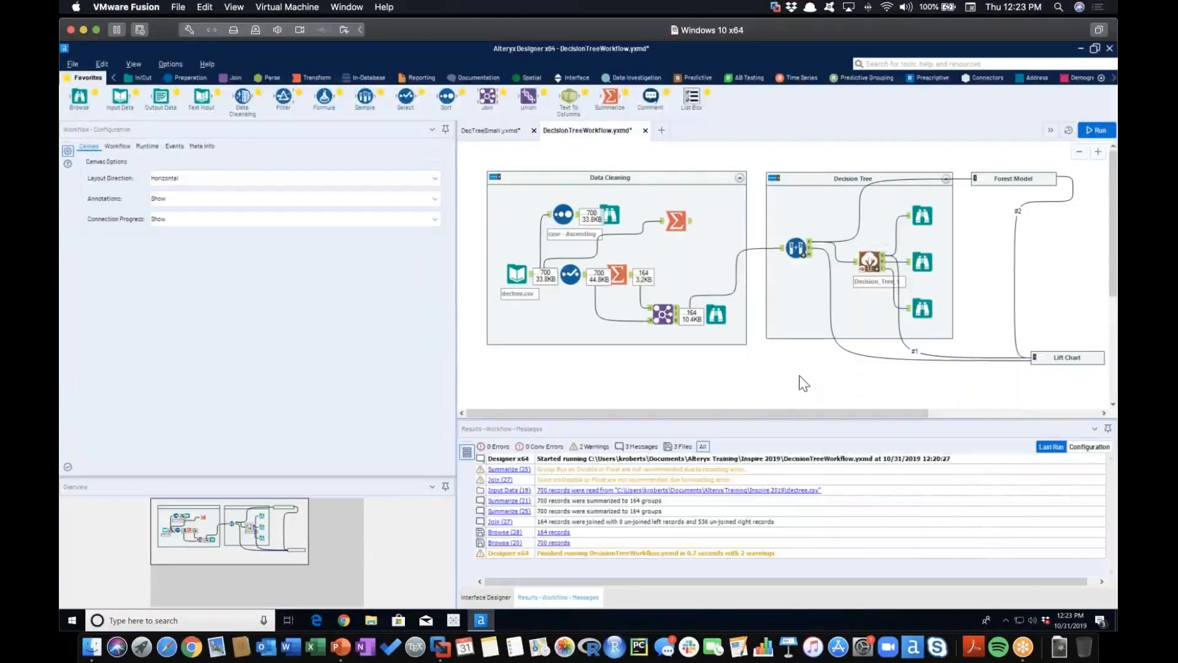
pyautogui.click(869, 261)
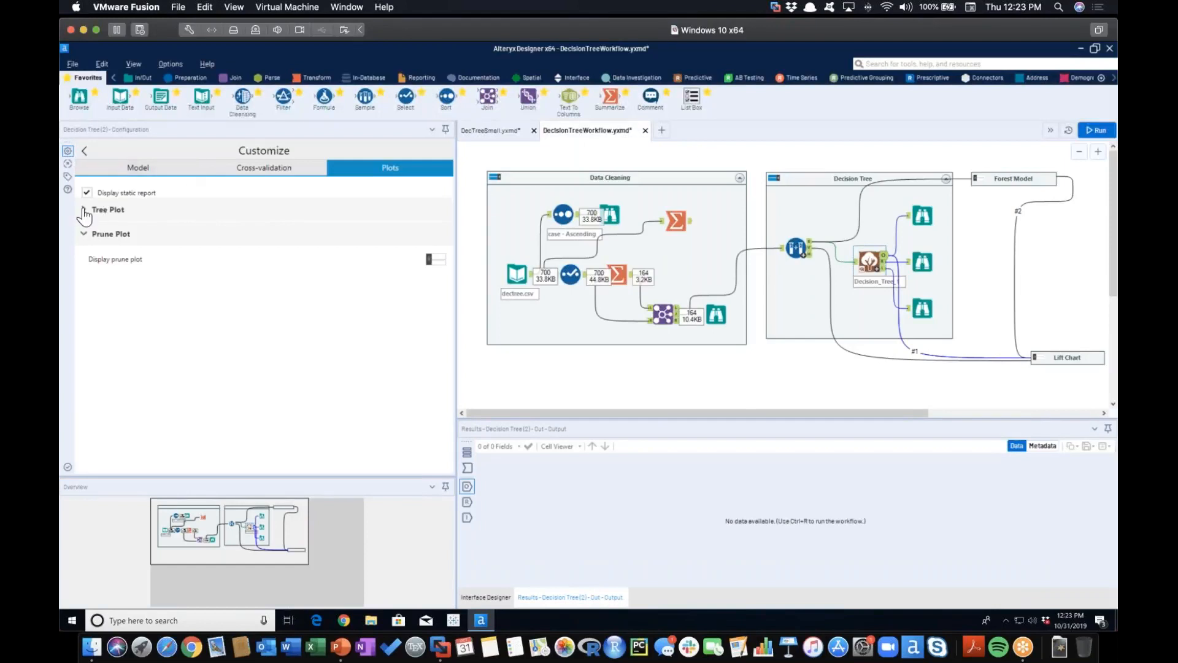
pyautogui.click(84, 209)
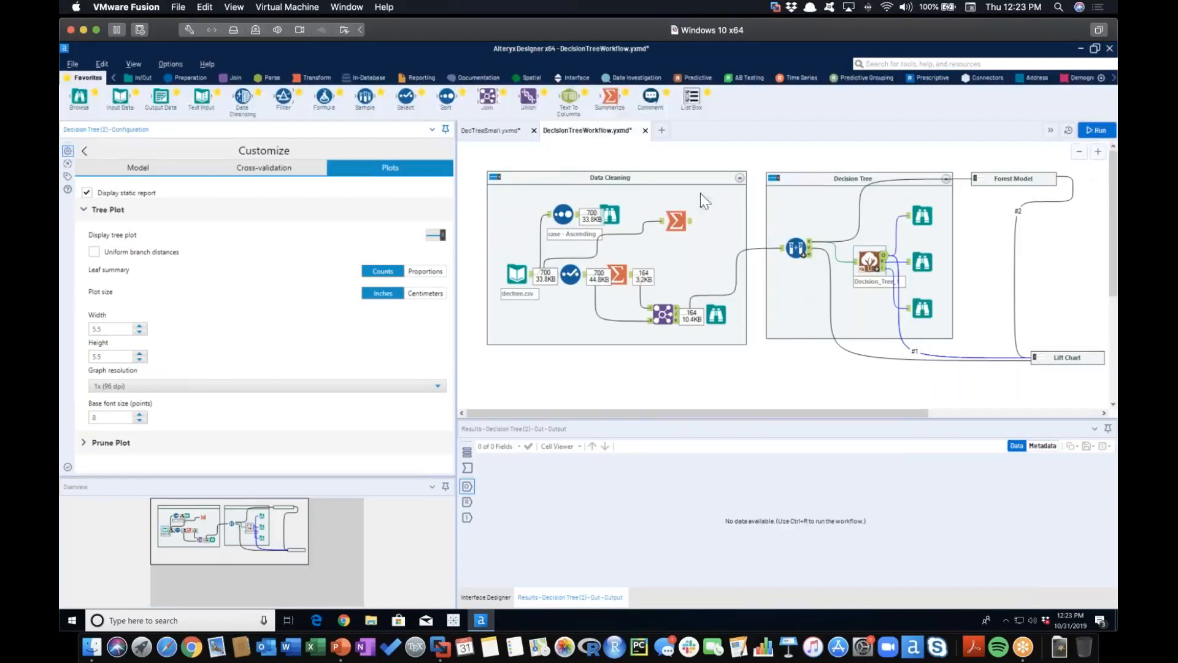
pyautogui.click(978, 236)
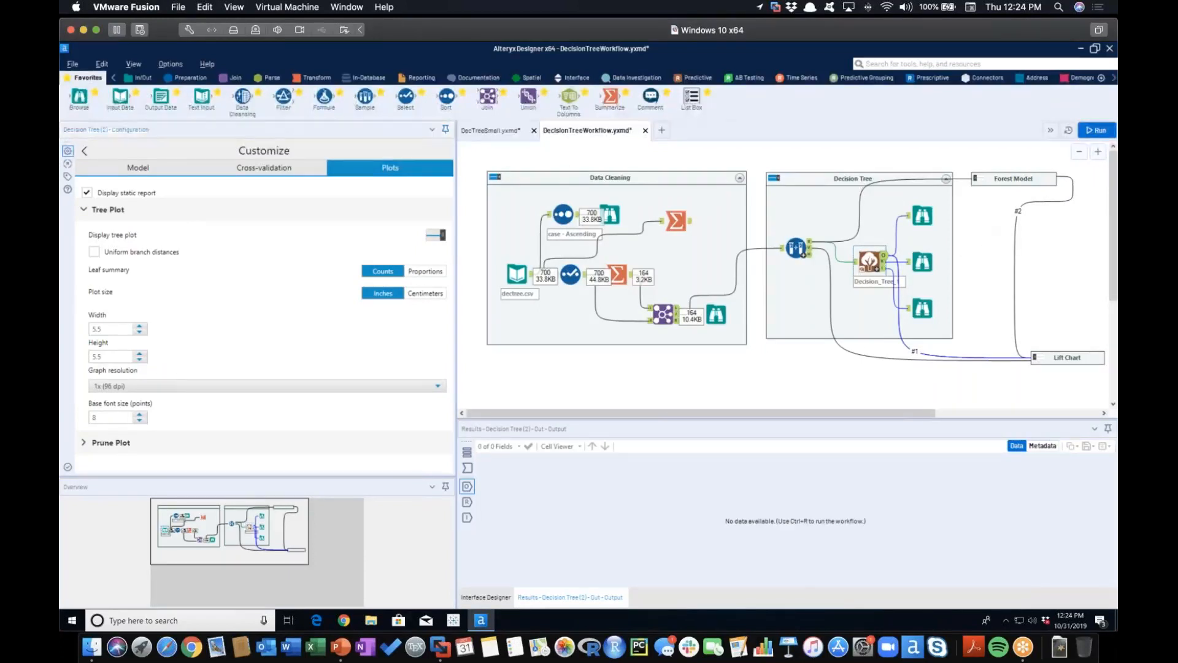
# Run the workflow and view the Decision Tree's summary report and its interactive classification report
pyautogui.click(1085, 131)
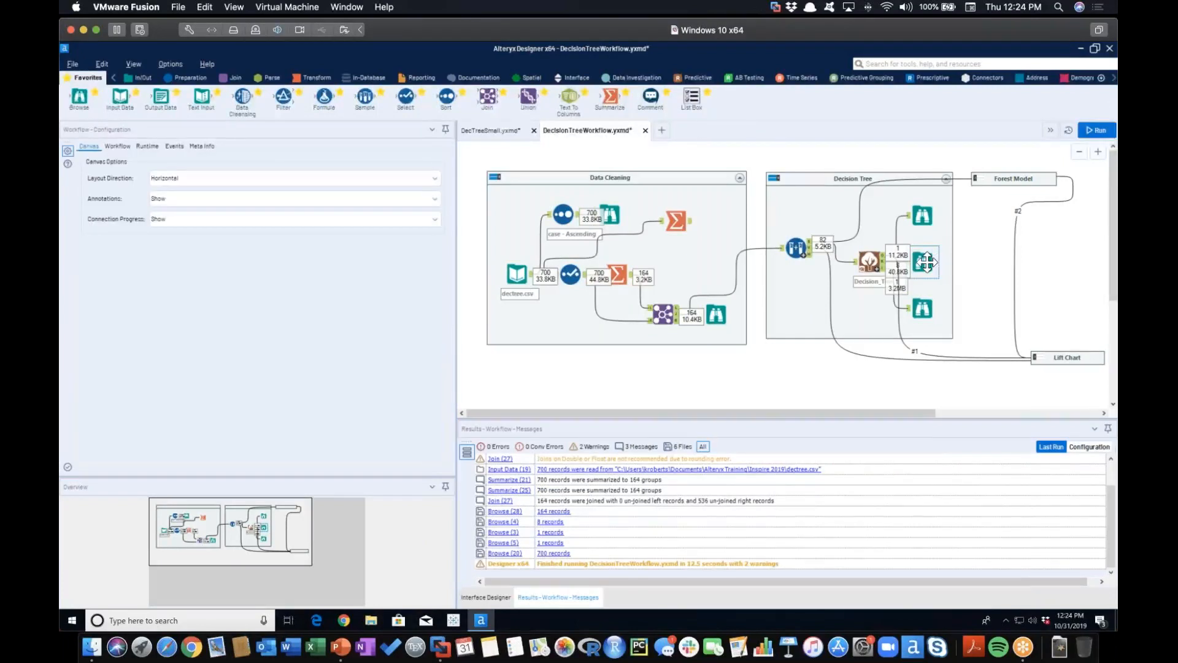
pyautogui.click(926, 262)
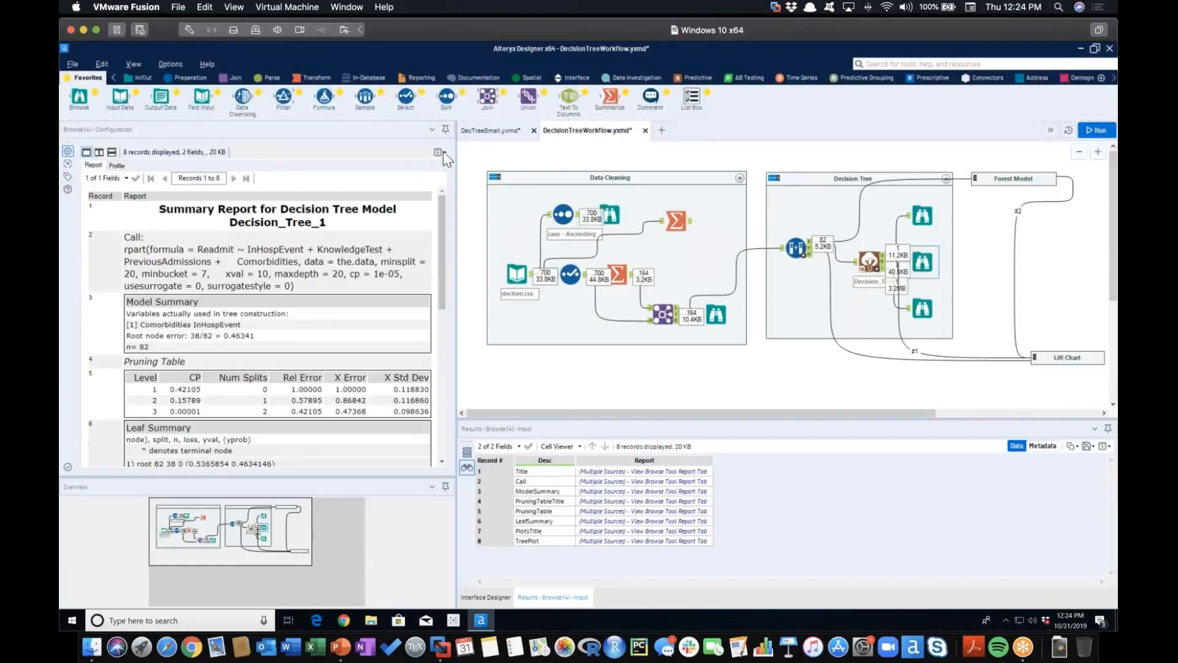
pyautogui.click(925, 311)
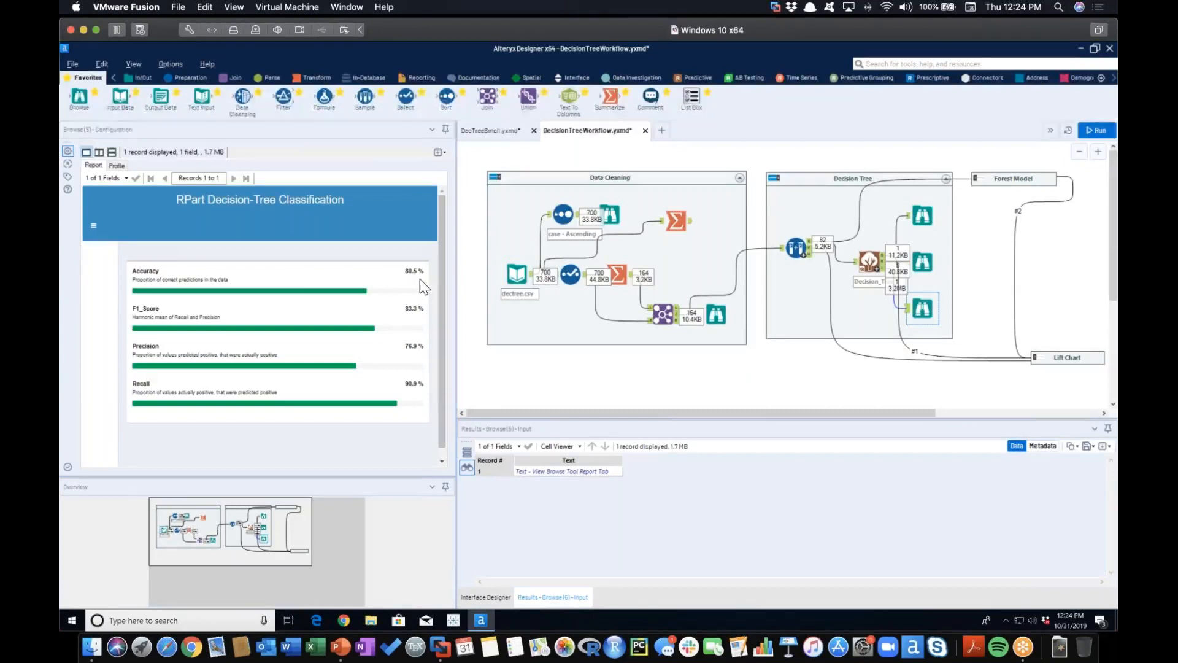
# Open the Decision_Tree_1 summary report in a separate, enlarged window and view it down to the tree plot
pyautogui.click(923, 261)
pyautogui.click(440, 153)
pyautogui.click(409, 166)
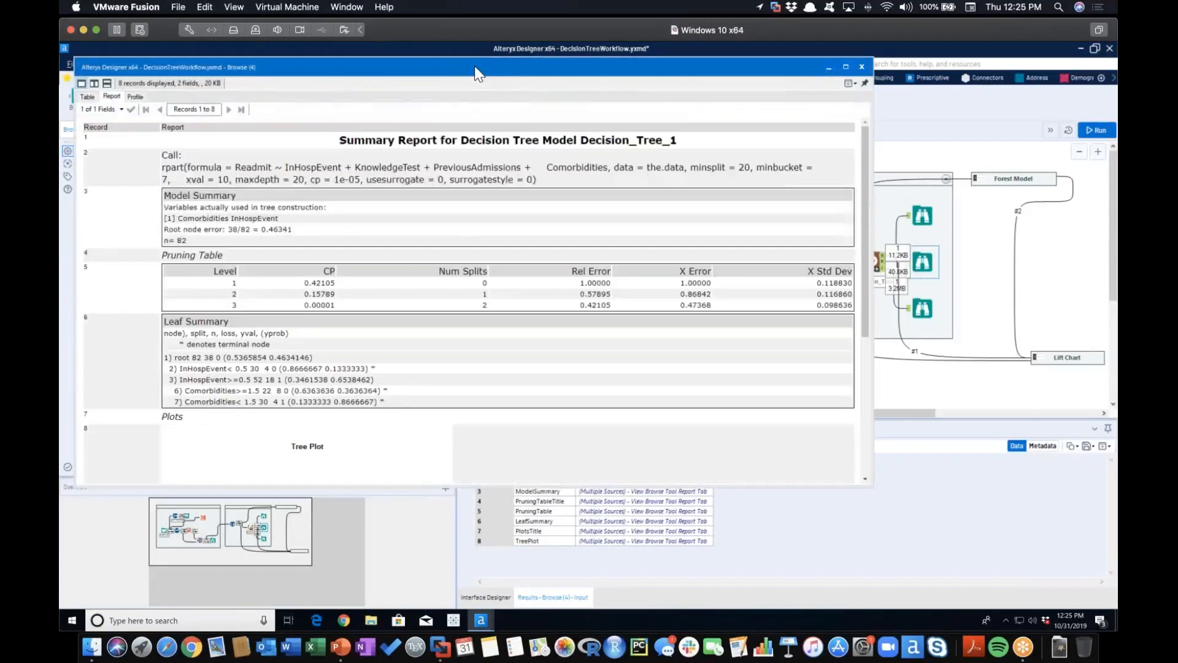
pyautogui.moveTo(473, 65); pyautogui.dragTo(513, 61)
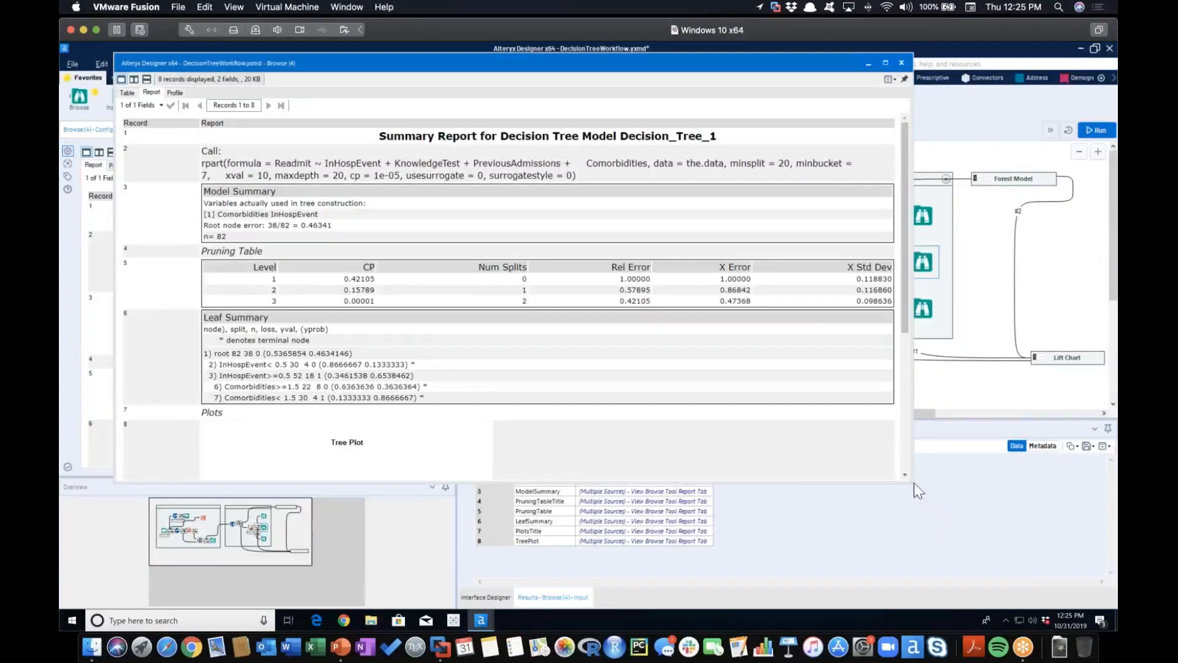
pyautogui.moveTo(912, 483); pyautogui.dragTo(930, 562)
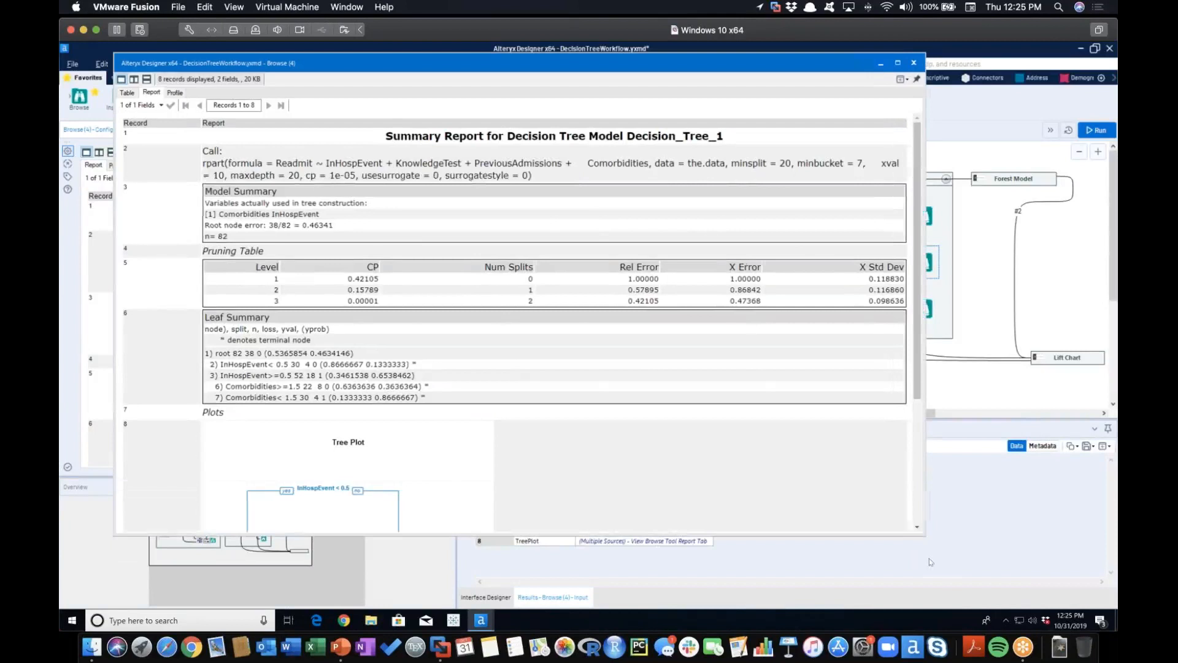
pyautogui.scroll(-3, 660, 475)
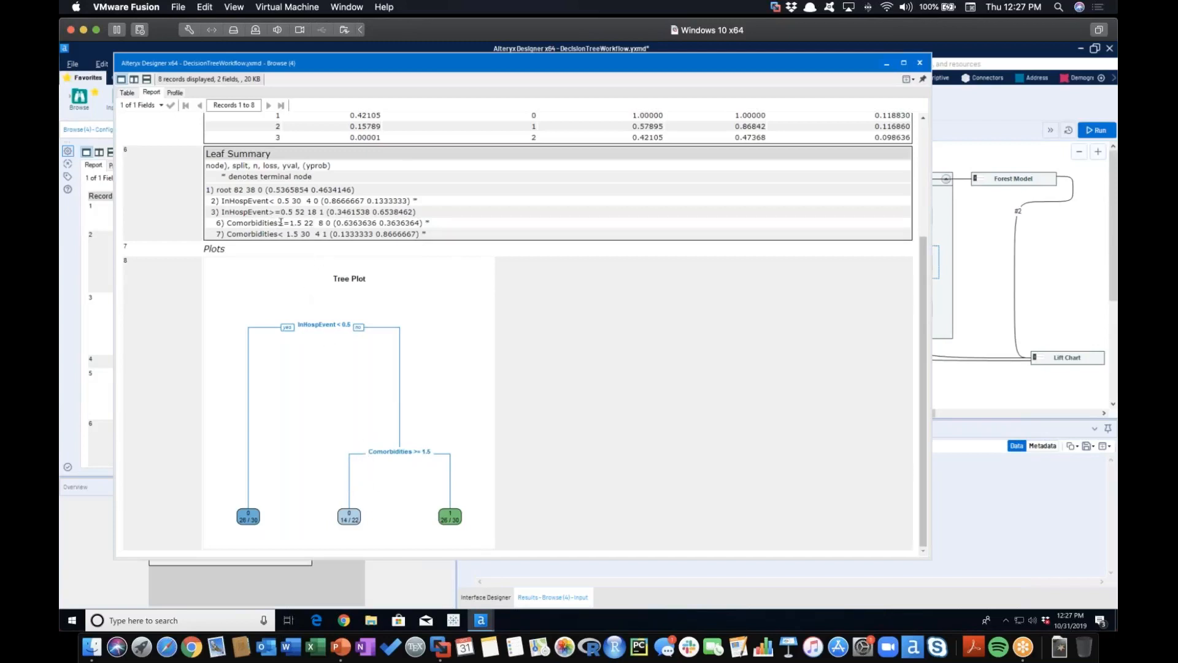
# Compare the two Comorbidities nodes and the InHospEvent< 0.5 node in the Leaf Summary with the tree plot
pyautogui.moveTo(224, 222); pyautogui.dragTo(335, 223)
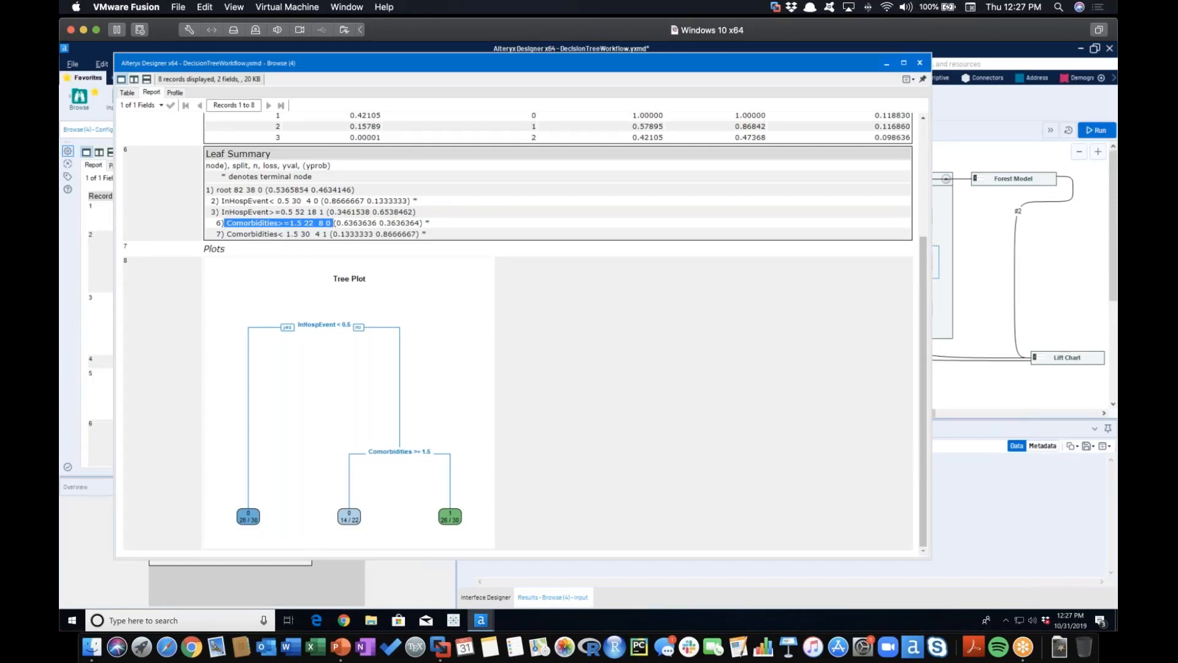
pyautogui.moveTo(226, 234); pyautogui.dragTo(326, 234)
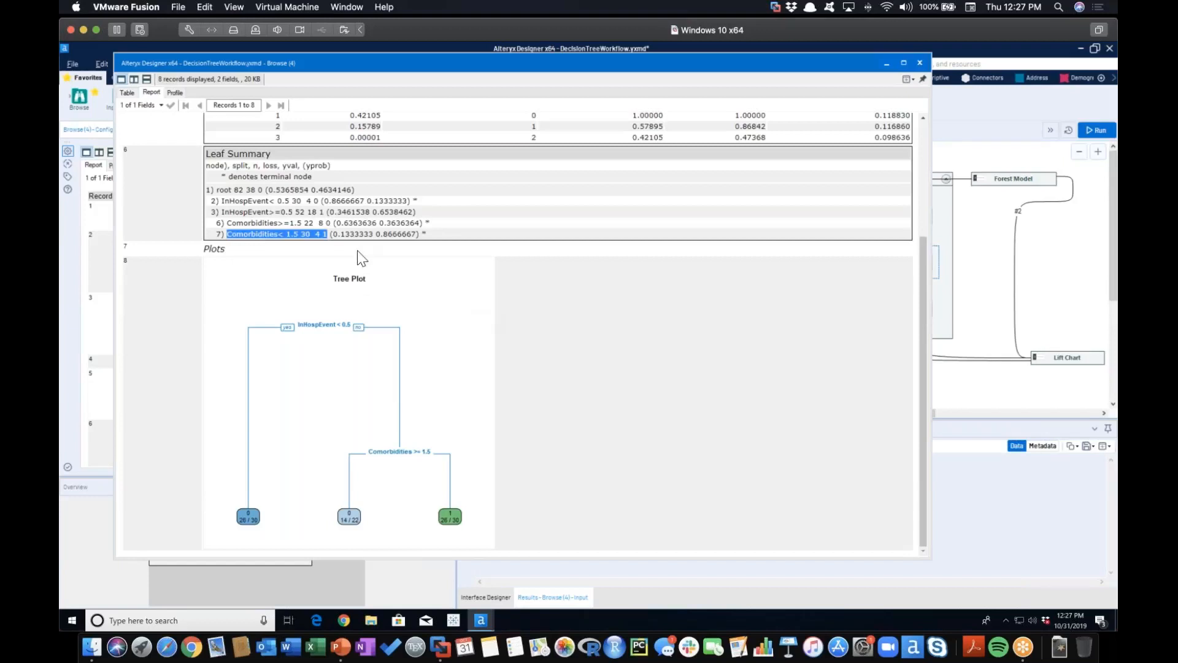
pyautogui.click(444, 234)
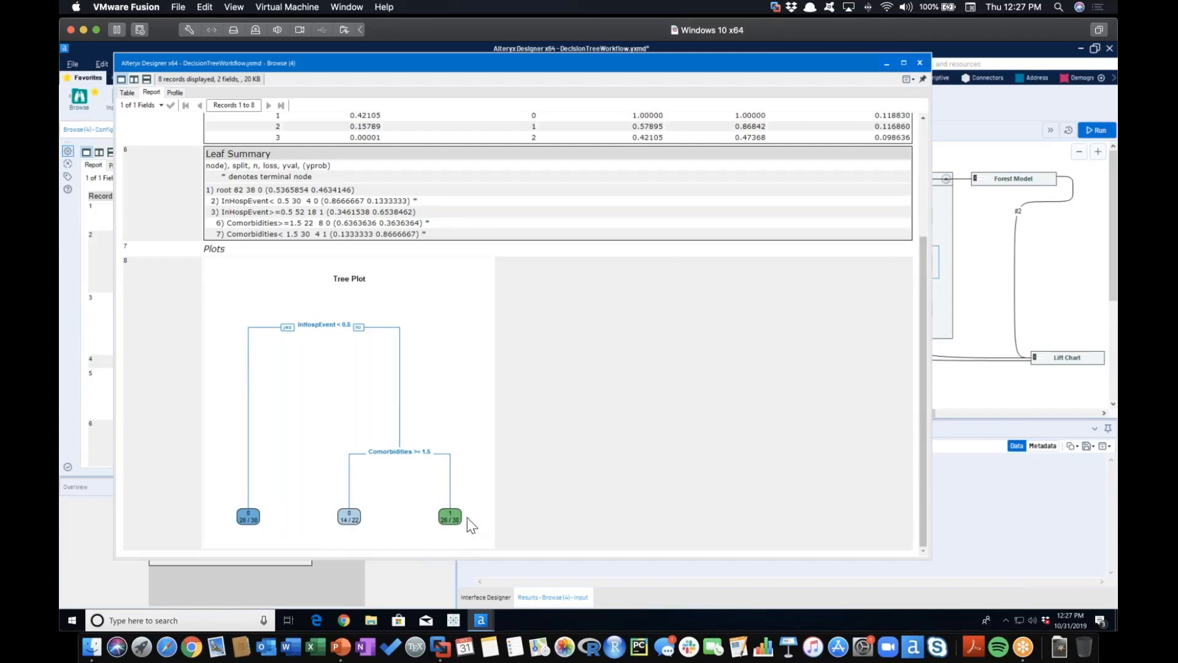
pyautogui.scroll(5, 467, 470)
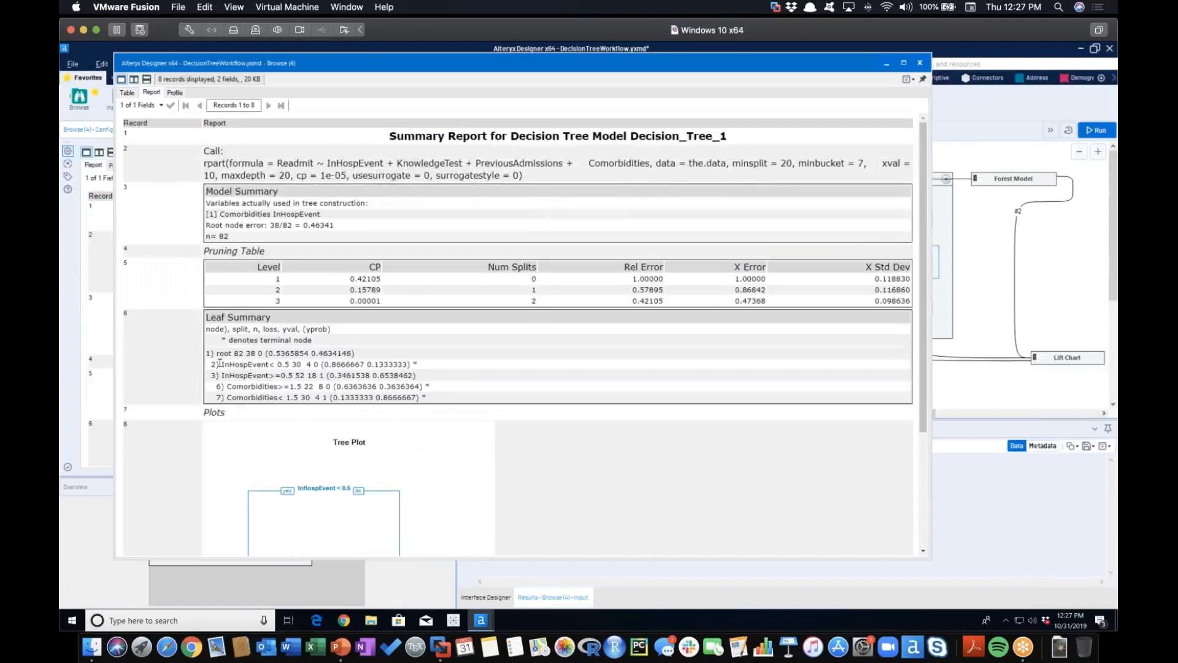
pyautogui.moveTo(222, 362); pyautogui.dragTo(415, 366)
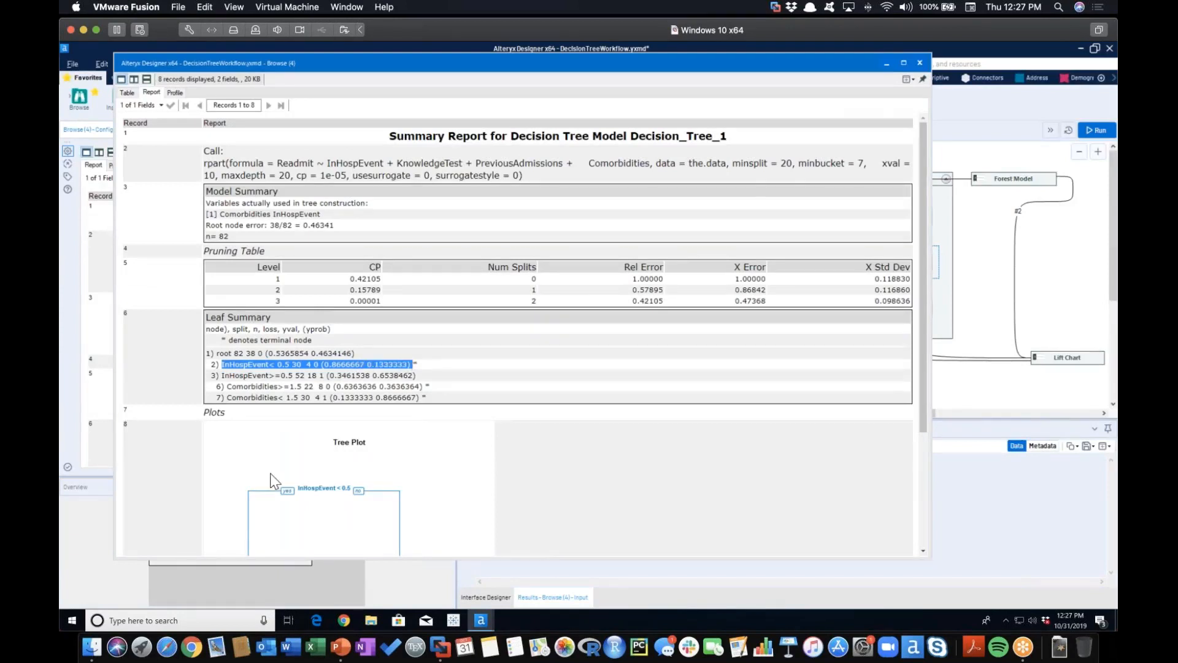
pyautogui.scroll(-3, 274, 478)
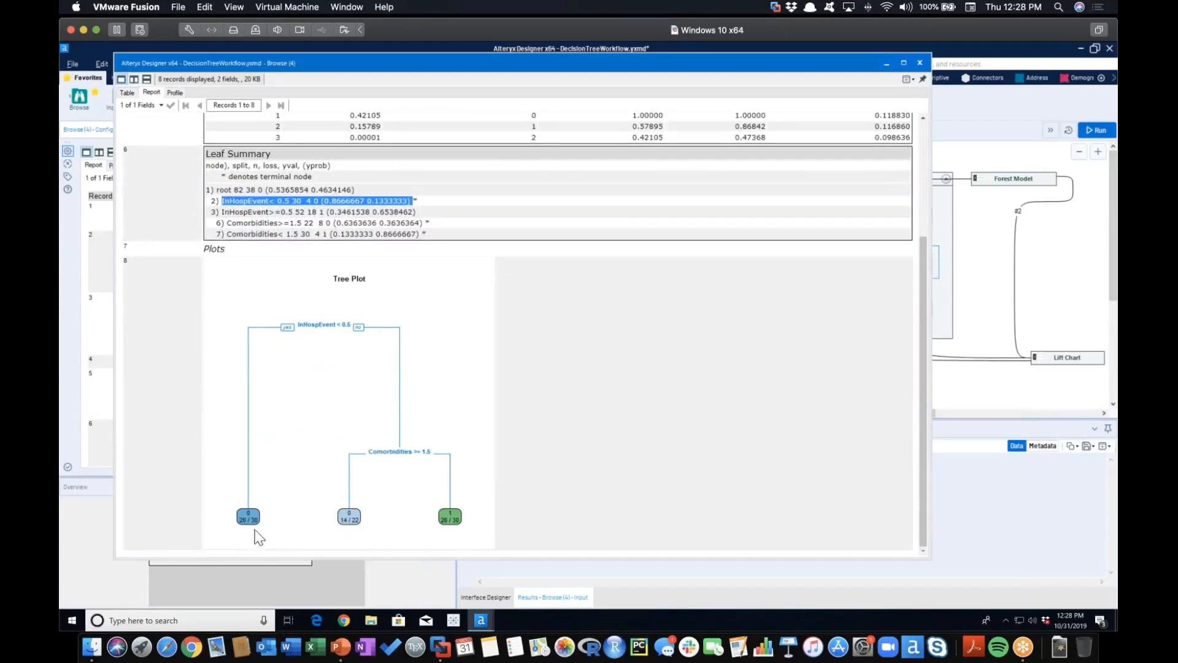
# Compare the InHospEvent>=0.5 node and both Comorbidities terminal nodes in the Leaf Summary with the tree plot
pyautogui.moveTo(221, 211); pyautogui.dragTo(465, 215)
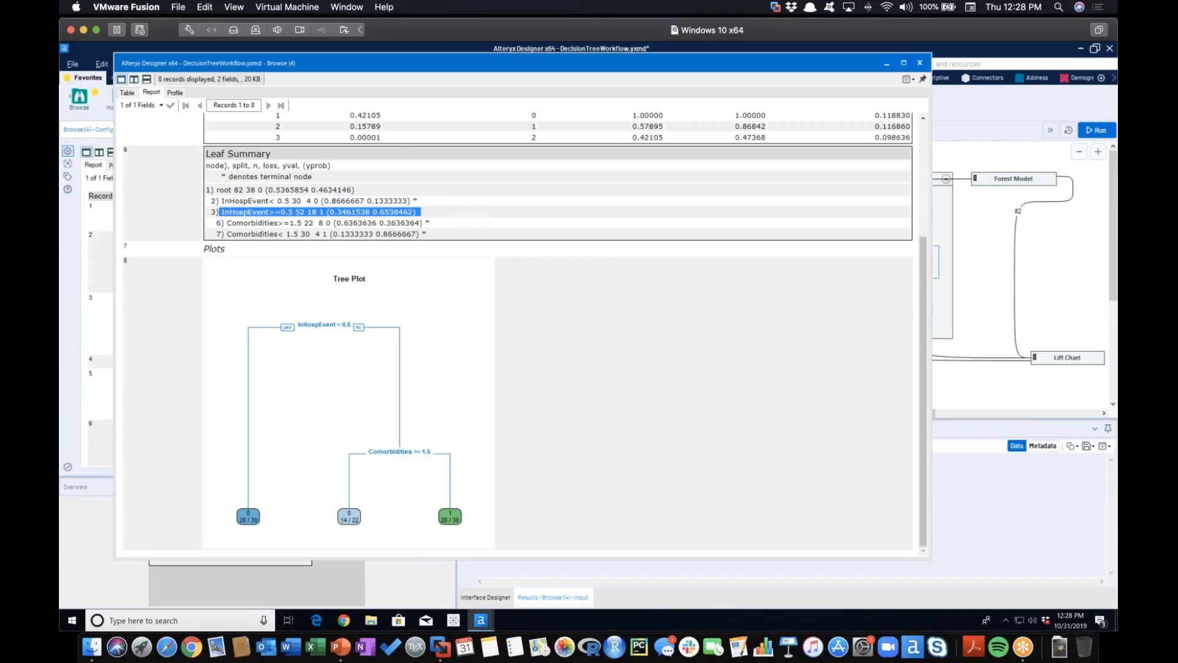
pyautogui.moveTo(223, 223); pyautogui.dragTo(451, 231)
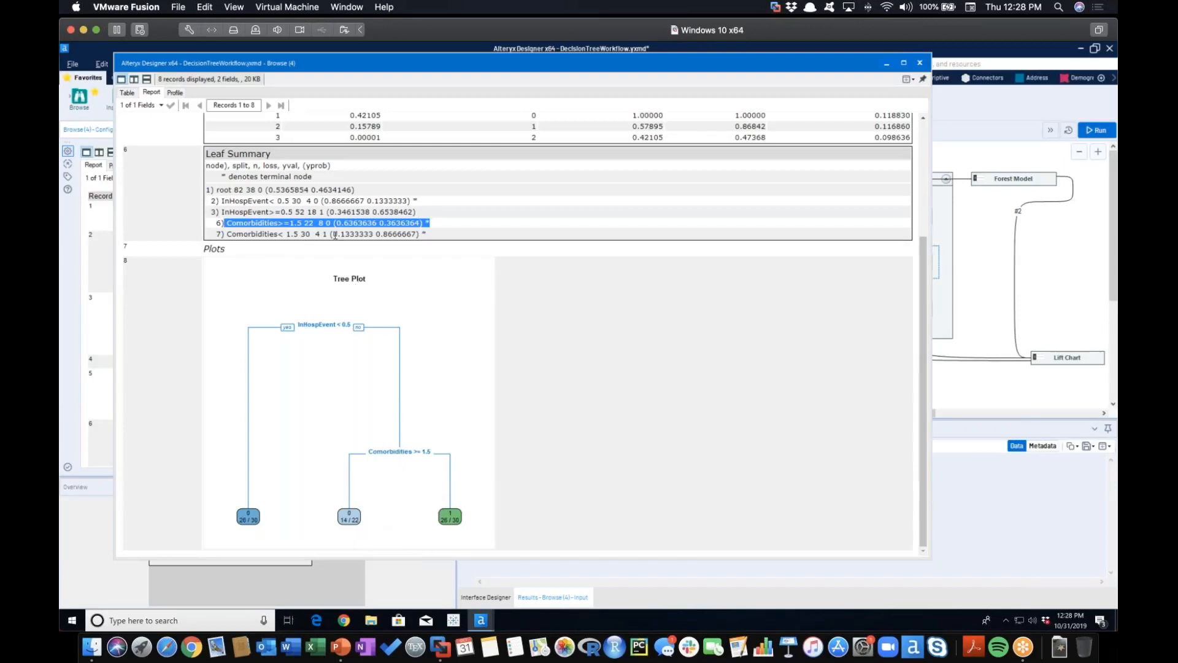
pyautogui.moveTo(228, 233); pyautogui.dragTo(462, 244)
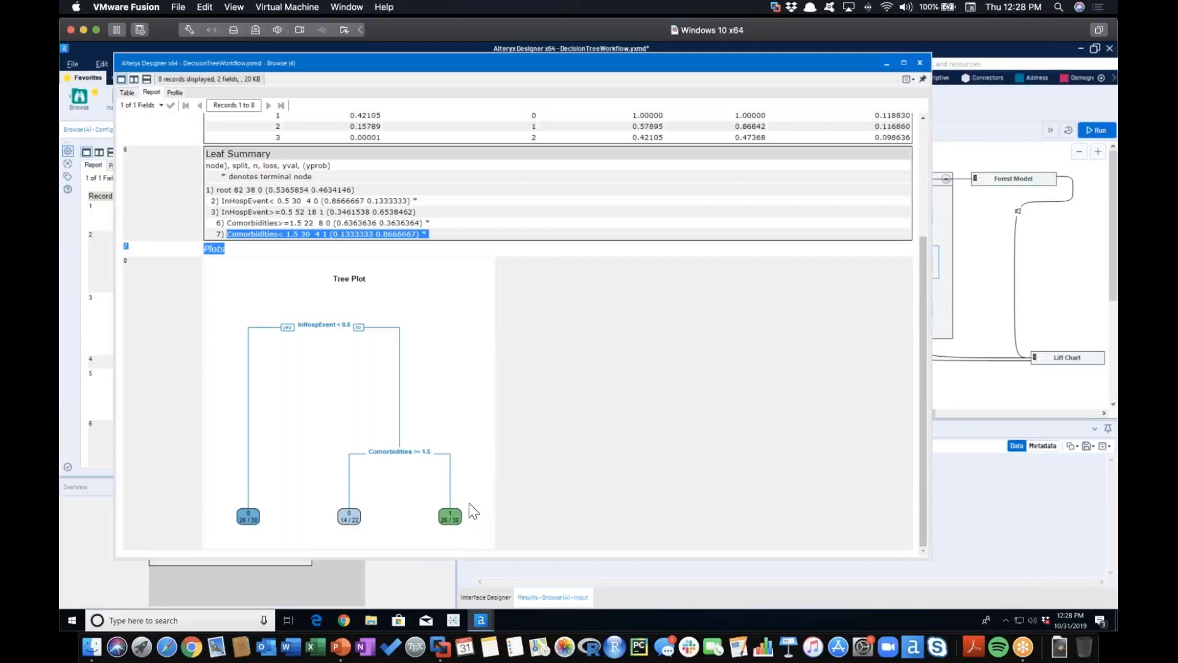
# Close the separate report window and maximize the main Designer window with the DecisionTreeWorkflow canvas
pyautogui.click(919, 64)
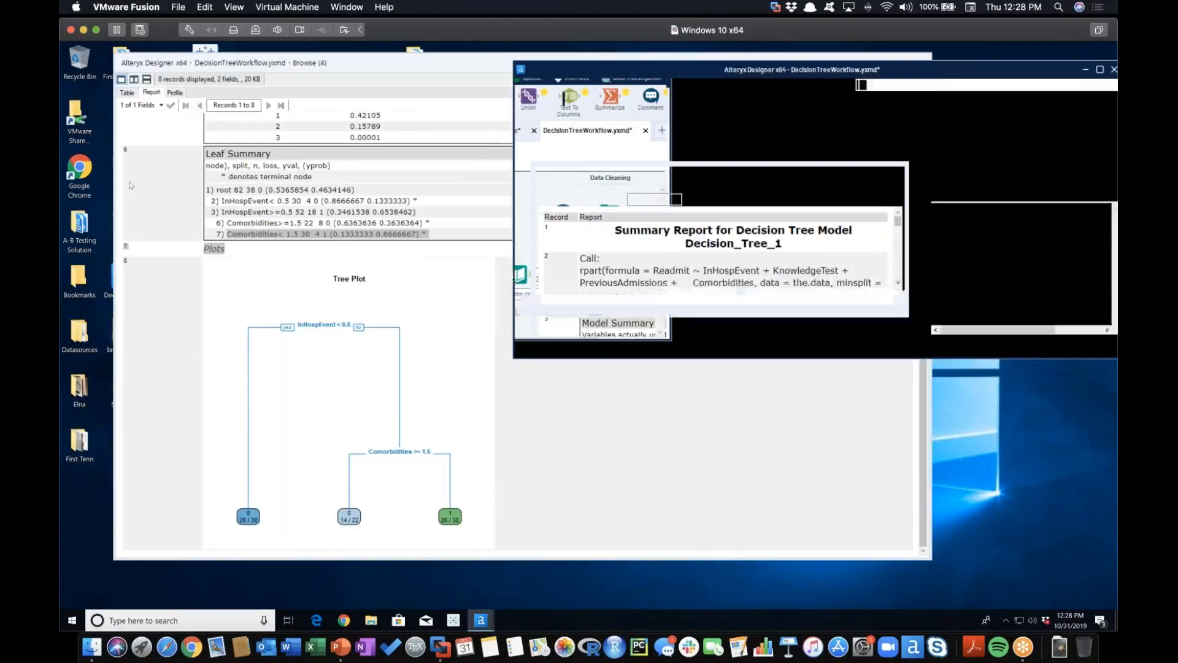
pyautogui.click(422, 64)
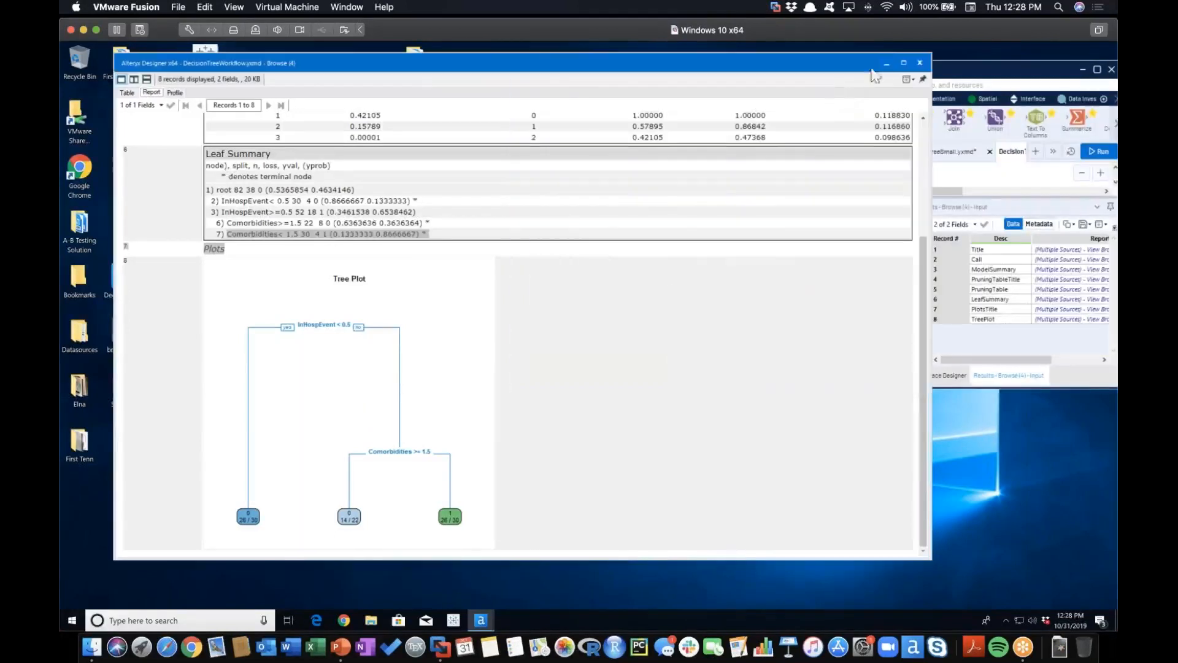
pyautogui.click(920, 63)
pyautogui.moveTo(973, 73); pyautogui.dragTo(781, 81)
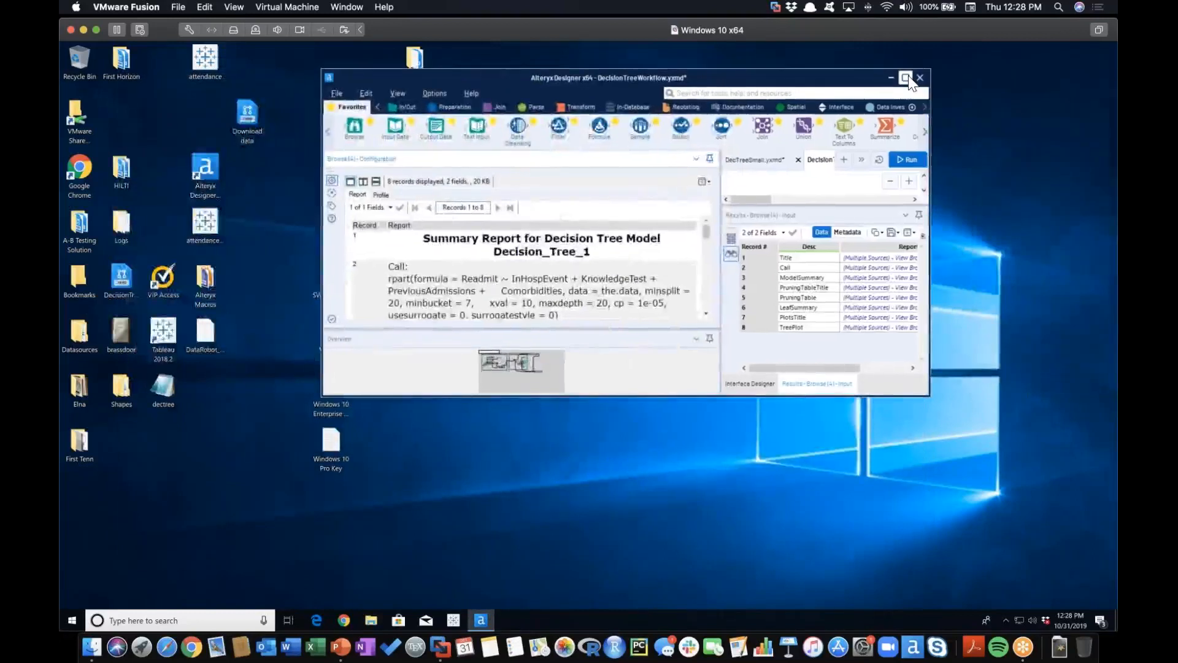
pyautogui.click(906, 78)
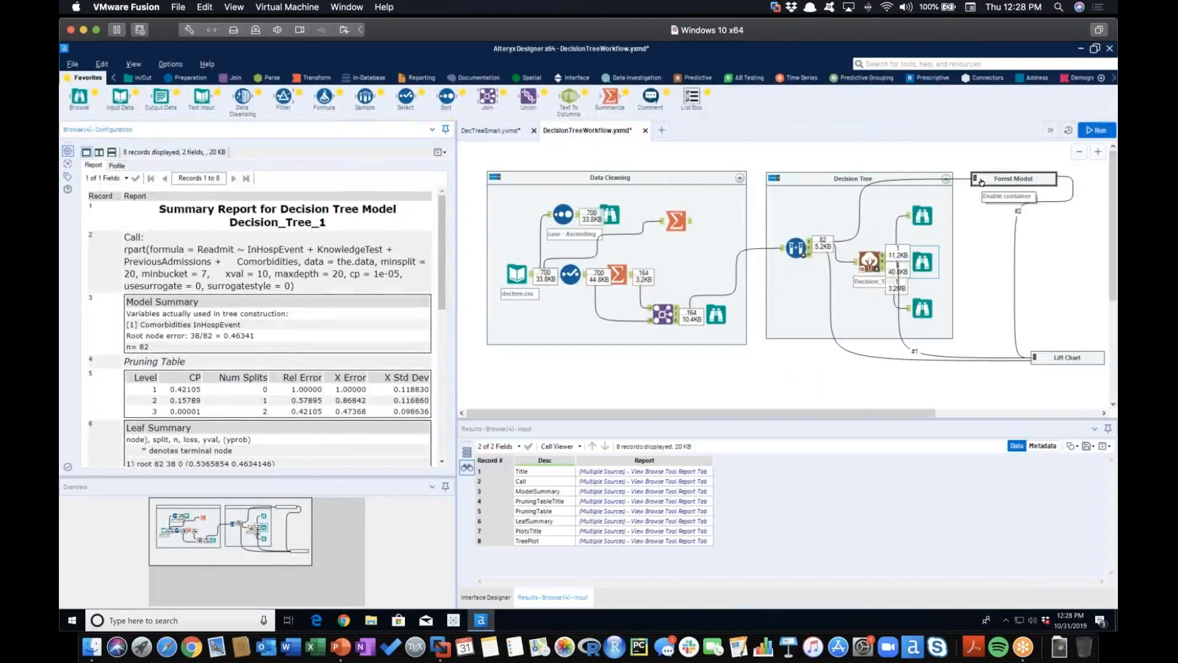
# Enable the Forest Model container and set the Forest Model tool's number of trees to 25
pyautogui.click(981, 181)
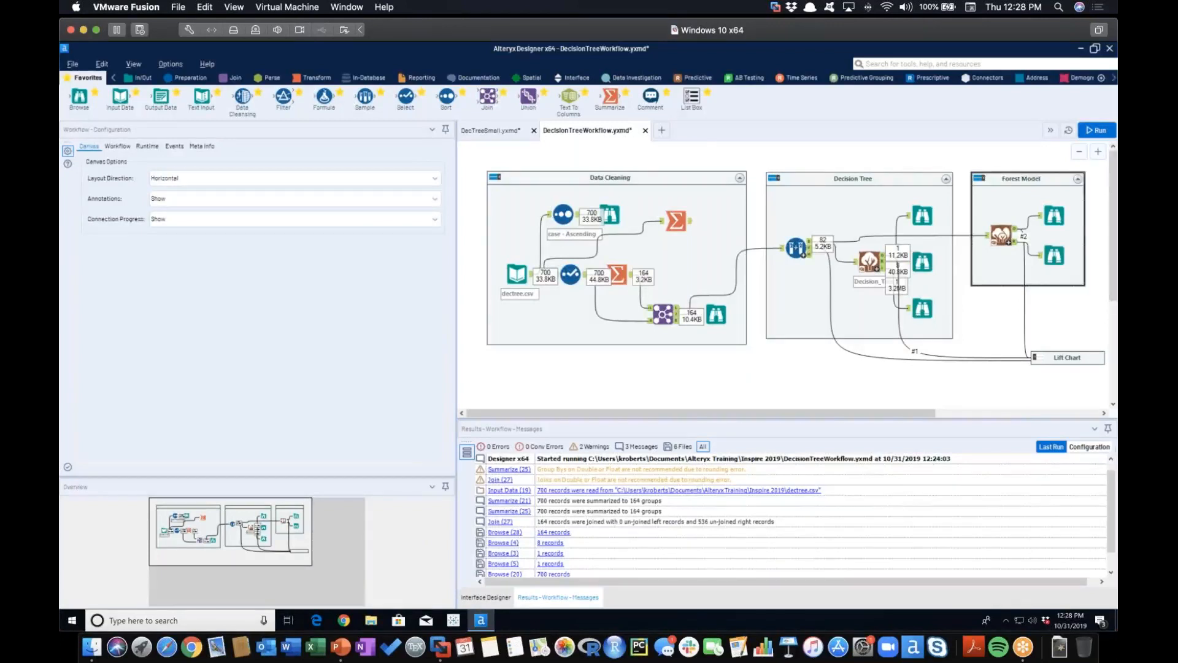
pyautogui.click(1002, 236)
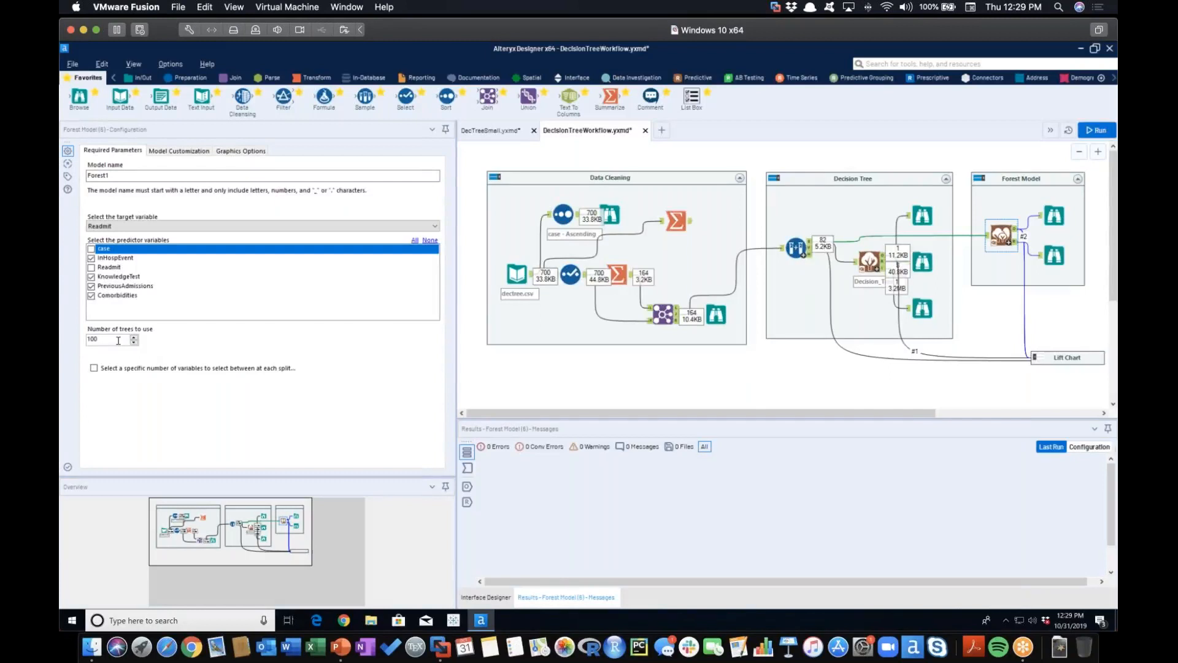
pyautogui.moveTo(112, 340); pyautogui.dragTo(68, 344)
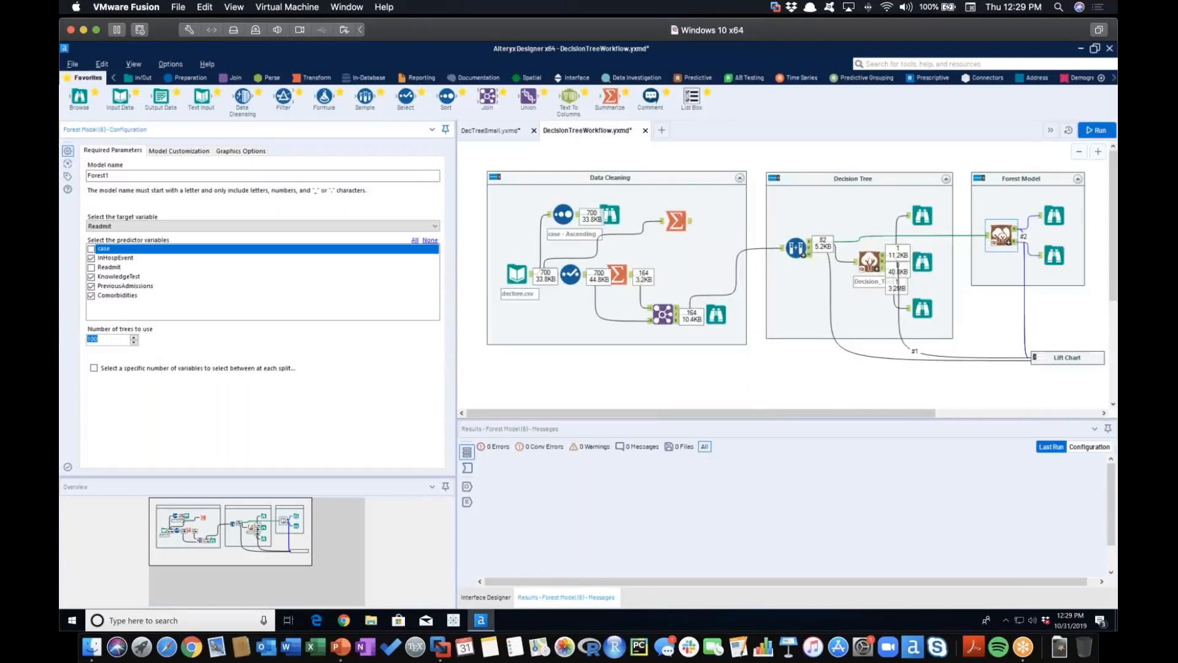
pyautogui.write('25')
pyautogui.click(1056, 304)
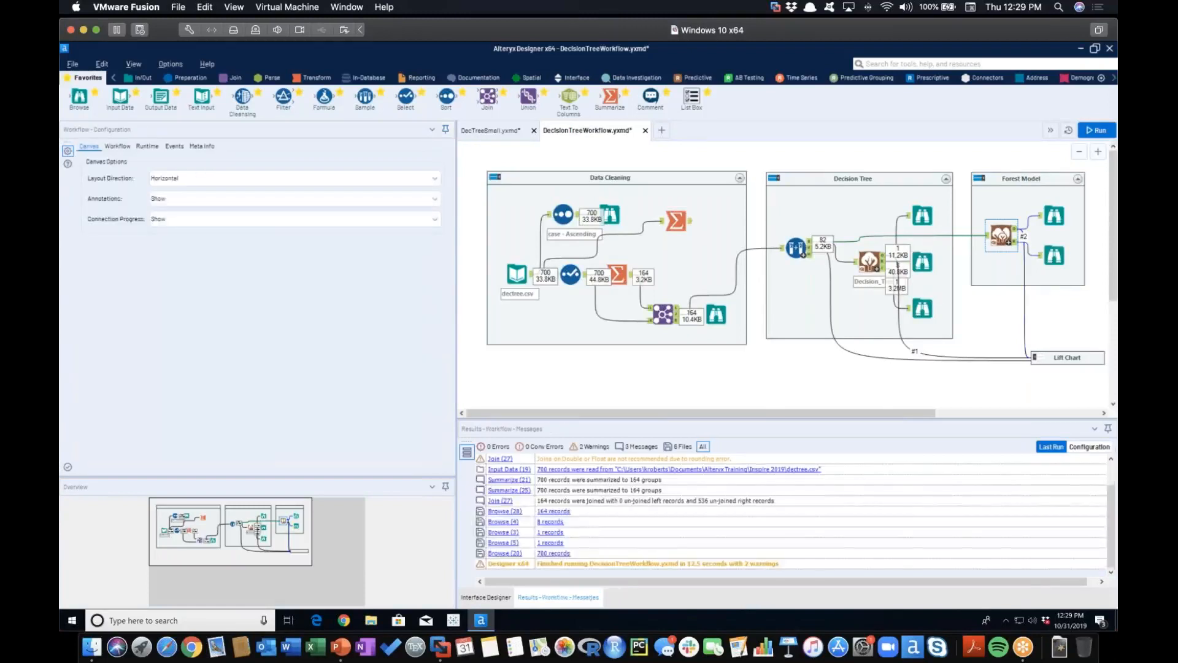
# Enable the Lift Chart container and run the workflow with the decision tree, forest and lift chart
pyautogui.click(1034, 357)
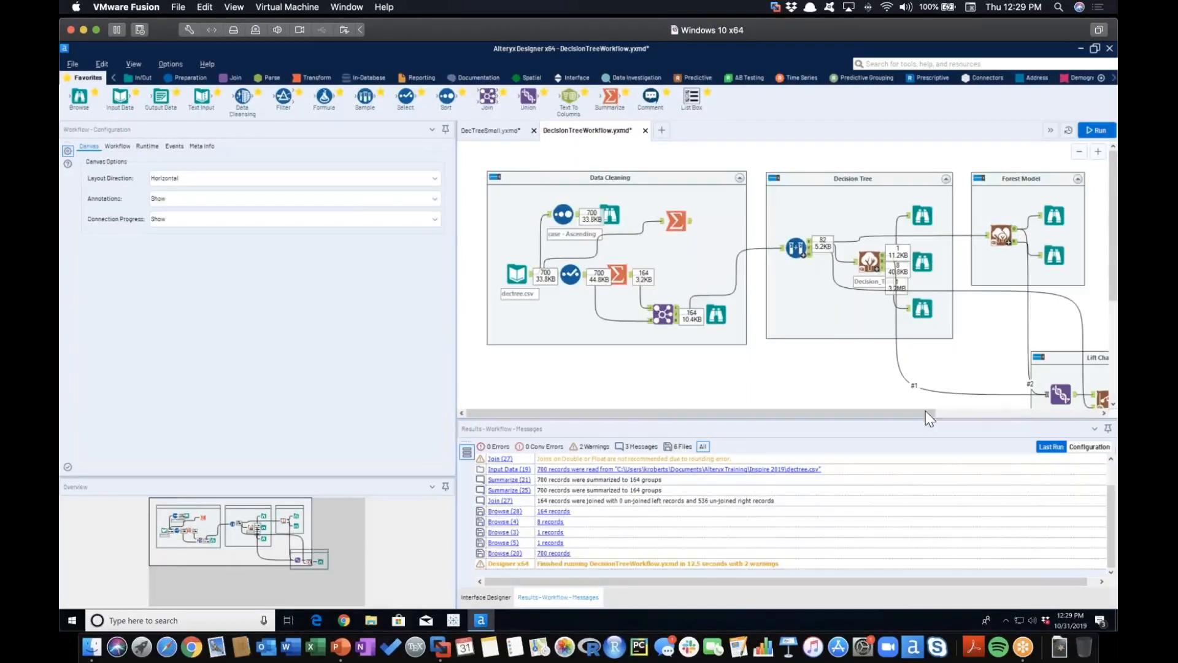
pyautogui.moveTo(927, 412); pyautogui.dragTo(1029, 412)
pyautogui.scroll(-1, 1078, 279)
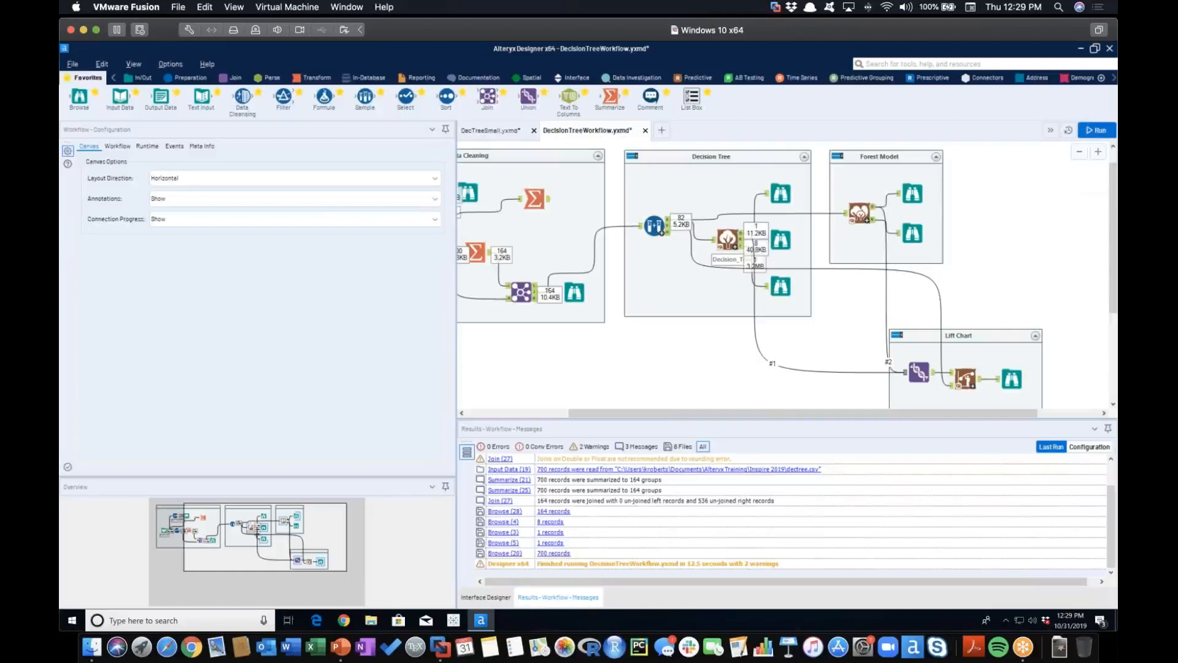
pyautogui.click(1085, 132)
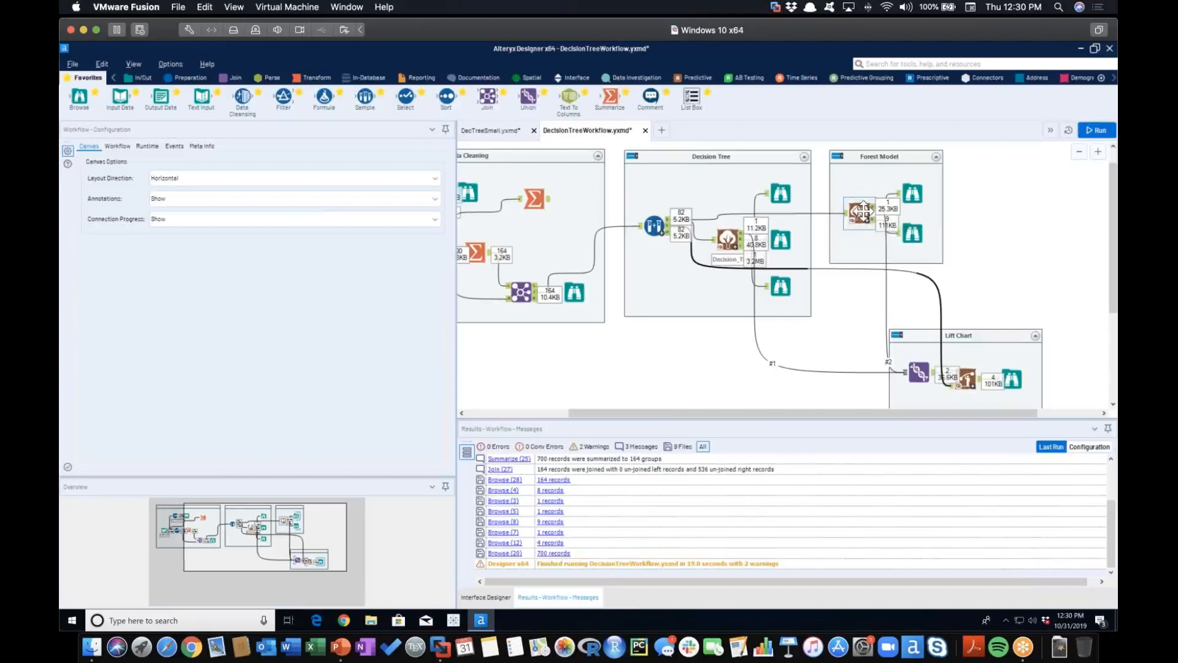
# Review the Forest Model's report with its percentage error and variable importance plots, plus its model object output
pyautogui.click(913, 234)
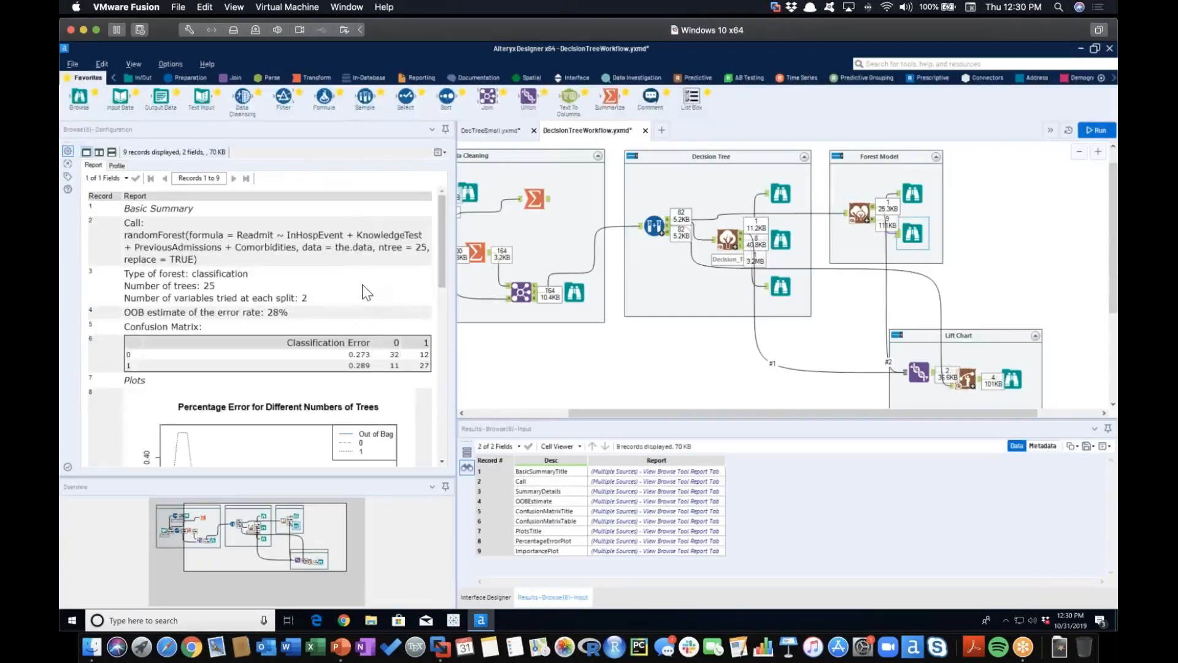
pyautogui.scroll(-5, 366, 292)
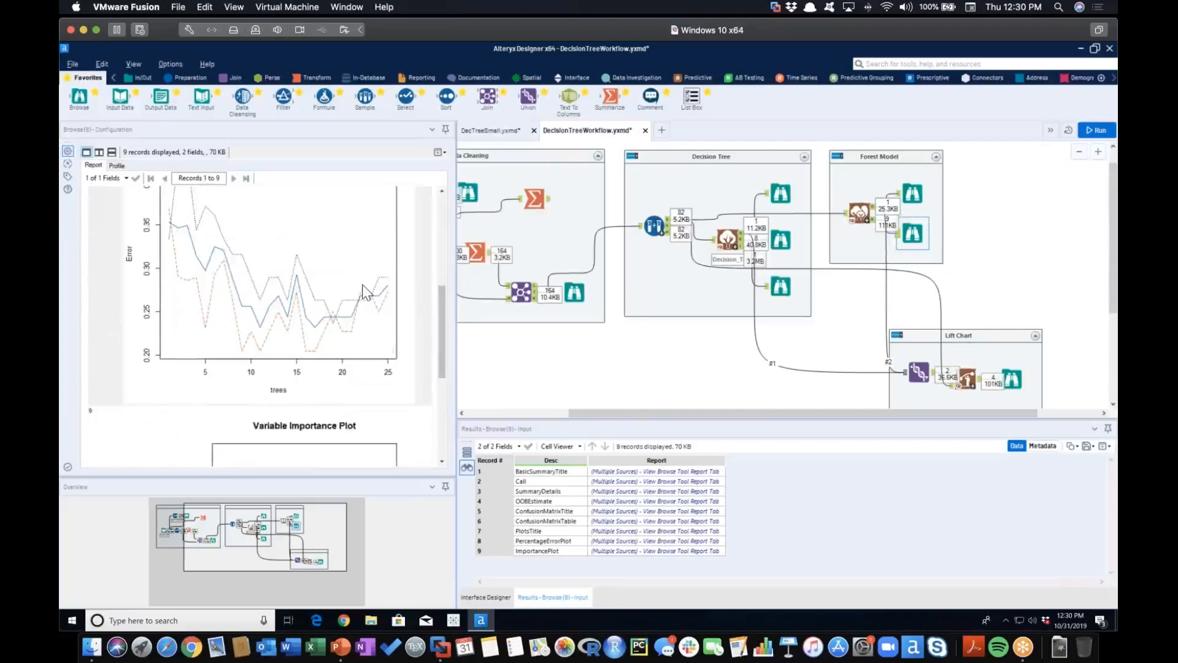
pyautogui.scroll(1, 367, 292)
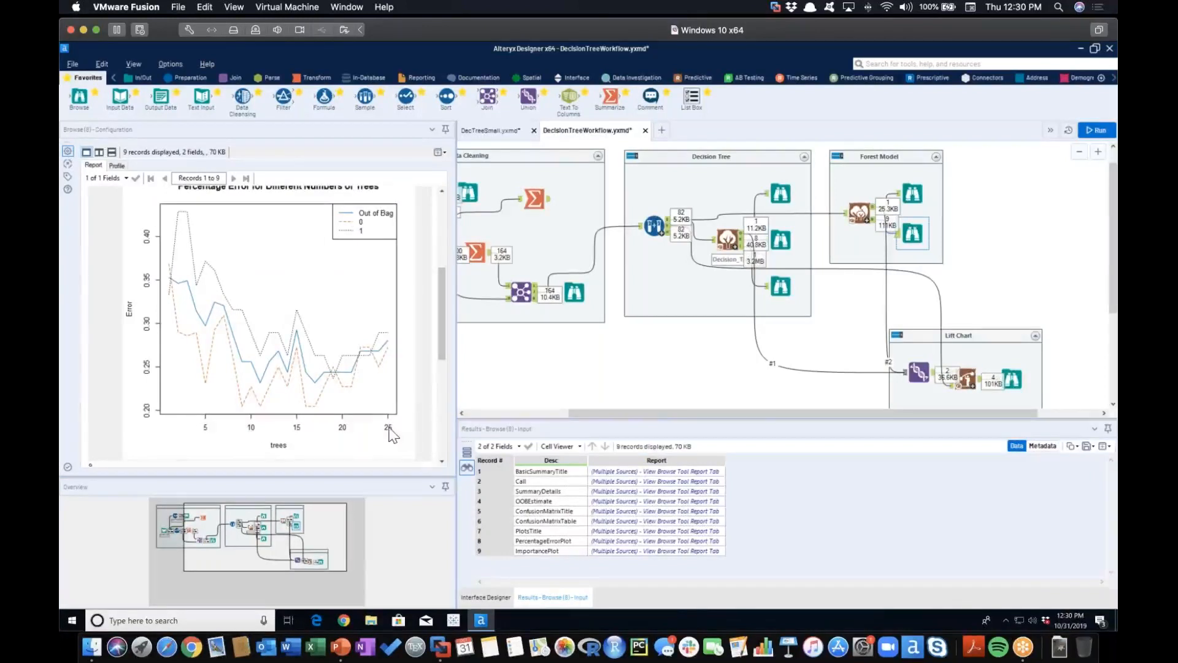
pyautogui.scroll(-5, 392, 424)
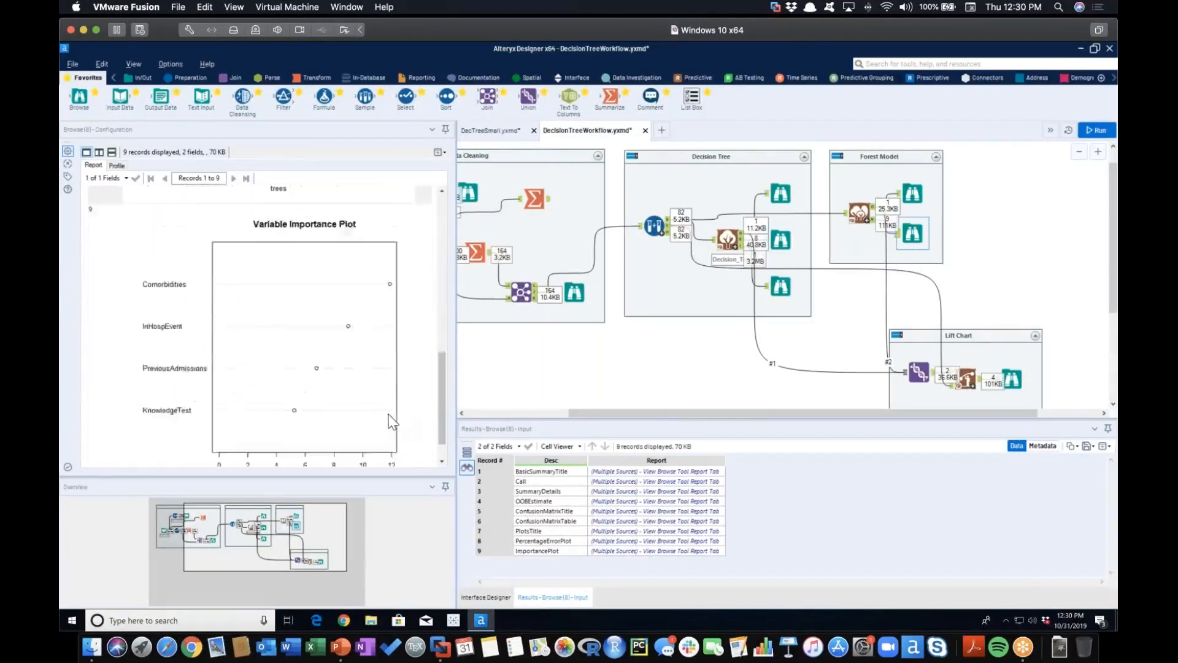
pyautogui.click(912, 193)
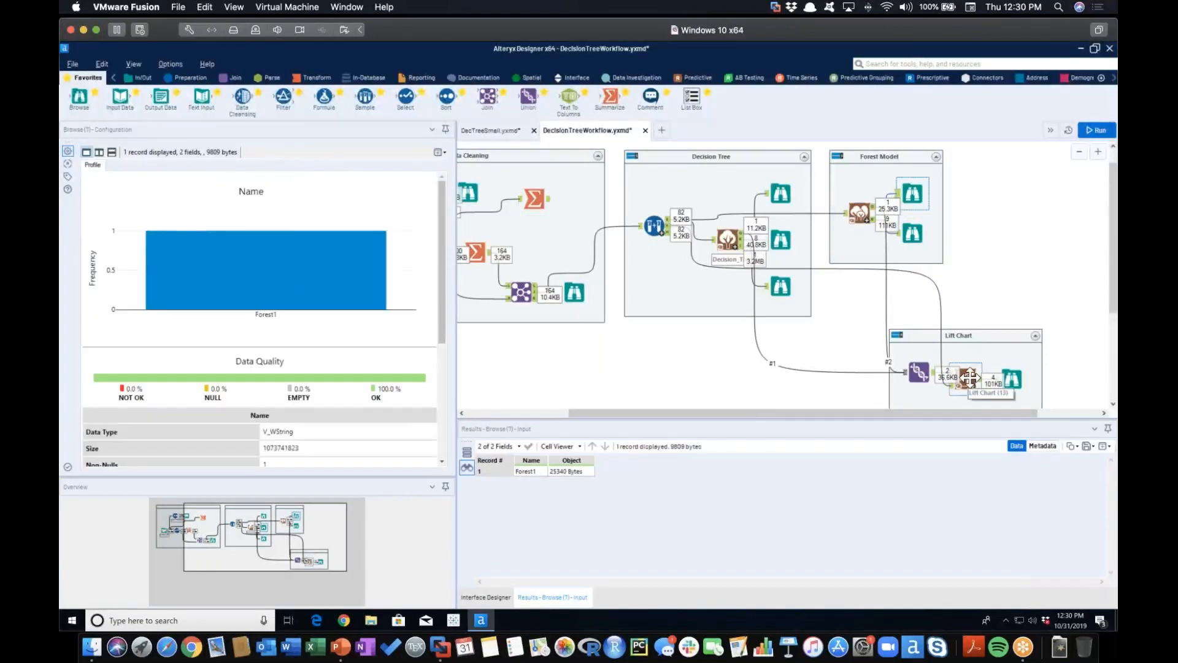
# Examine the lift chart output's Weighted Cumulative Response Captured curves for Decision_Tree_1 and Forest1
pyautogui.click(1011, 379)
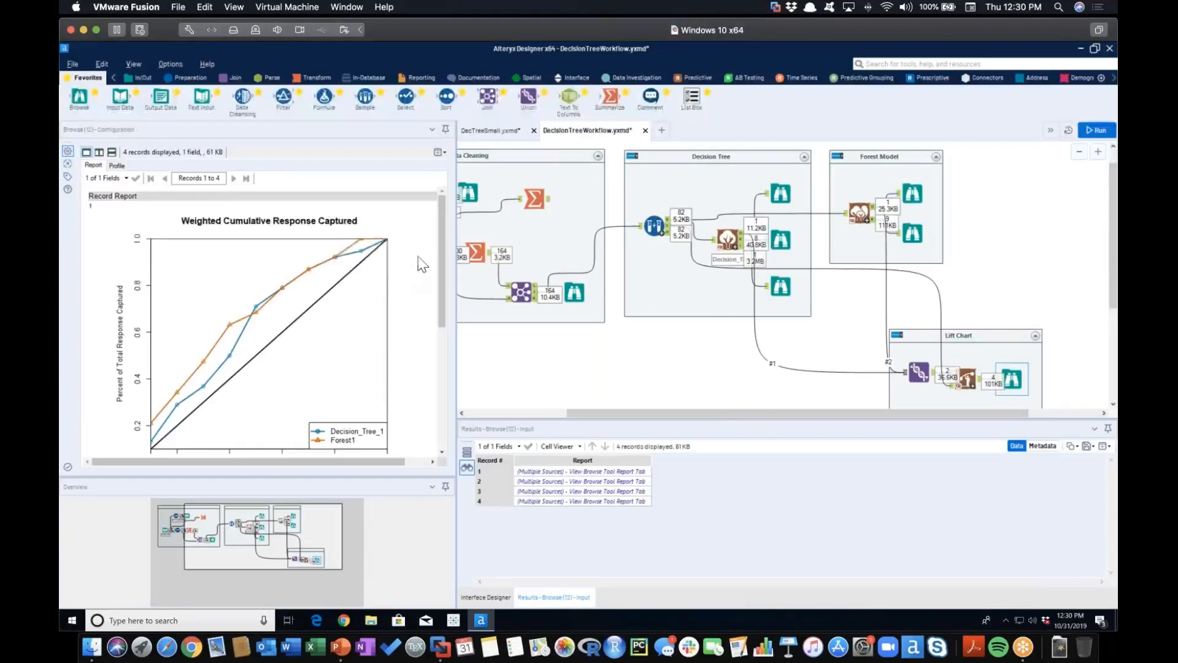
pyautogui.scroll(-2, 422, 264)
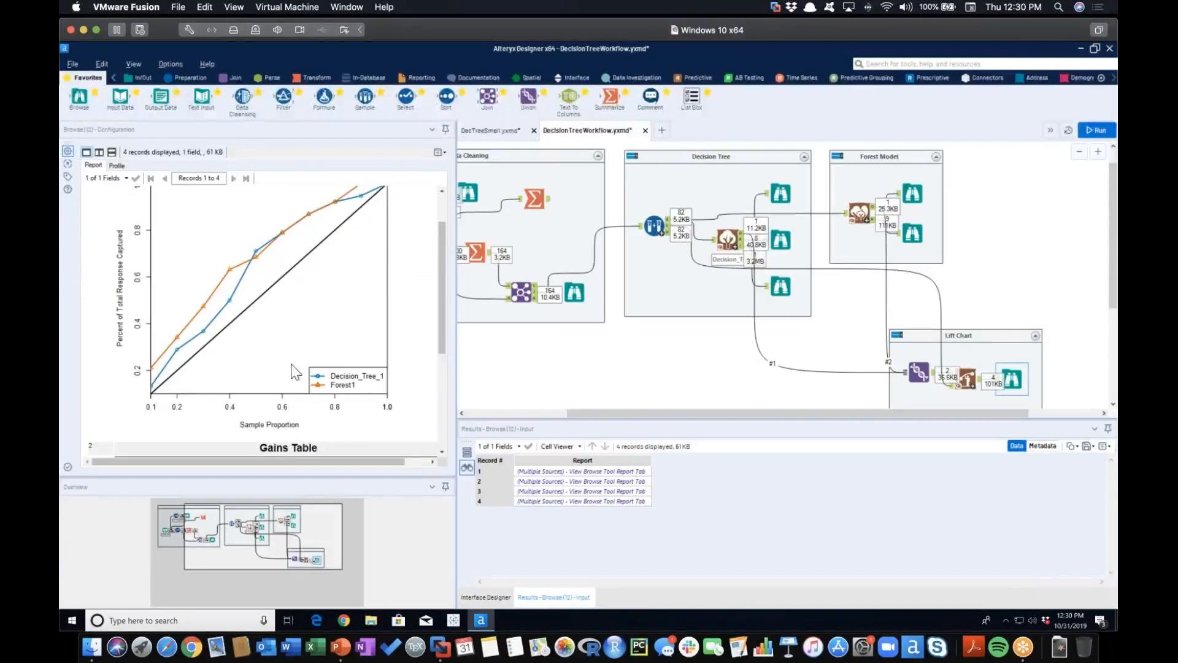
pyautogui.scroll(2, 296, 369)
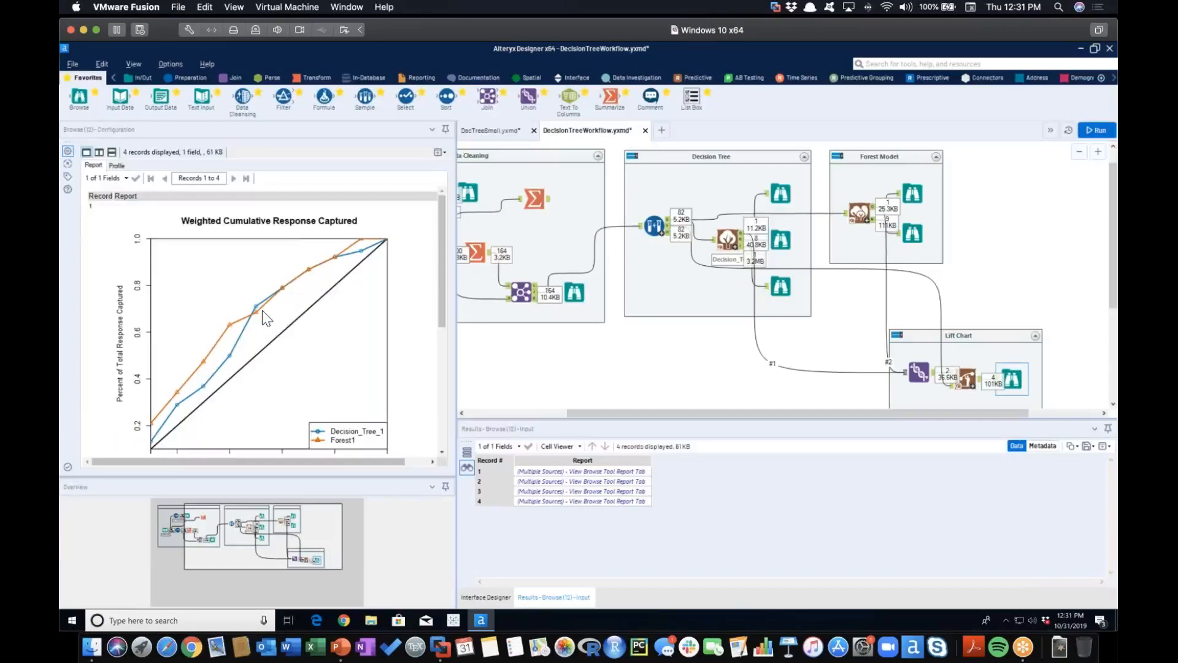
pyautogui.scroll(-2, 353, 345)
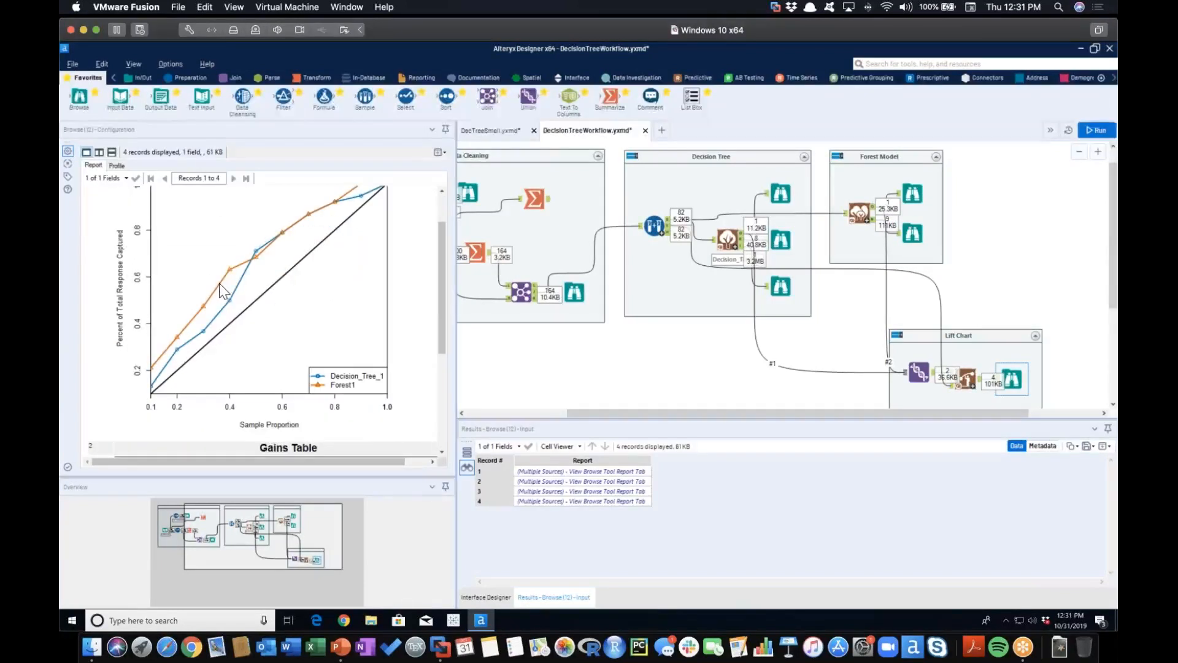
# Read the Gains Table and compare the two models' areas under the lift chart curve
pyautogui.scroll(-6, 219, 283)
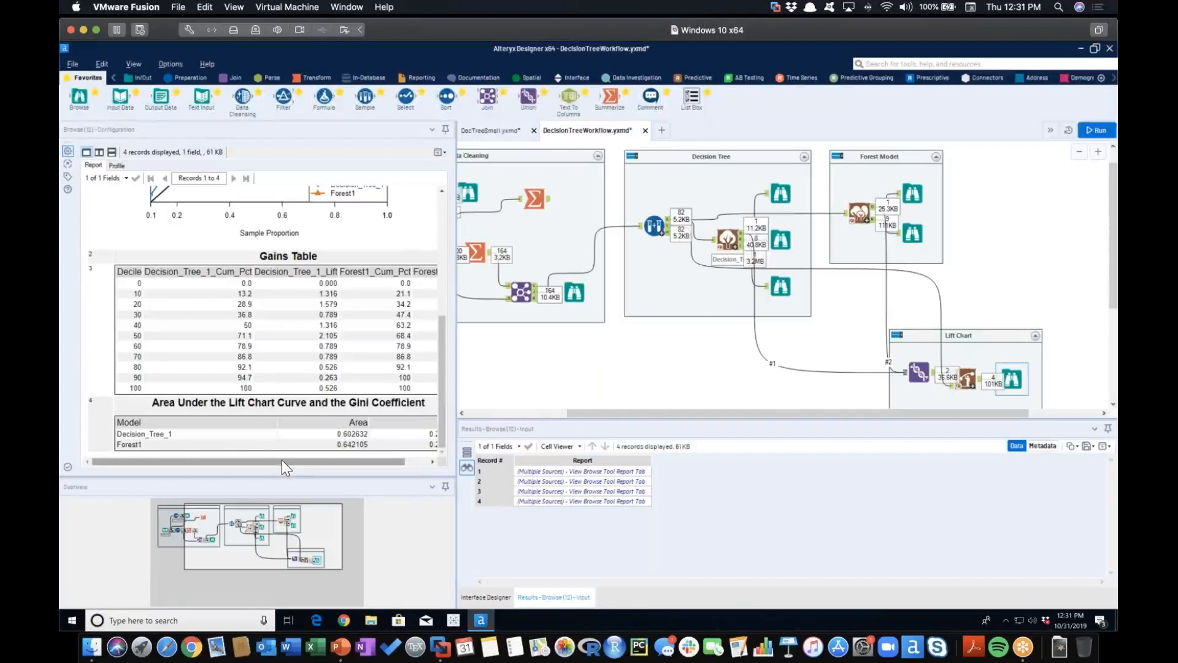
pyautogui.moveTo(282, 459); pyautogui.dragTo(352, 460)
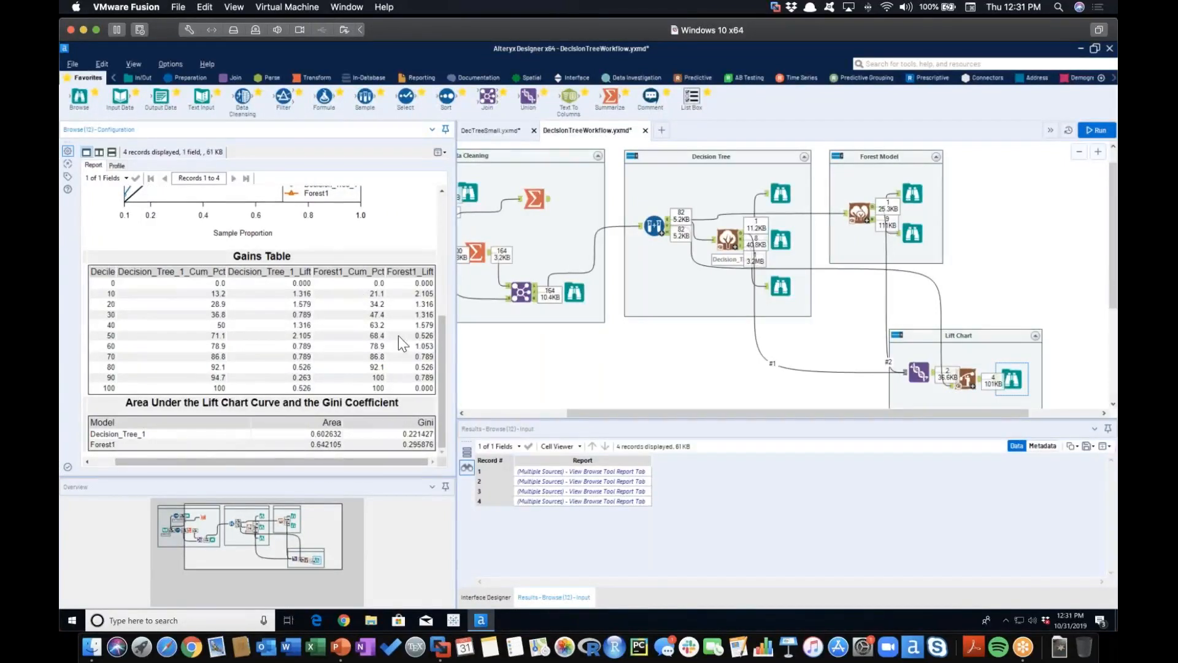
pyautogui.doubleClick(313, 434)
pyautogui.moveTo(310, 443); pyautogui.dragTo(342, 446)
pyautogui.click(365, 444)
# Reopen the Decision Tree's summary report and view its tree plot
pyautogui.scroll(1, 535, 351)
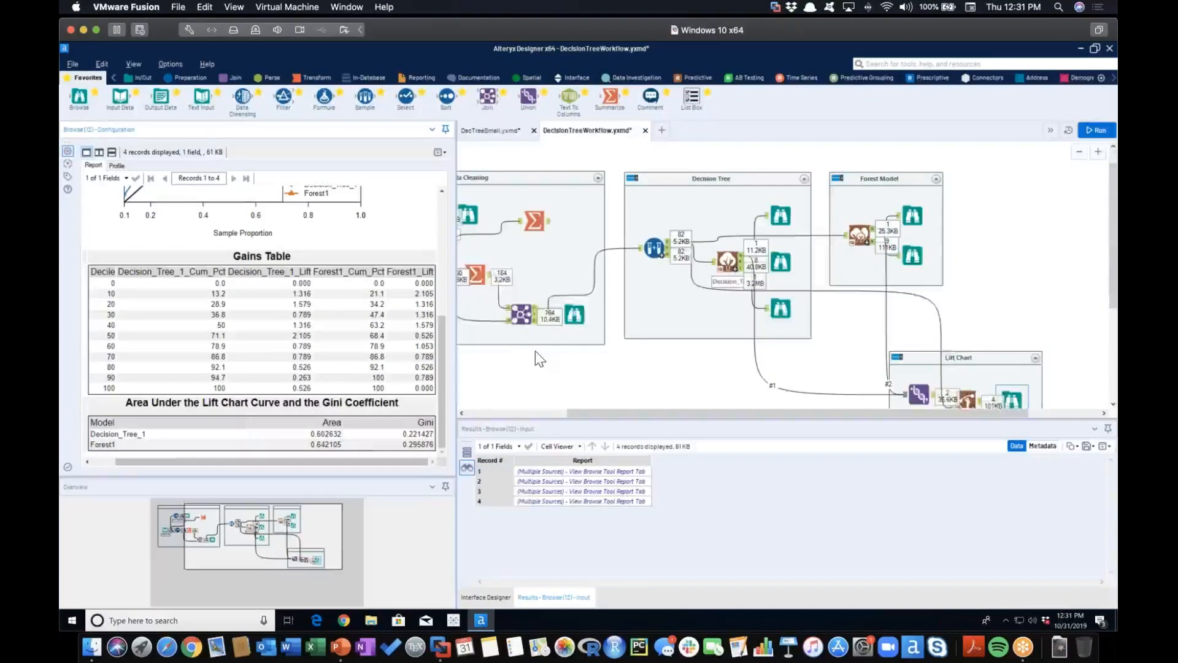
pyautogui.scroll(-1, 535, 351)
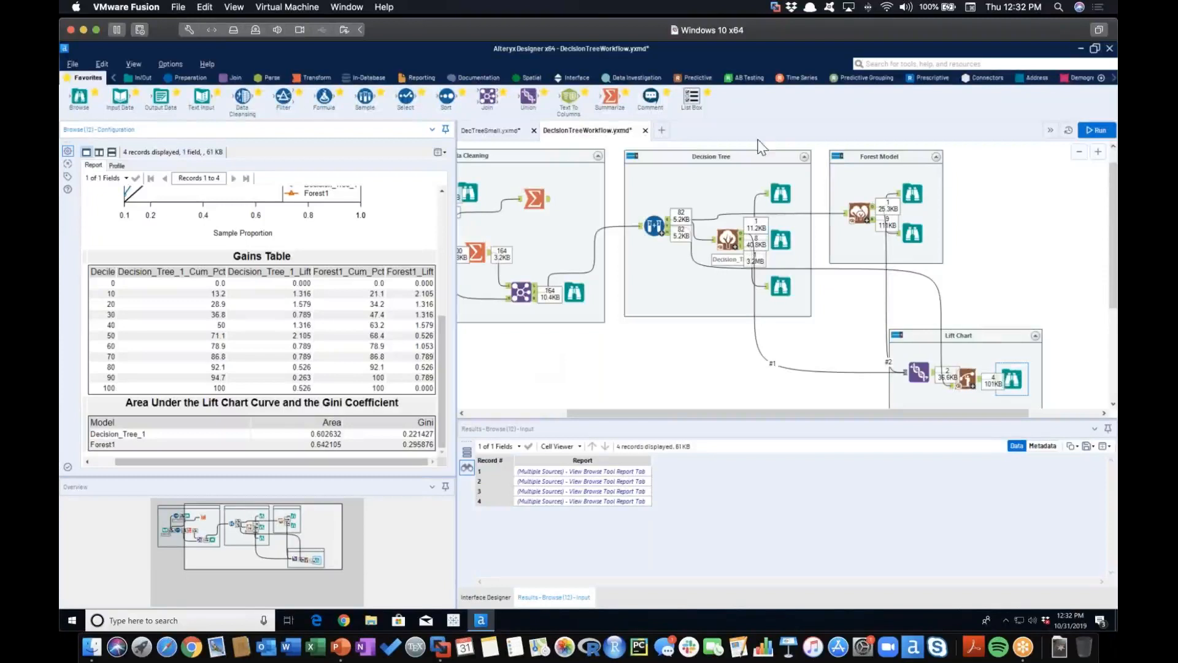
pyautogui.click(780, 285)
pyautogui.click(781, 240)
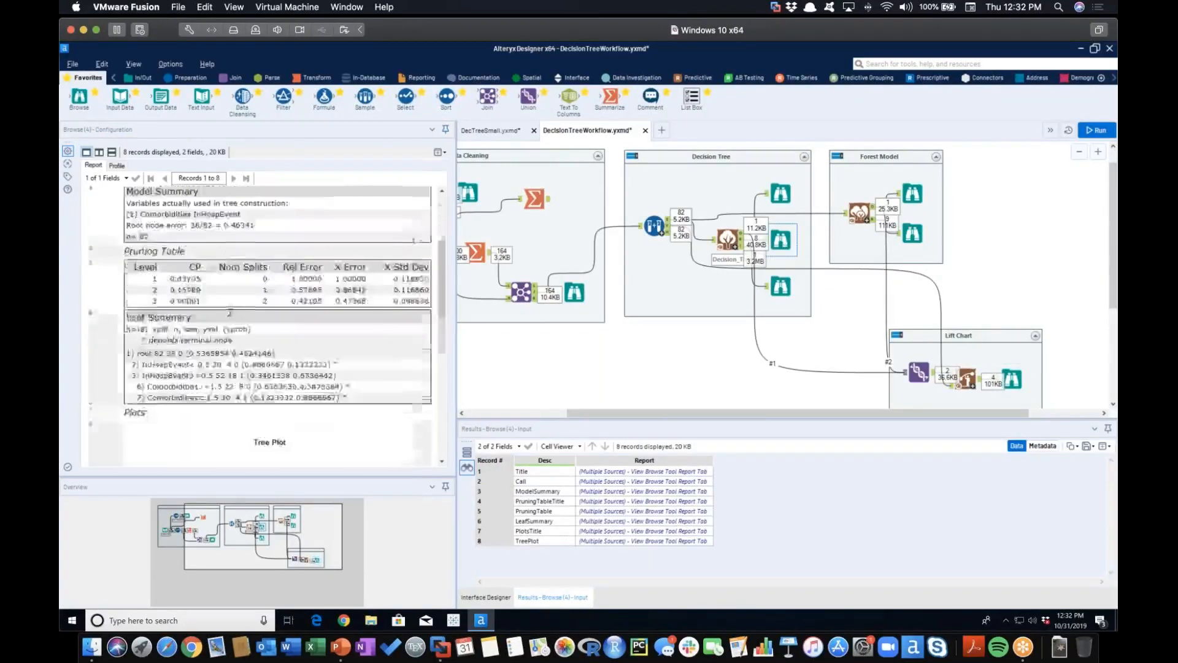
pyautogui.scroll(-10, 208, 288)
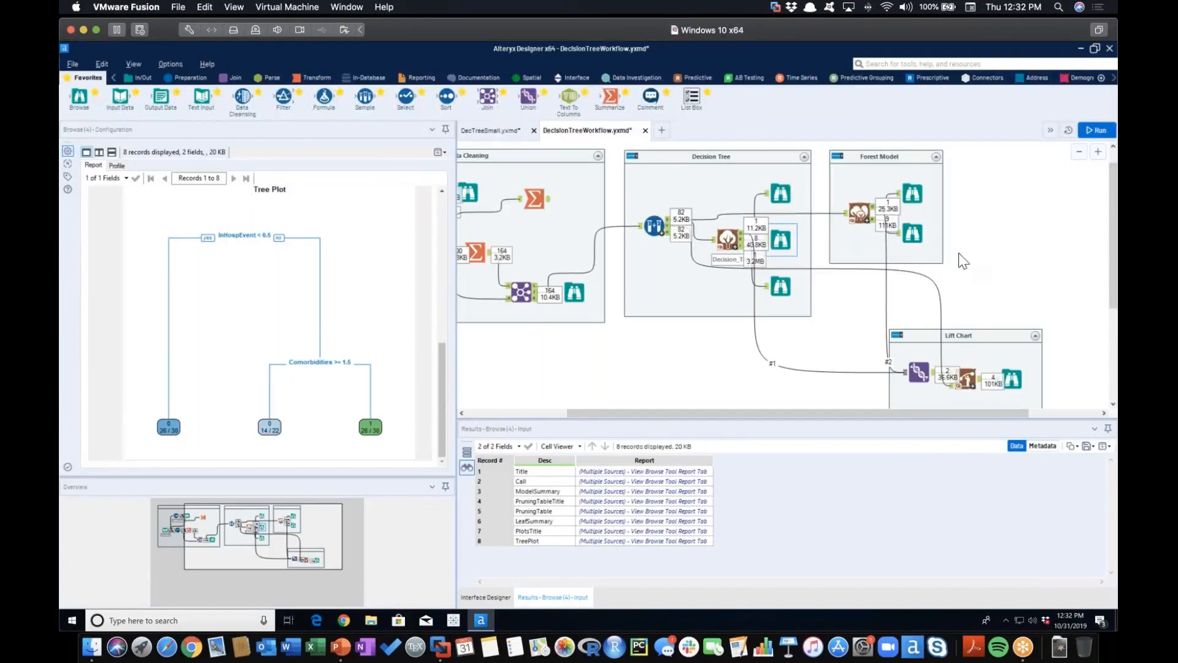
# Reopen the Forest Model's report and review its error plot, variable importance plot and basic summary again
pyautogui.click(922, 239)
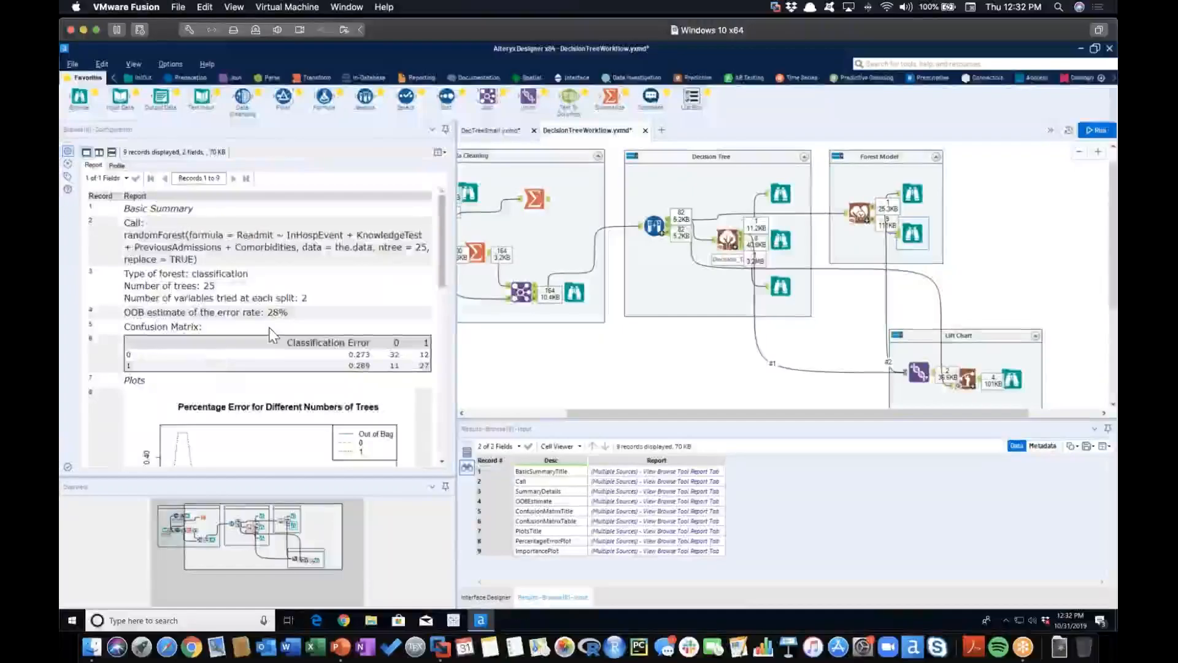
pyautogui.scroll(-5, 269, 327)
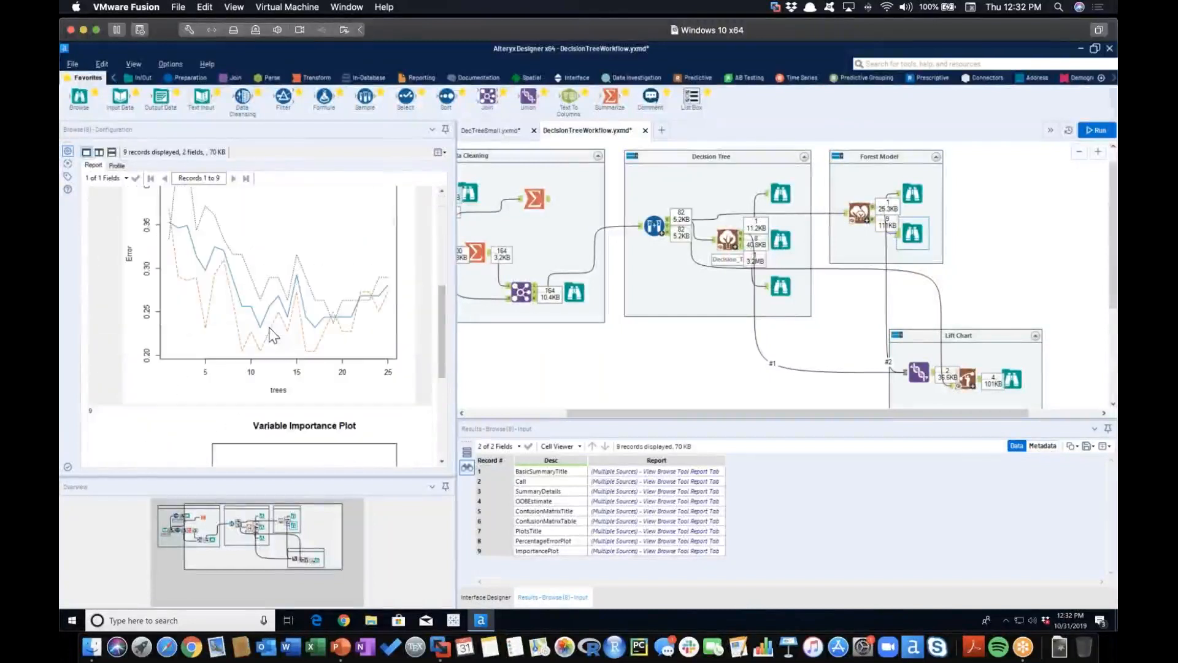
pyautogui.scroll(-4, 268, 327)
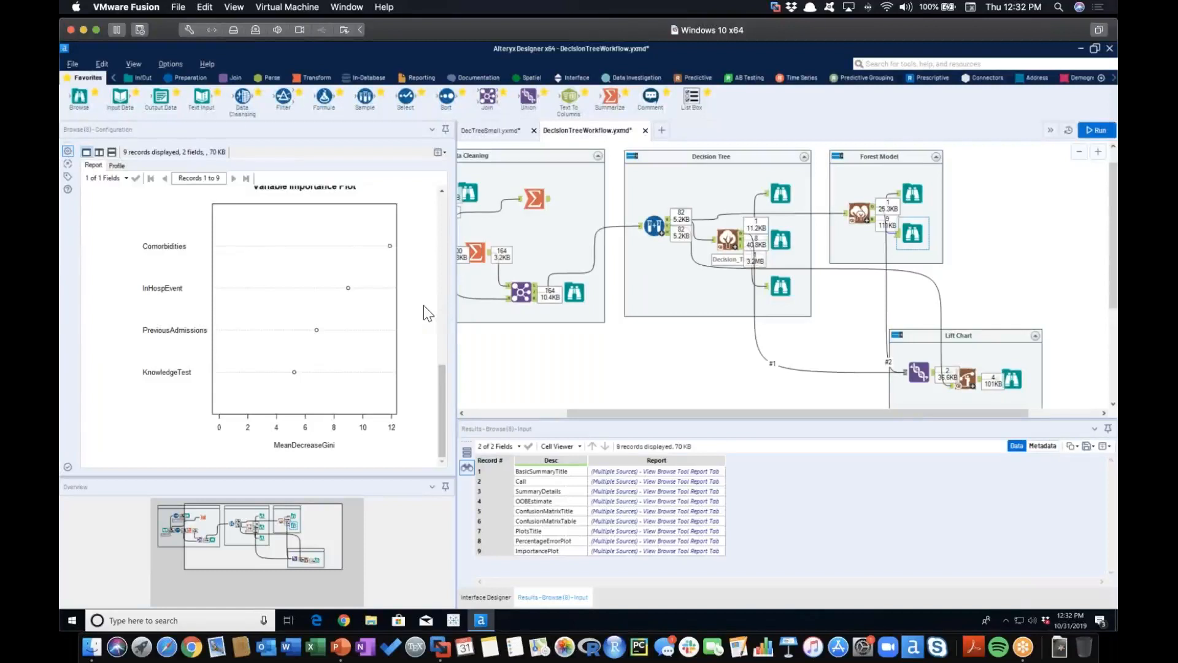
pyautogui.scroll(5, 424, 307)
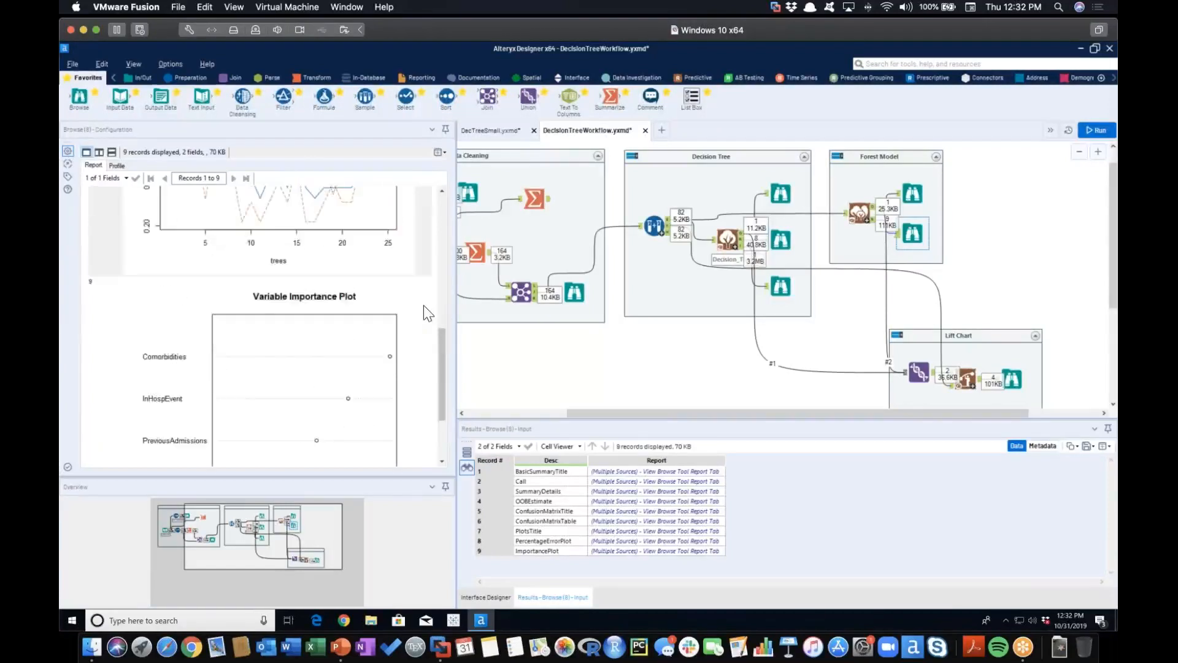
pyautogui.scroll(10, 424, 304)
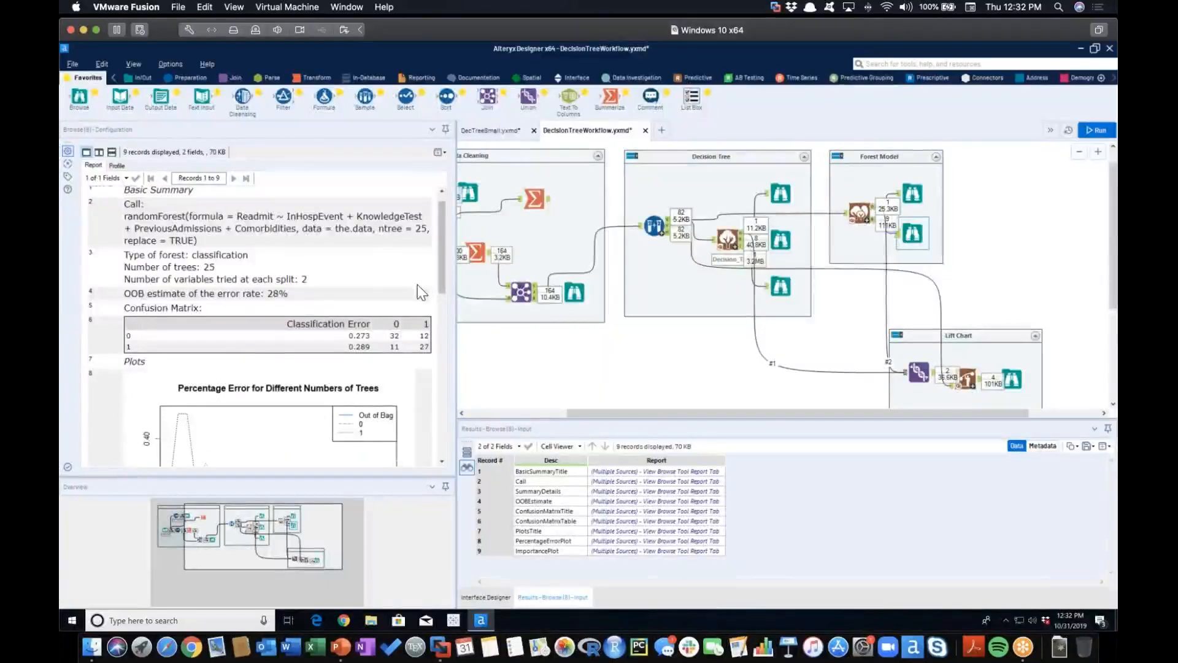
pyautogui.scroll(1, 410, 281)
pyautogui.scroll(1, 988, 198)
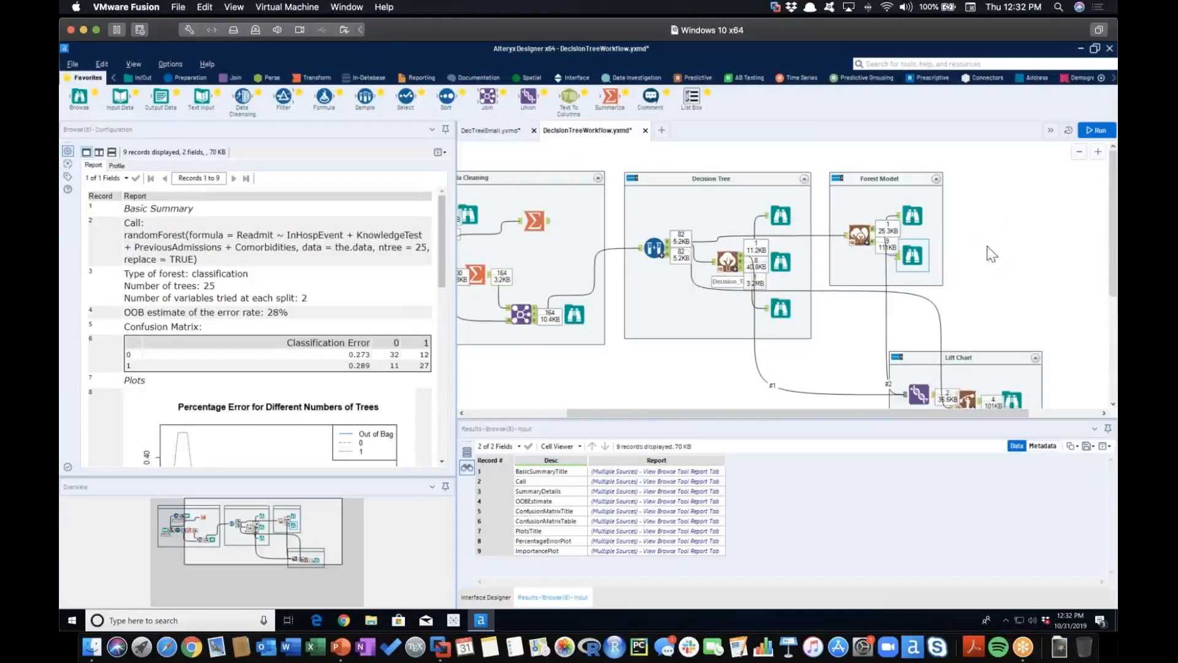
# Review the Decision Tree, Forest Model and Data Cleaning containers of the readmission workflow
pyautogui.click(724, 178)
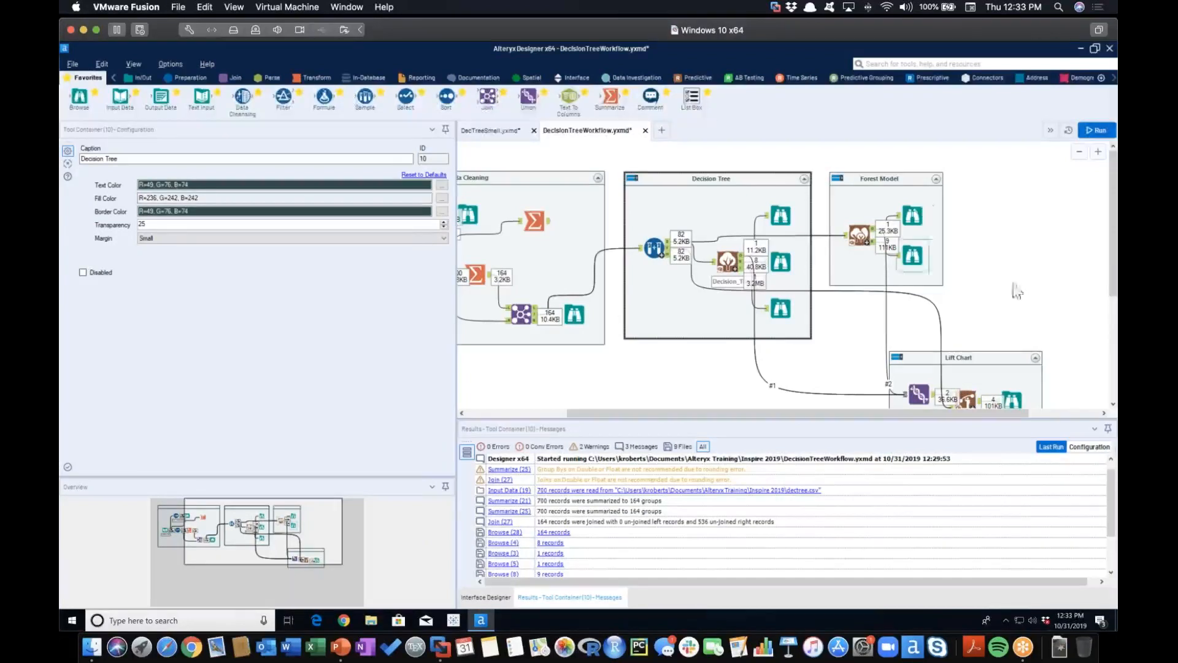
pyautogui.click(888, 186)
pyautogui.scroll(-1, 831, 315)
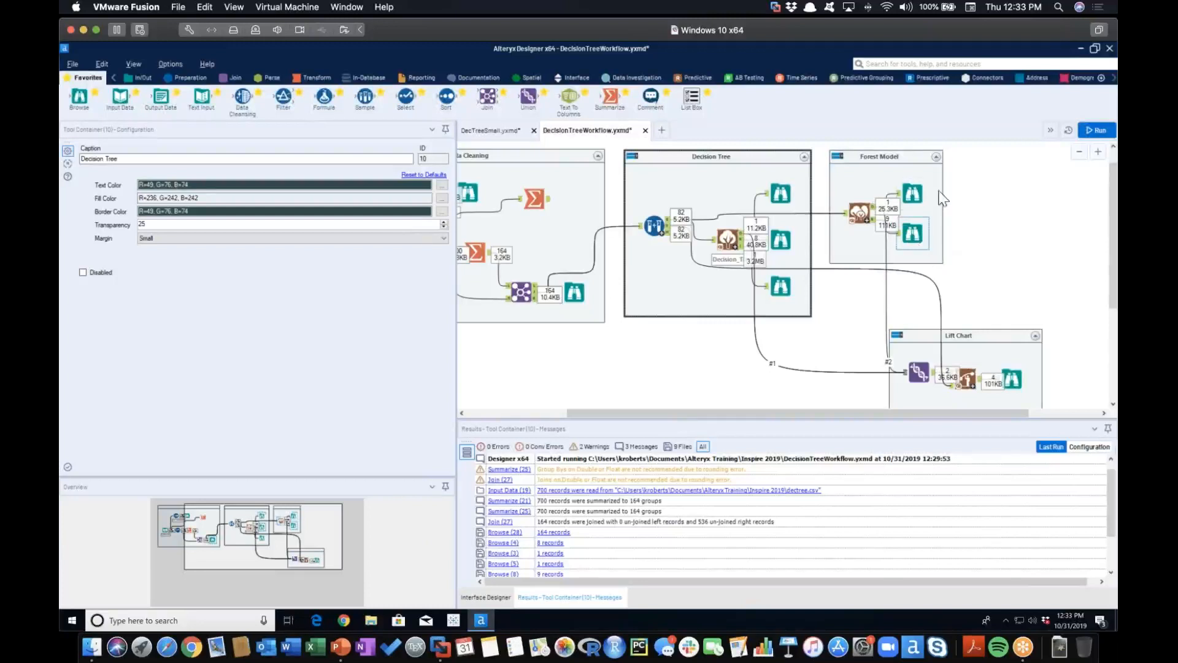
pyautogui.click(890, 155)
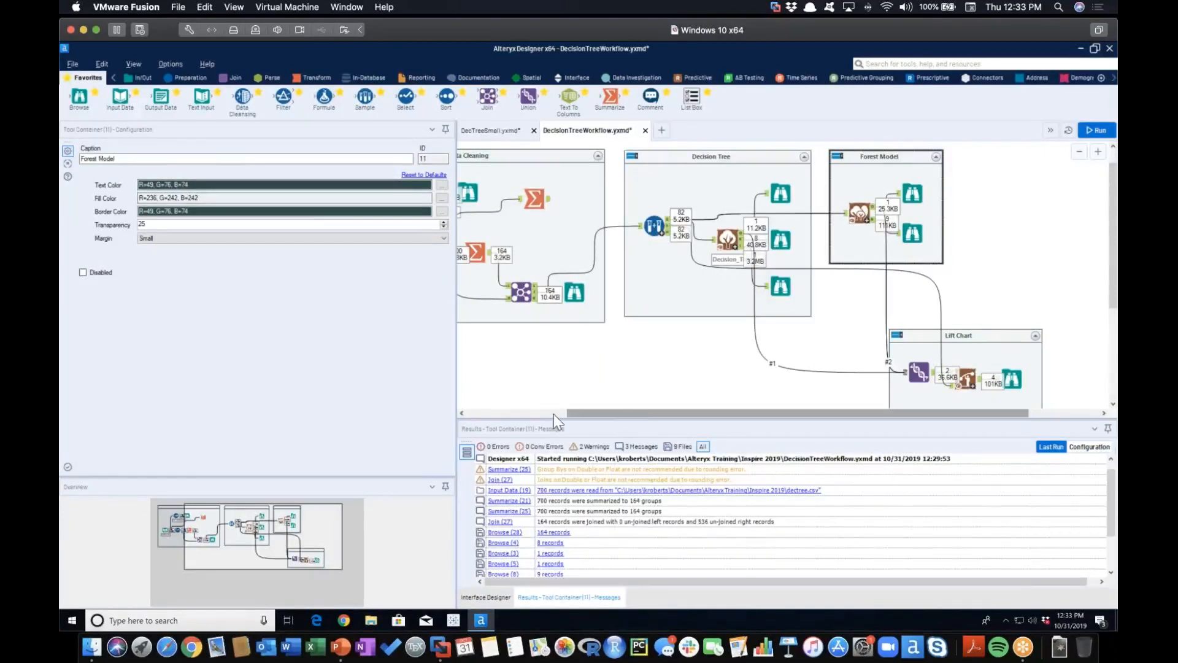
pyautogui.click(535, 414)
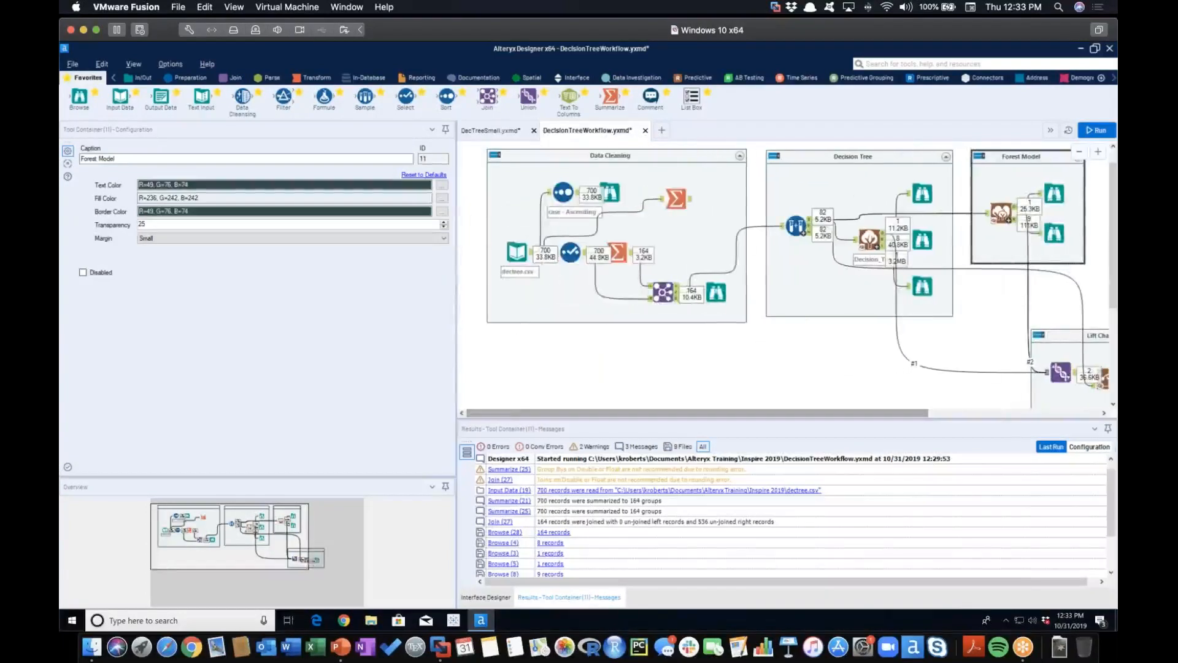
pyautogui.click(654, 157)
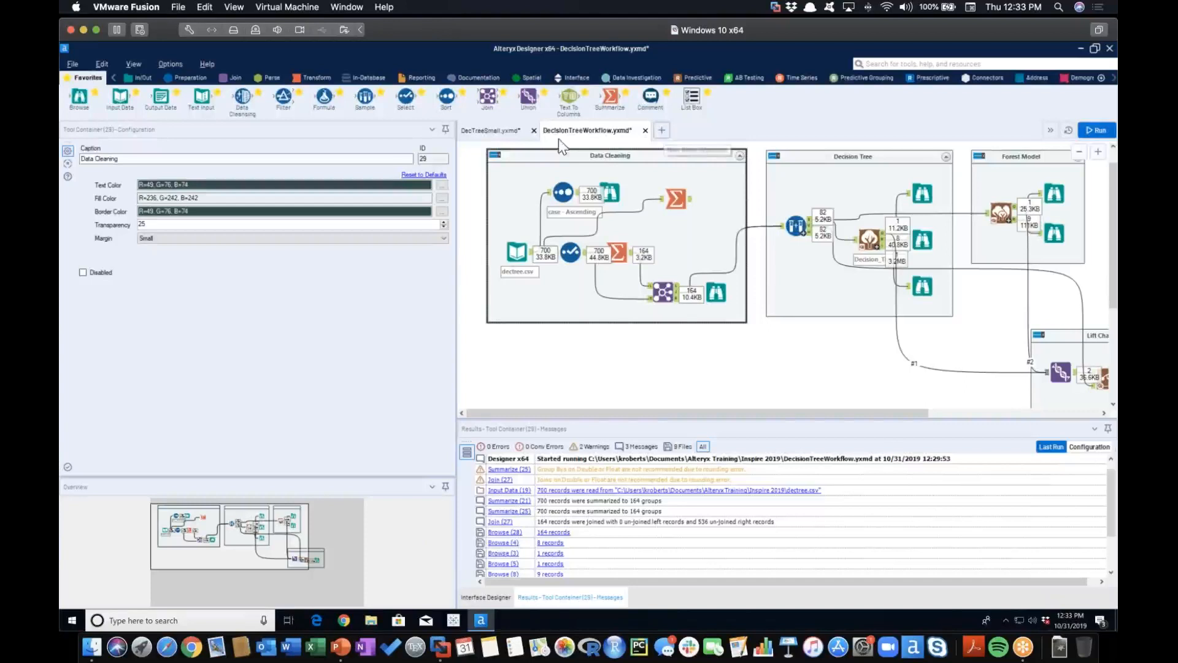
# In the DecTreeSmall workflow, set the Decision Tree's target to mpg with all seven other fields as predictors, and run the workflow
pyautogui.click(484, 131)
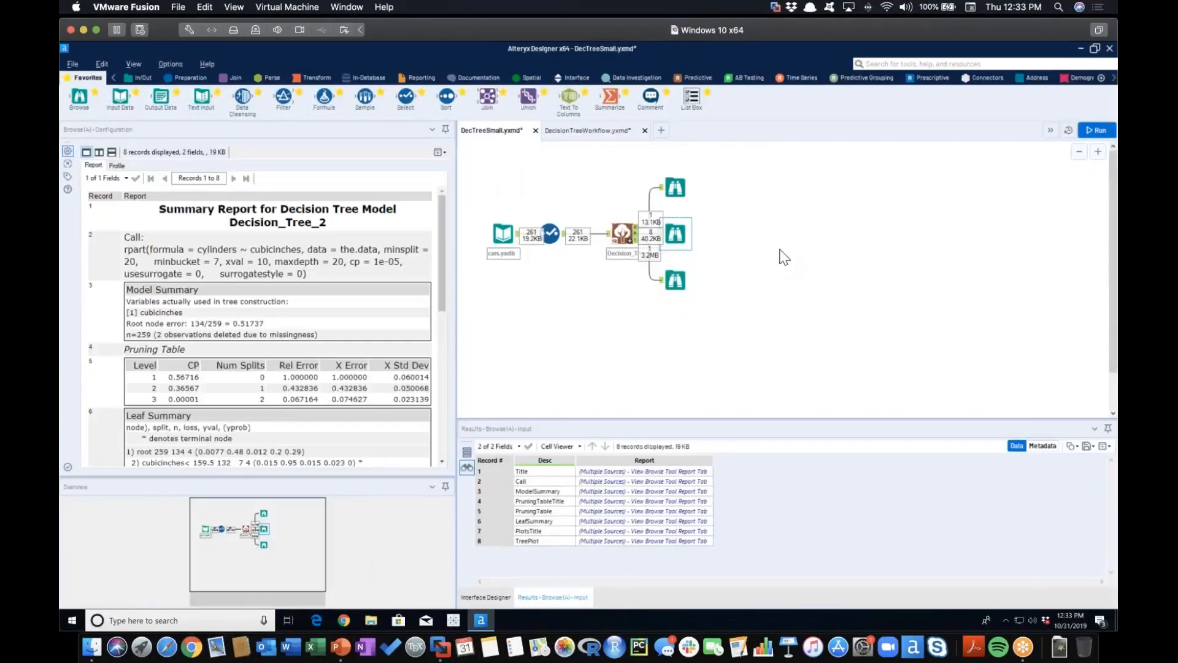
pyautogui.click(784, 256)
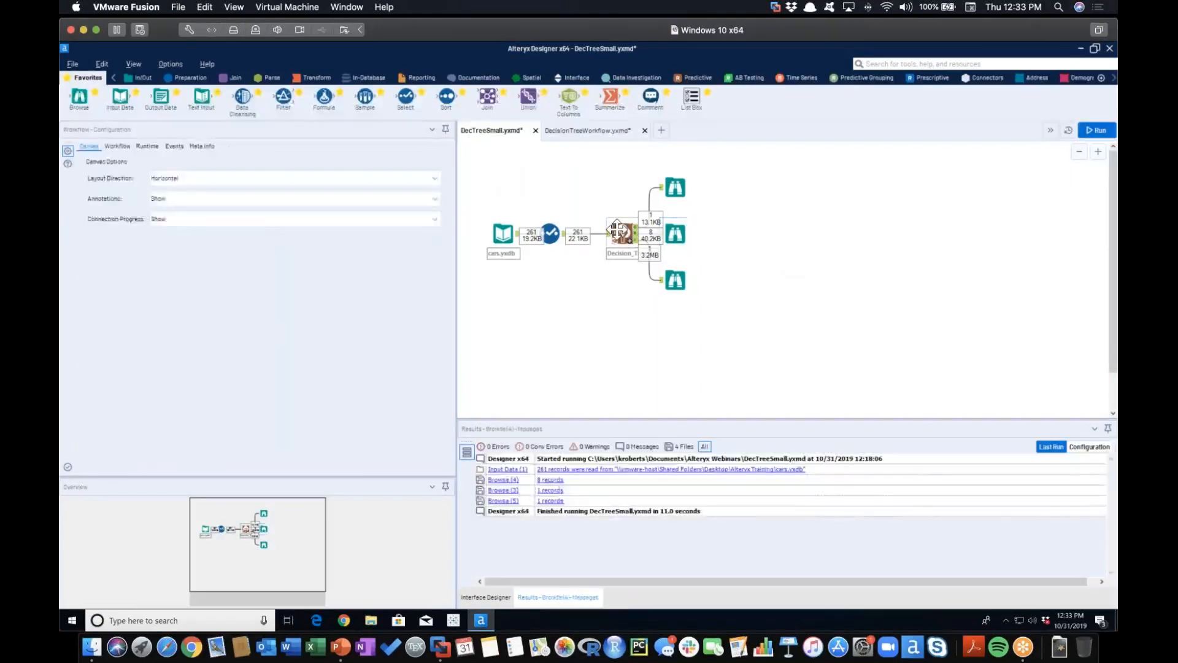
pyautogui.click(629, 238)
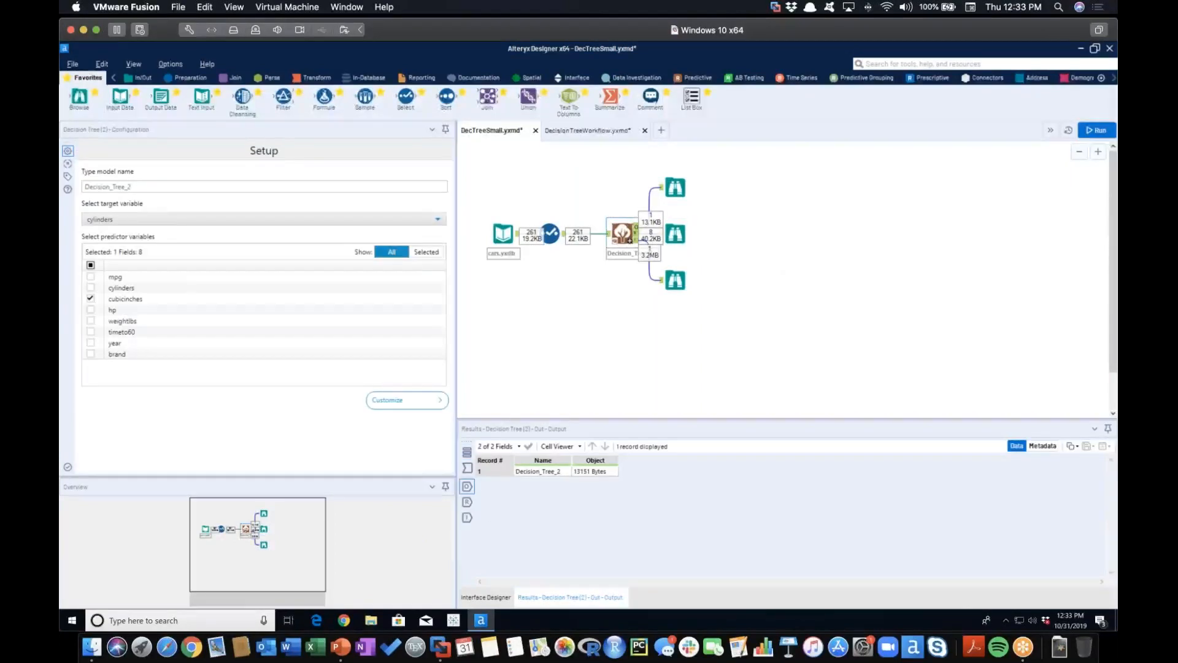
pyautogui.click(112, 221)
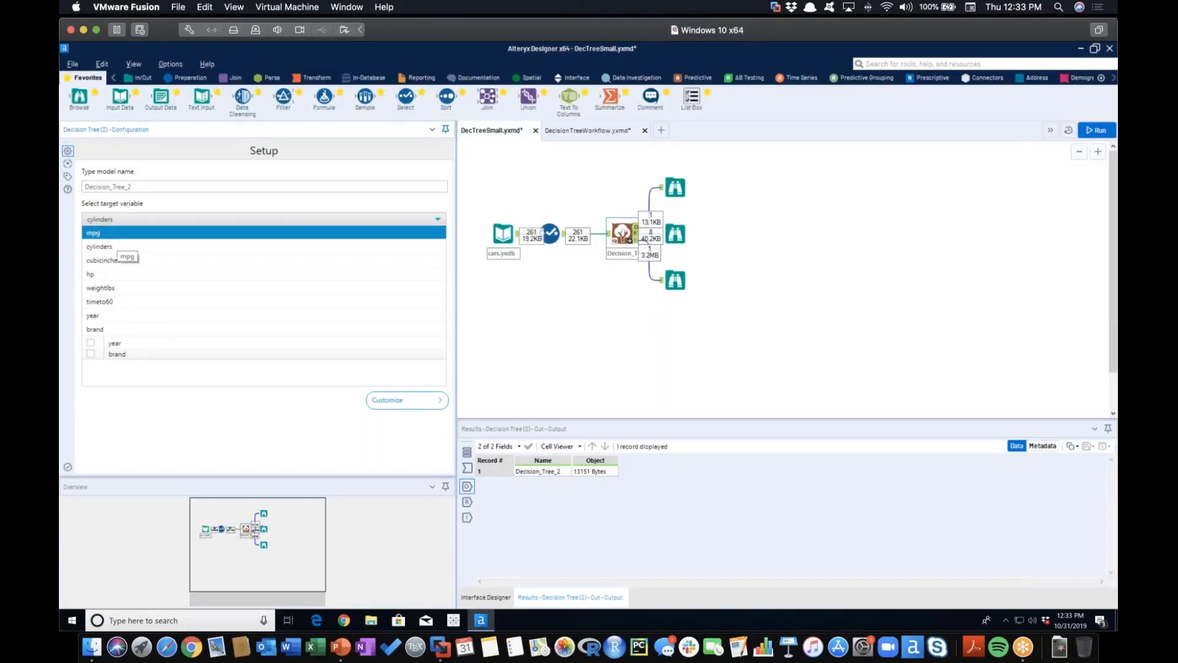
pyautogui.click(117, 234)
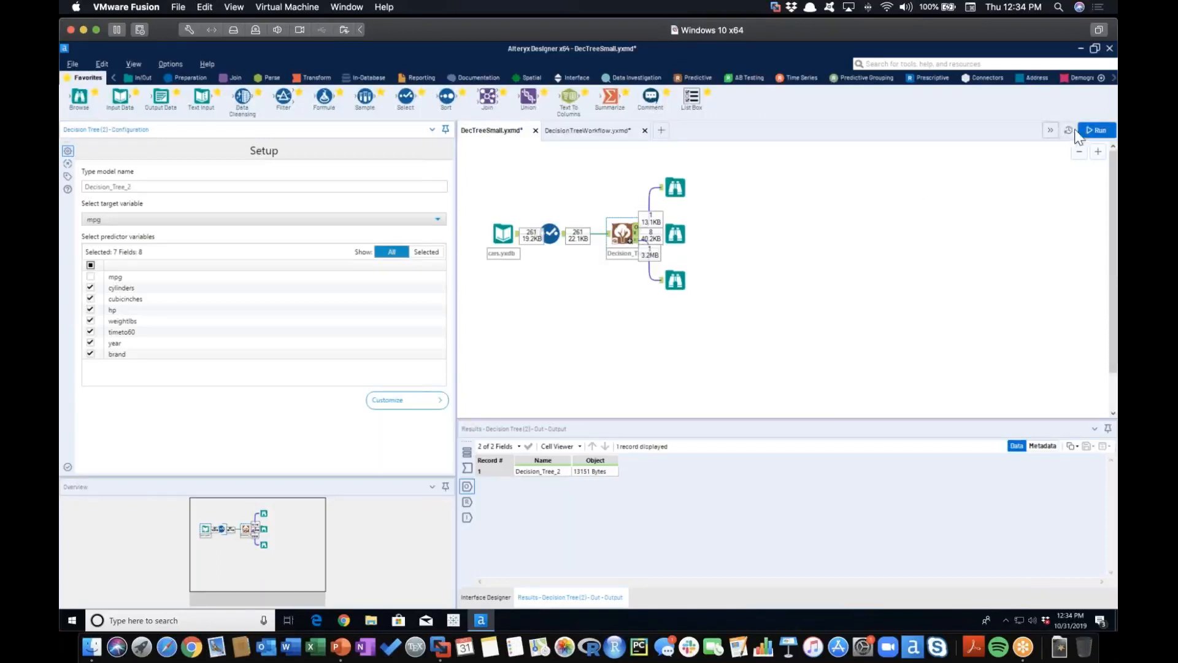
pyautogui.click(1025, 197)
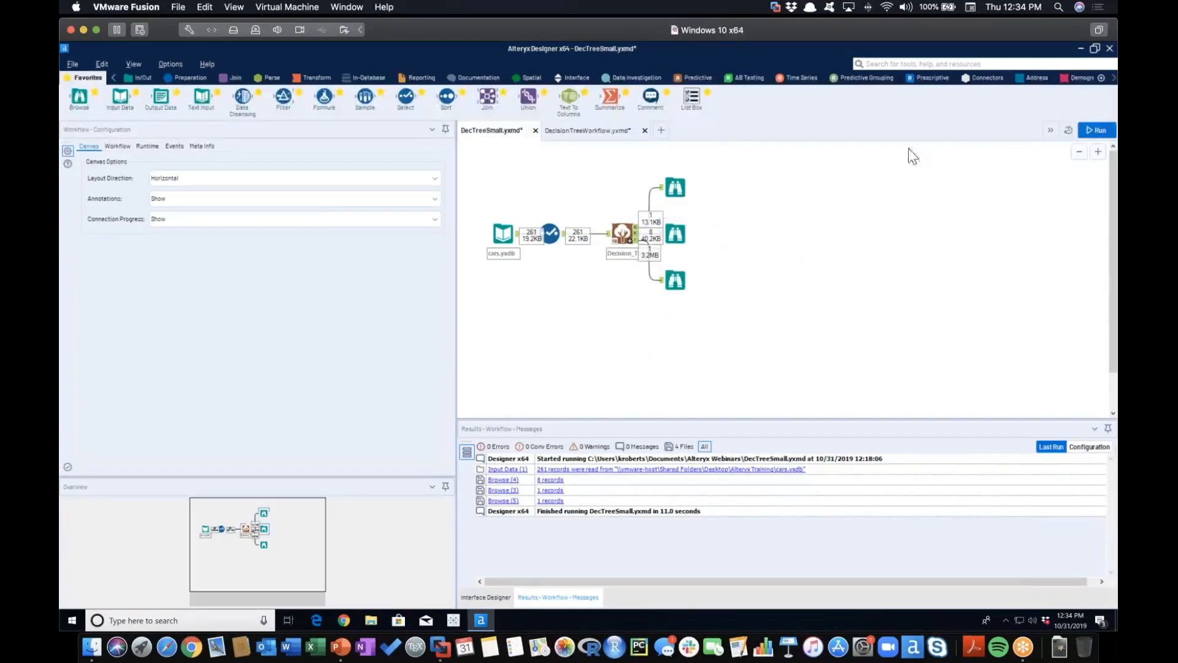
pyautogui.click(1090, 130)
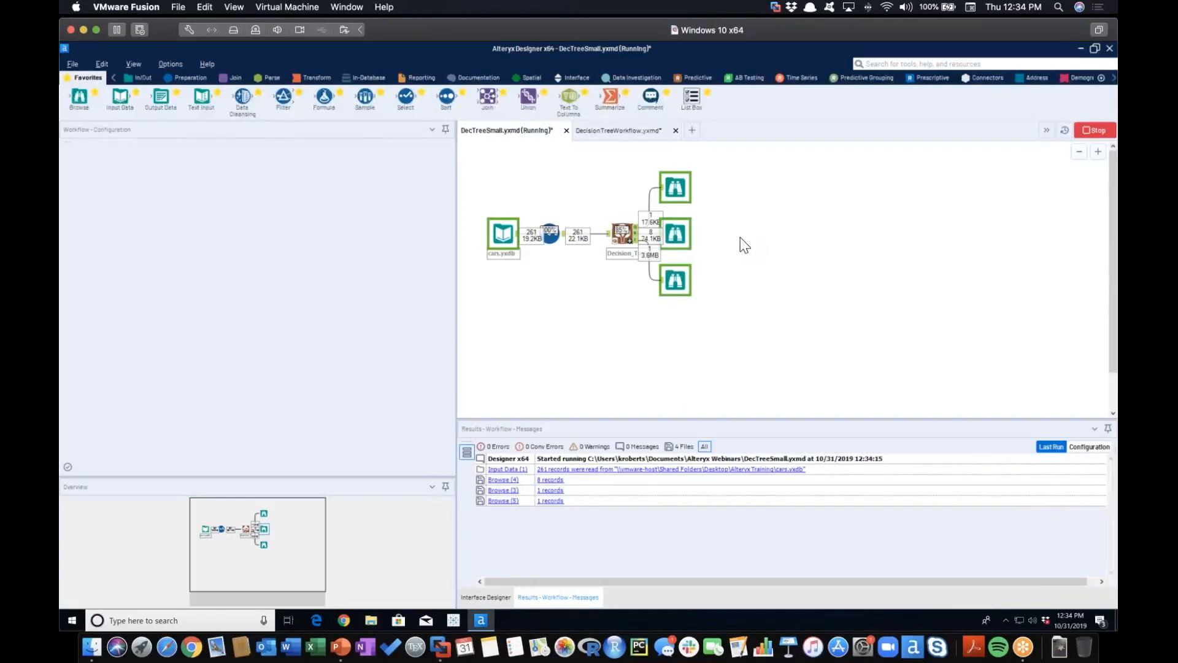
# Examine the mpg model's summary report, including its pruning table, leaf summary and tree plot
pyautogui.click(675, 233)
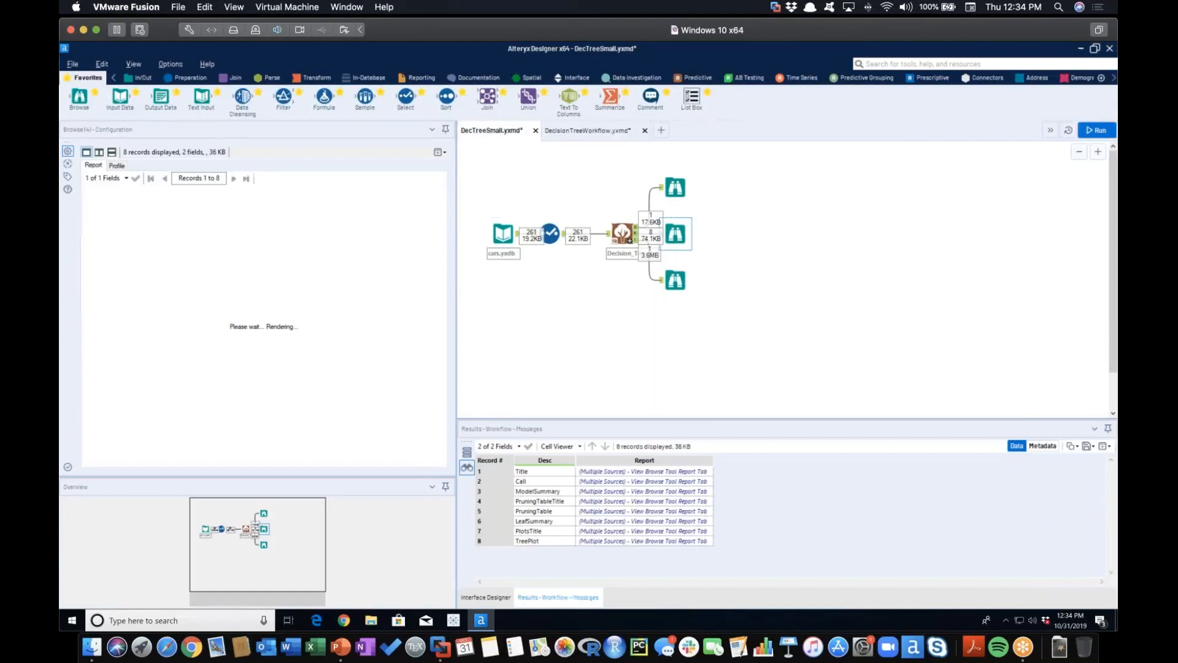
pyautogui.scroll(-10, 381, 240)
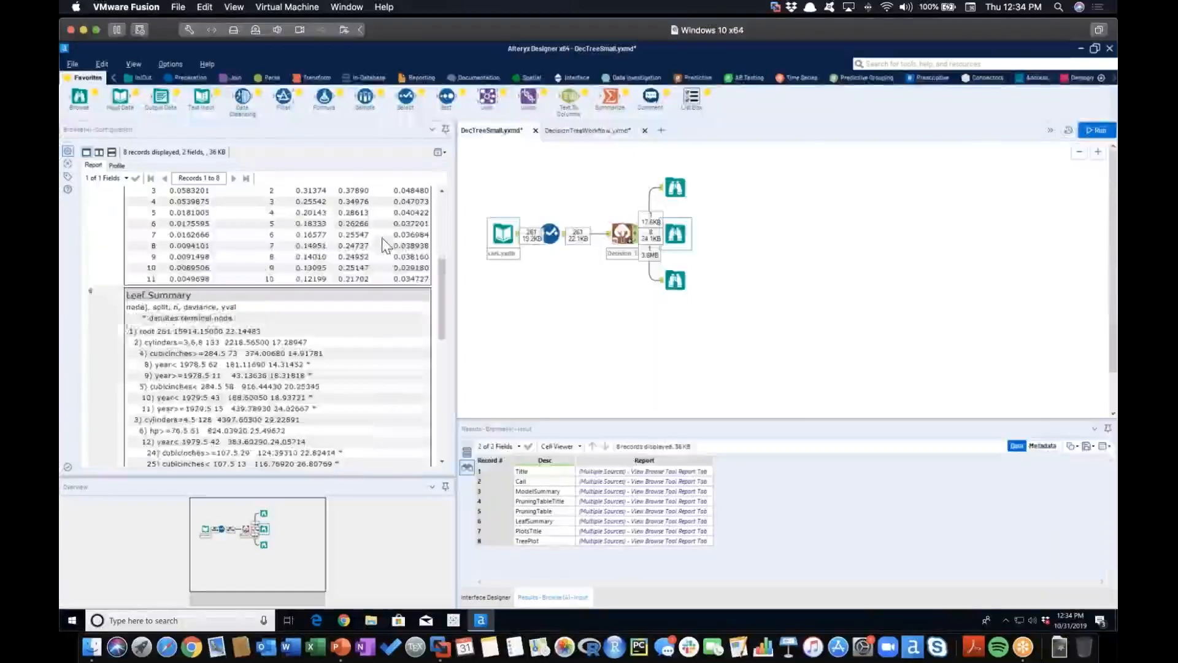
pyautogui.scroll(-5, 382, 244)
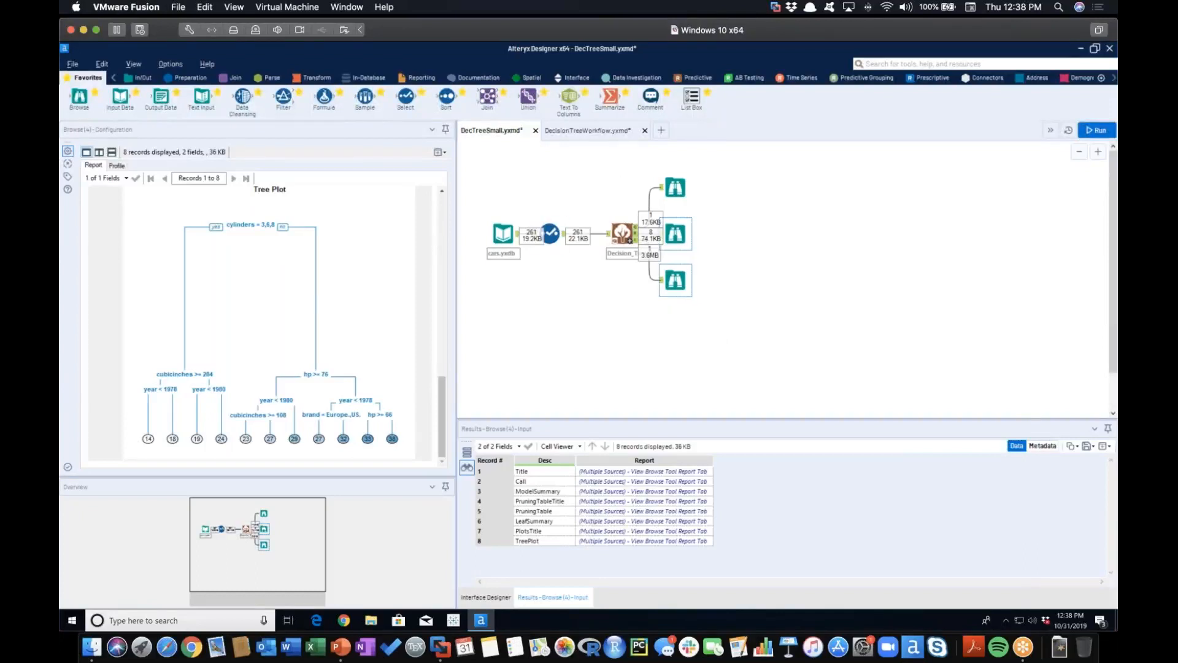
pyautogui.click(705, 297)
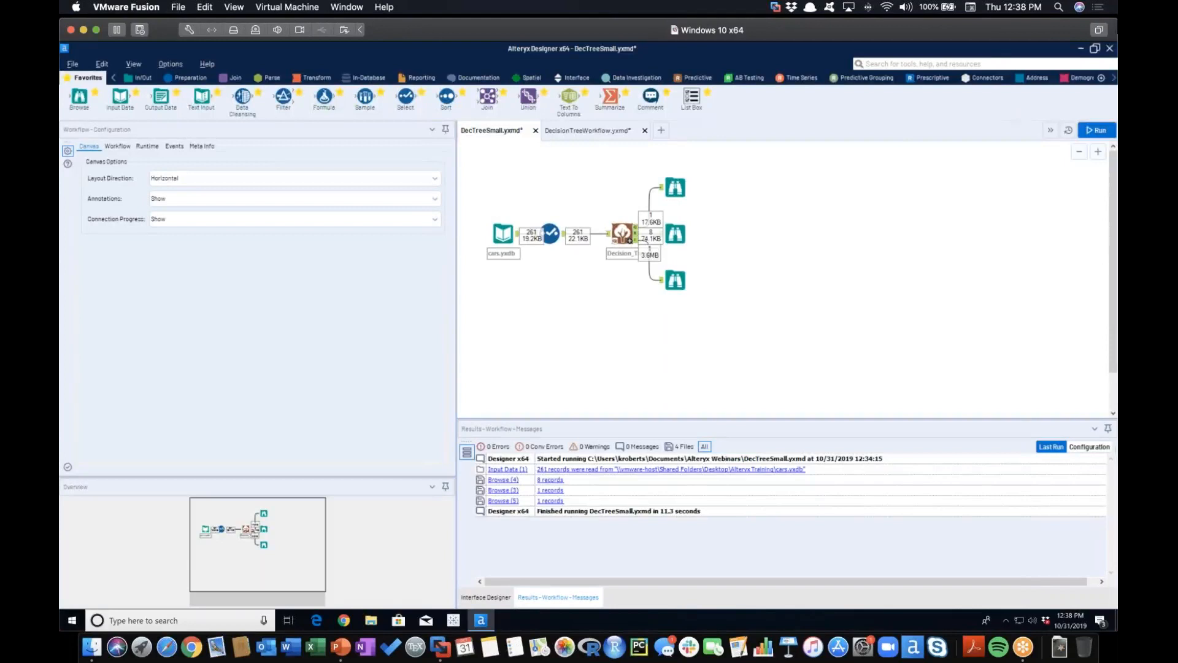
# Switch to the PowerPoint presentation and advance to the webinar series schedule slide
pyautogui.click(1109, 44)
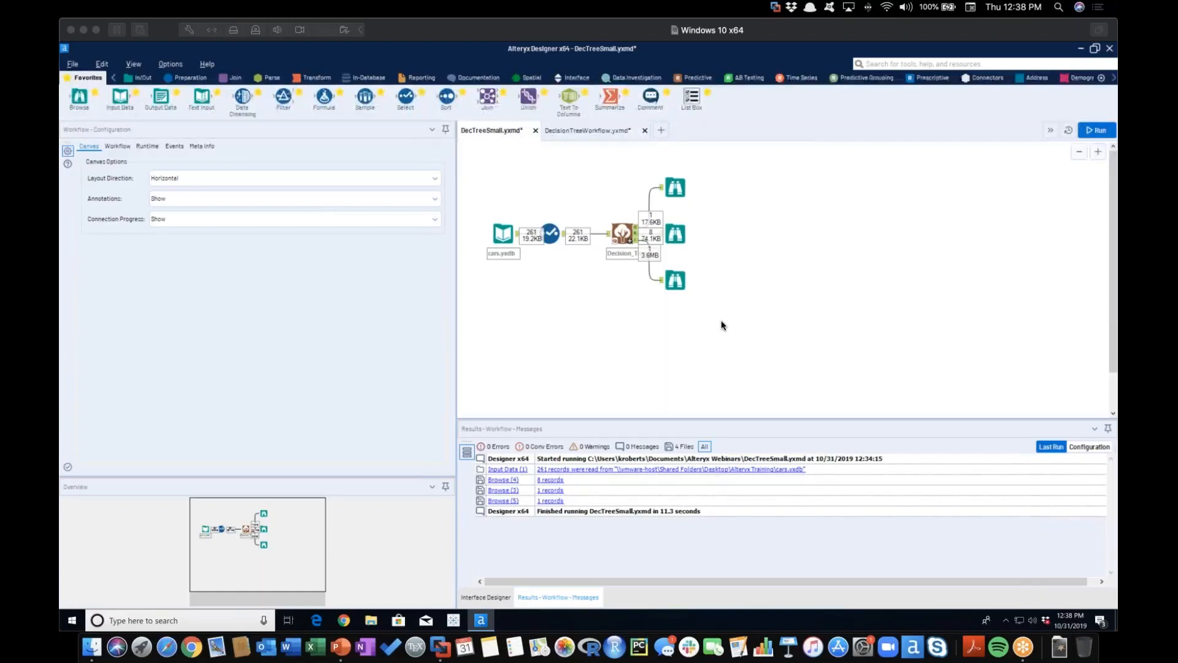
pyautogui.press('super+Tab')
pyautogui.press('super+Tab')
pyautogui.press('super+Tab')
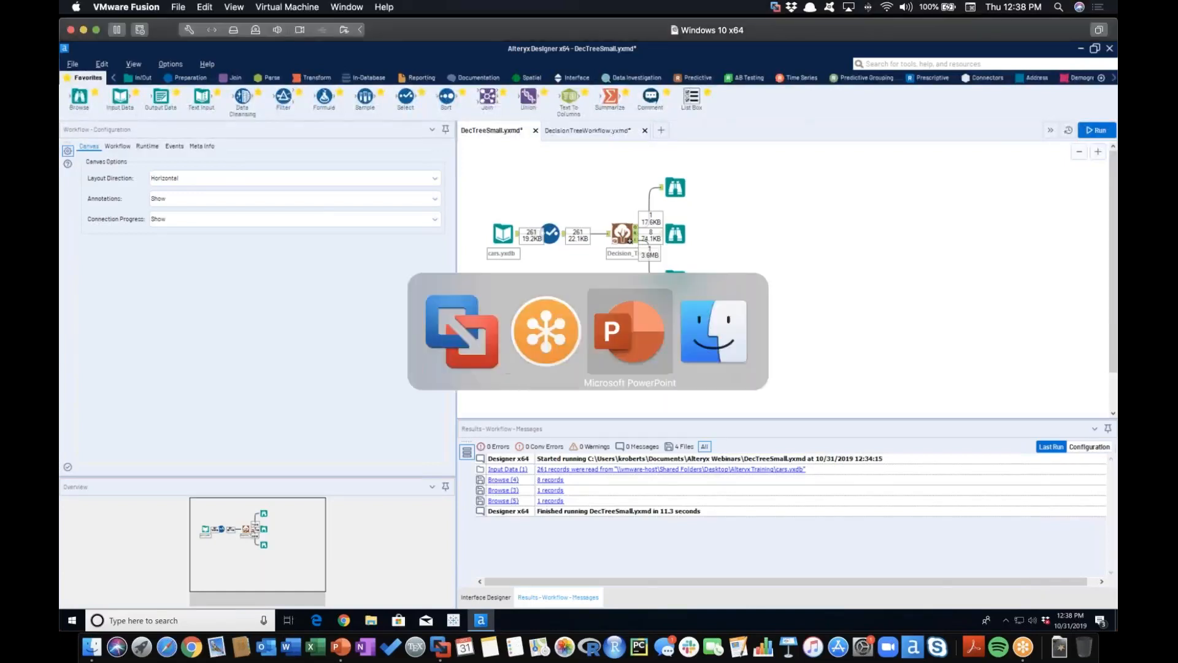
pyautogui.press('Right')
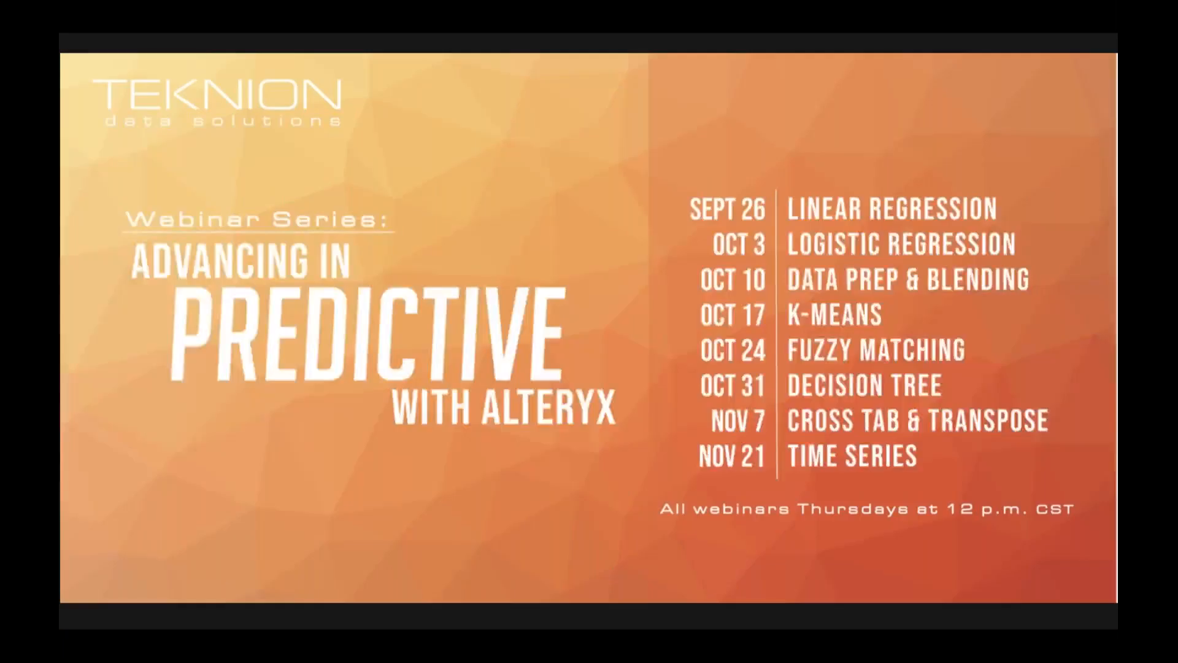